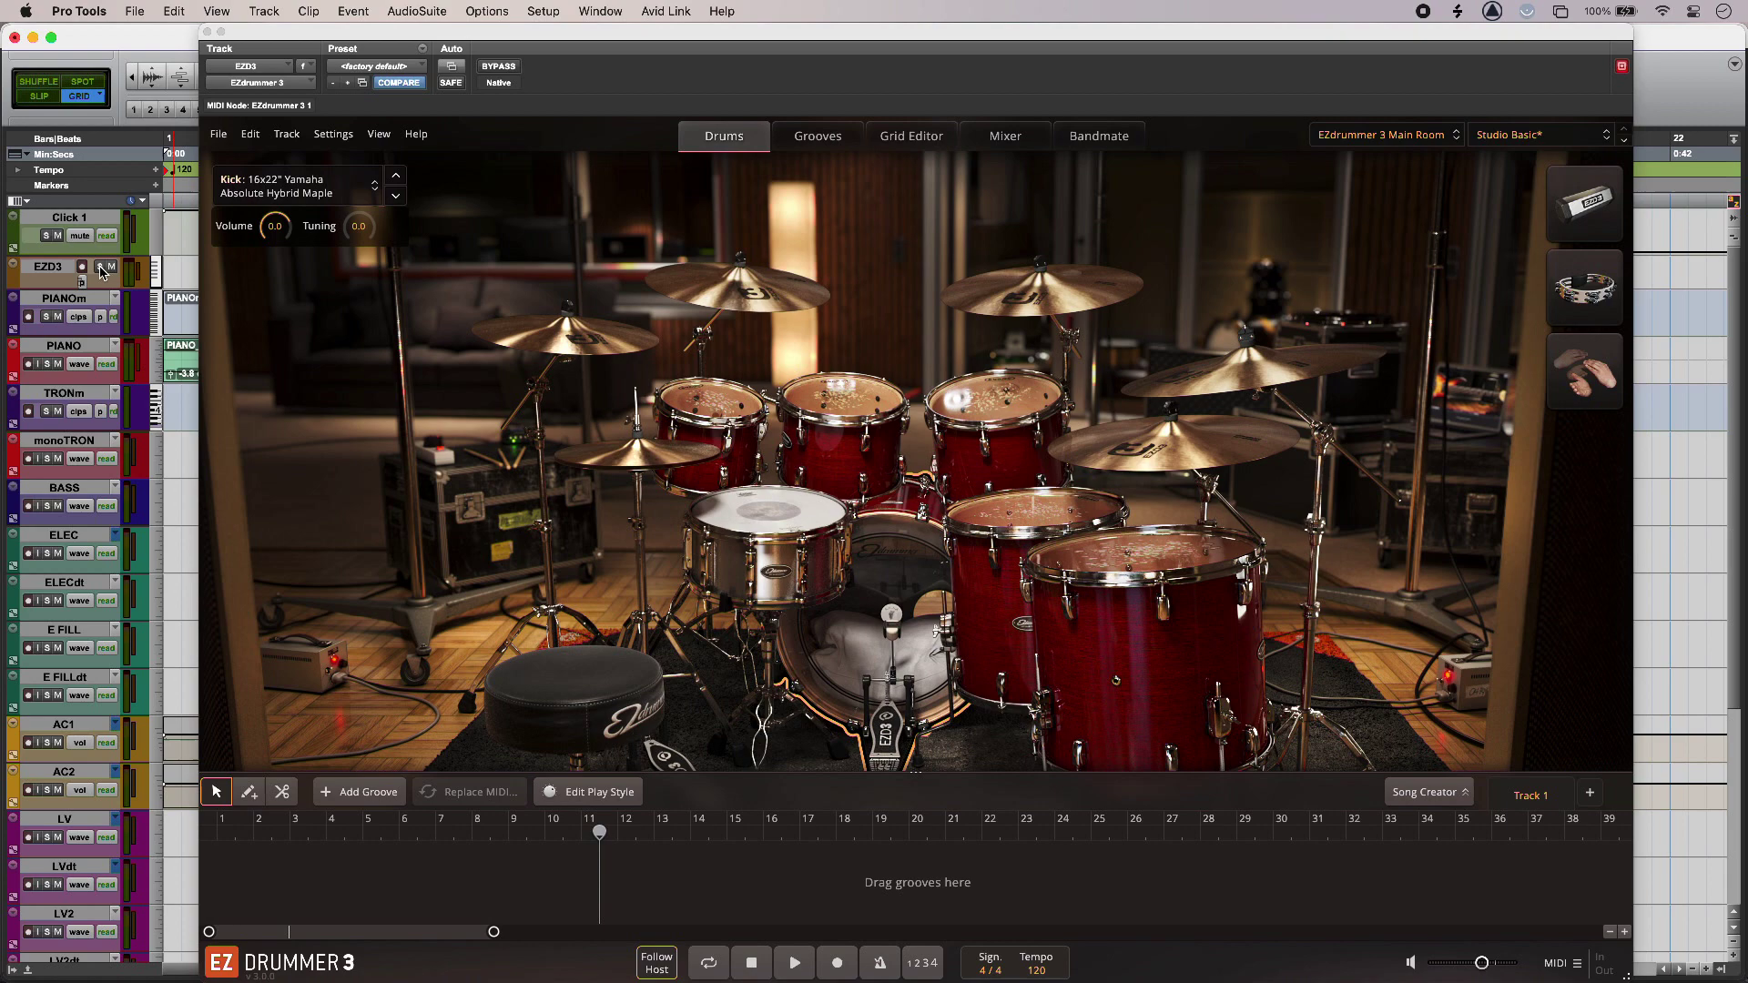
Audition the default drum kit with playback, then stop it.
key("space")
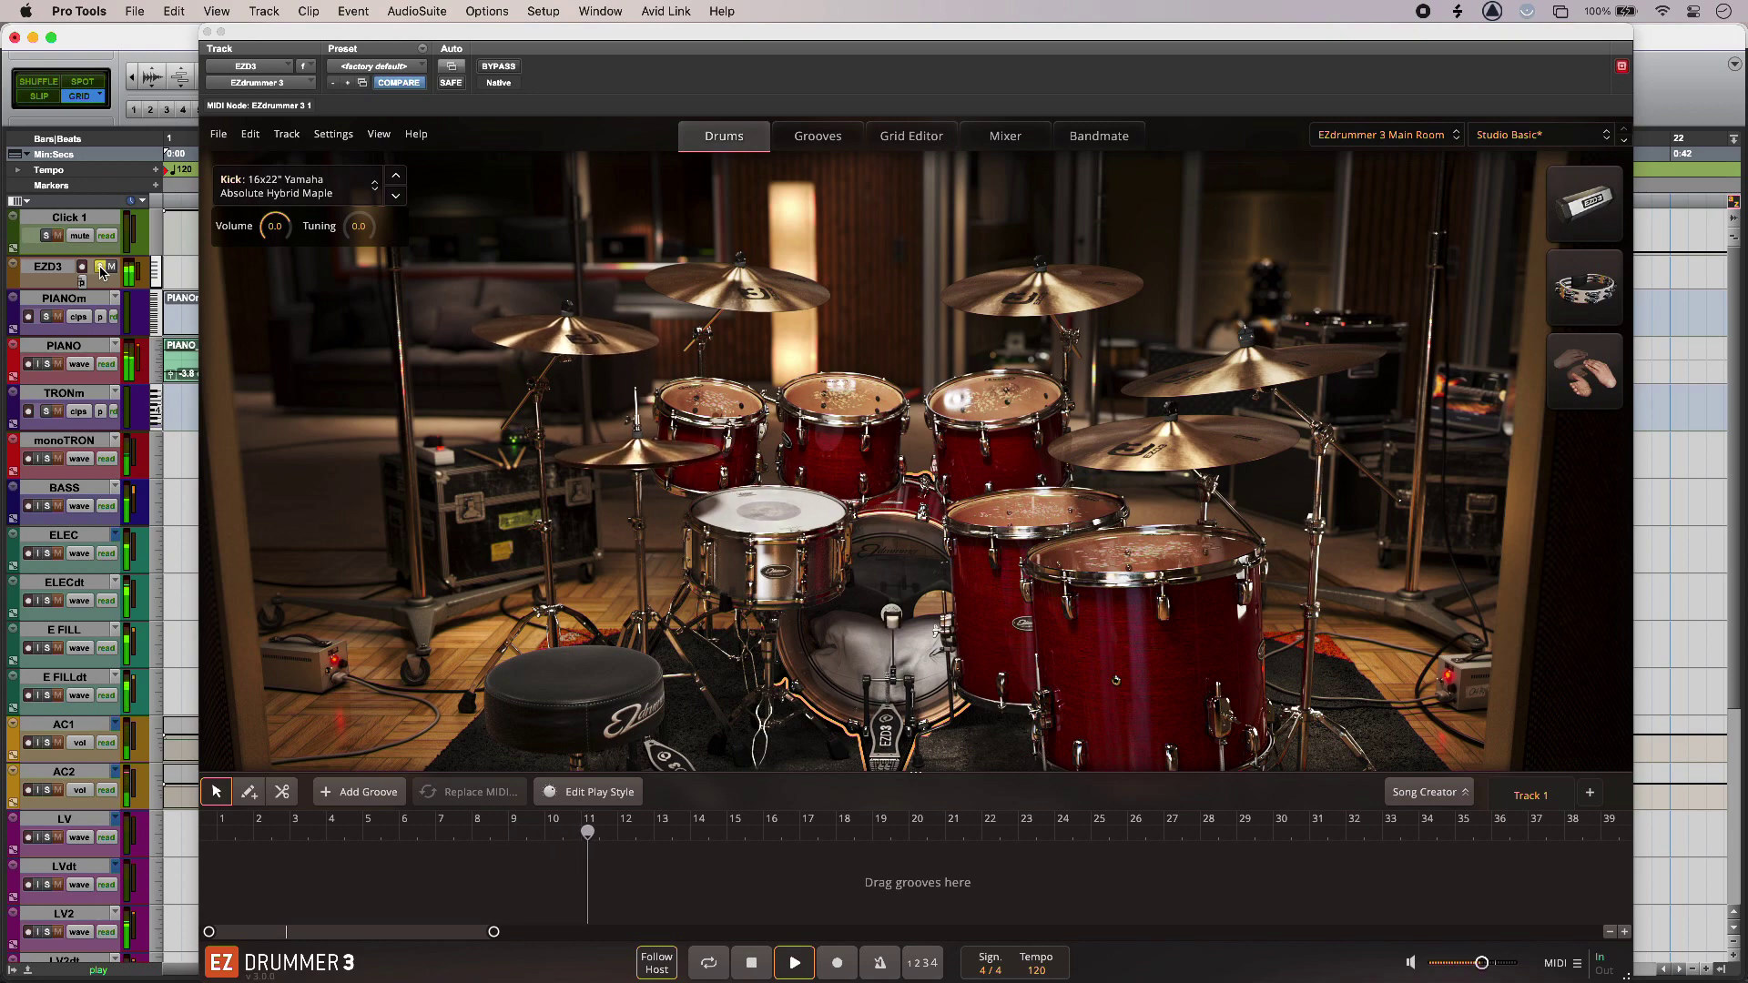
key("space")
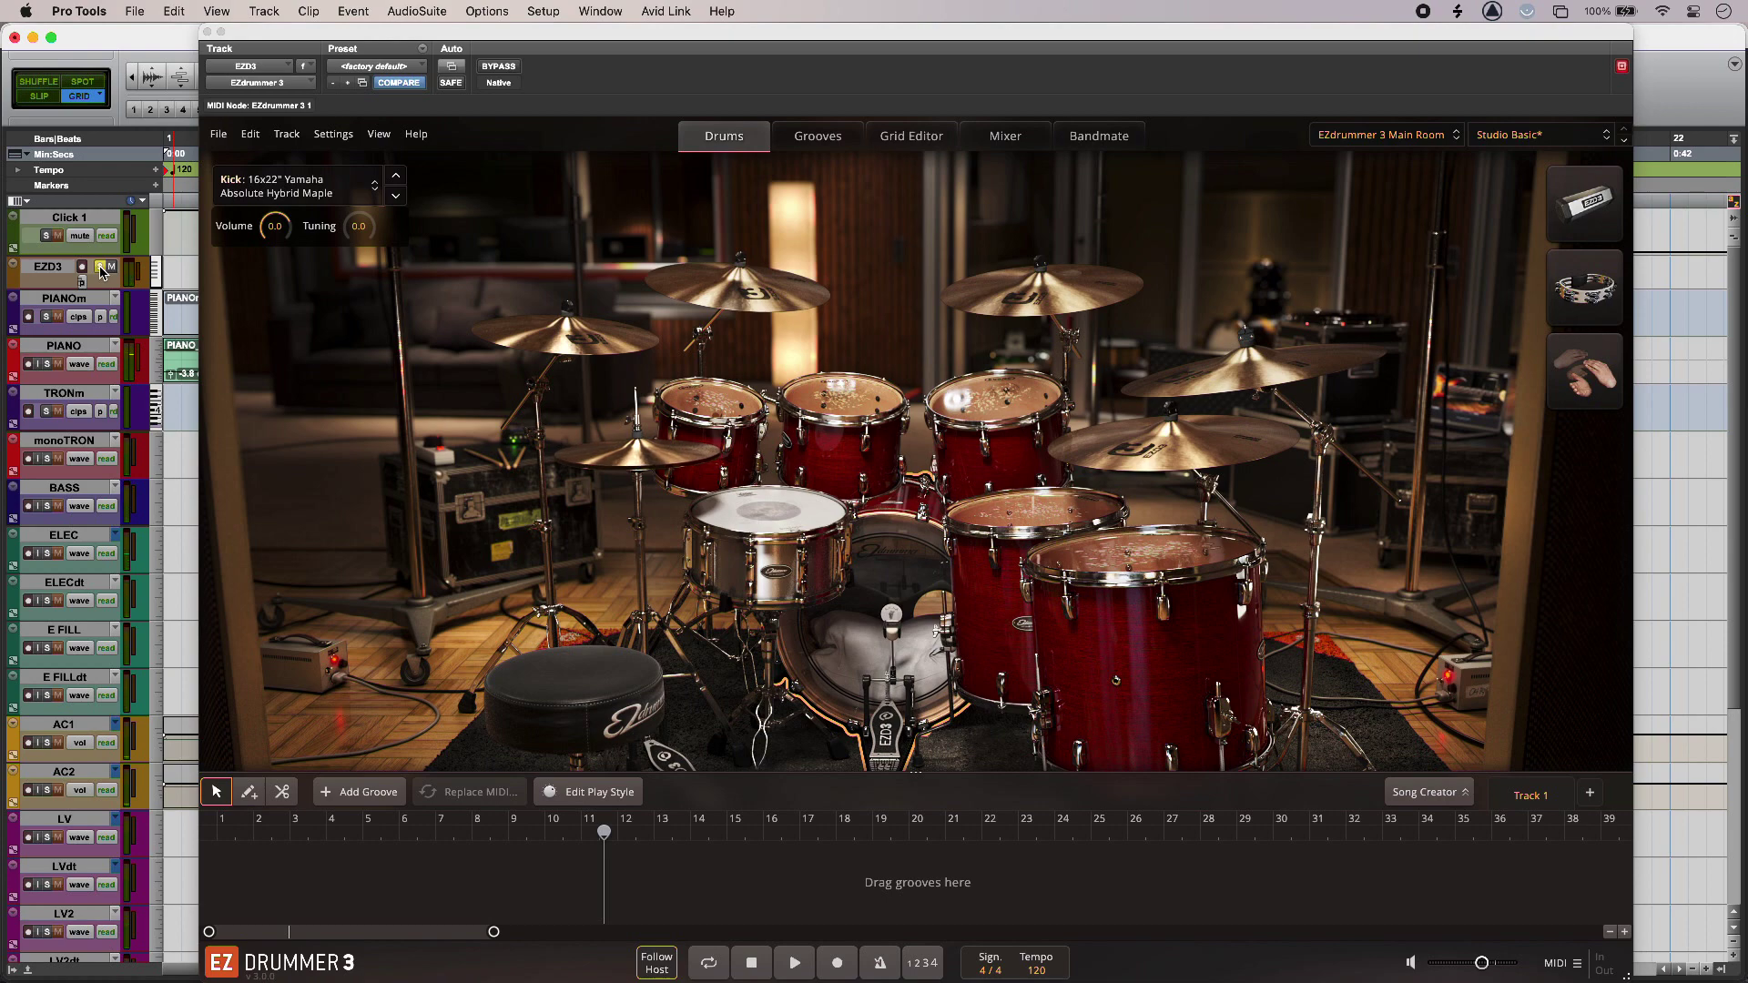
left_click(751, 144)
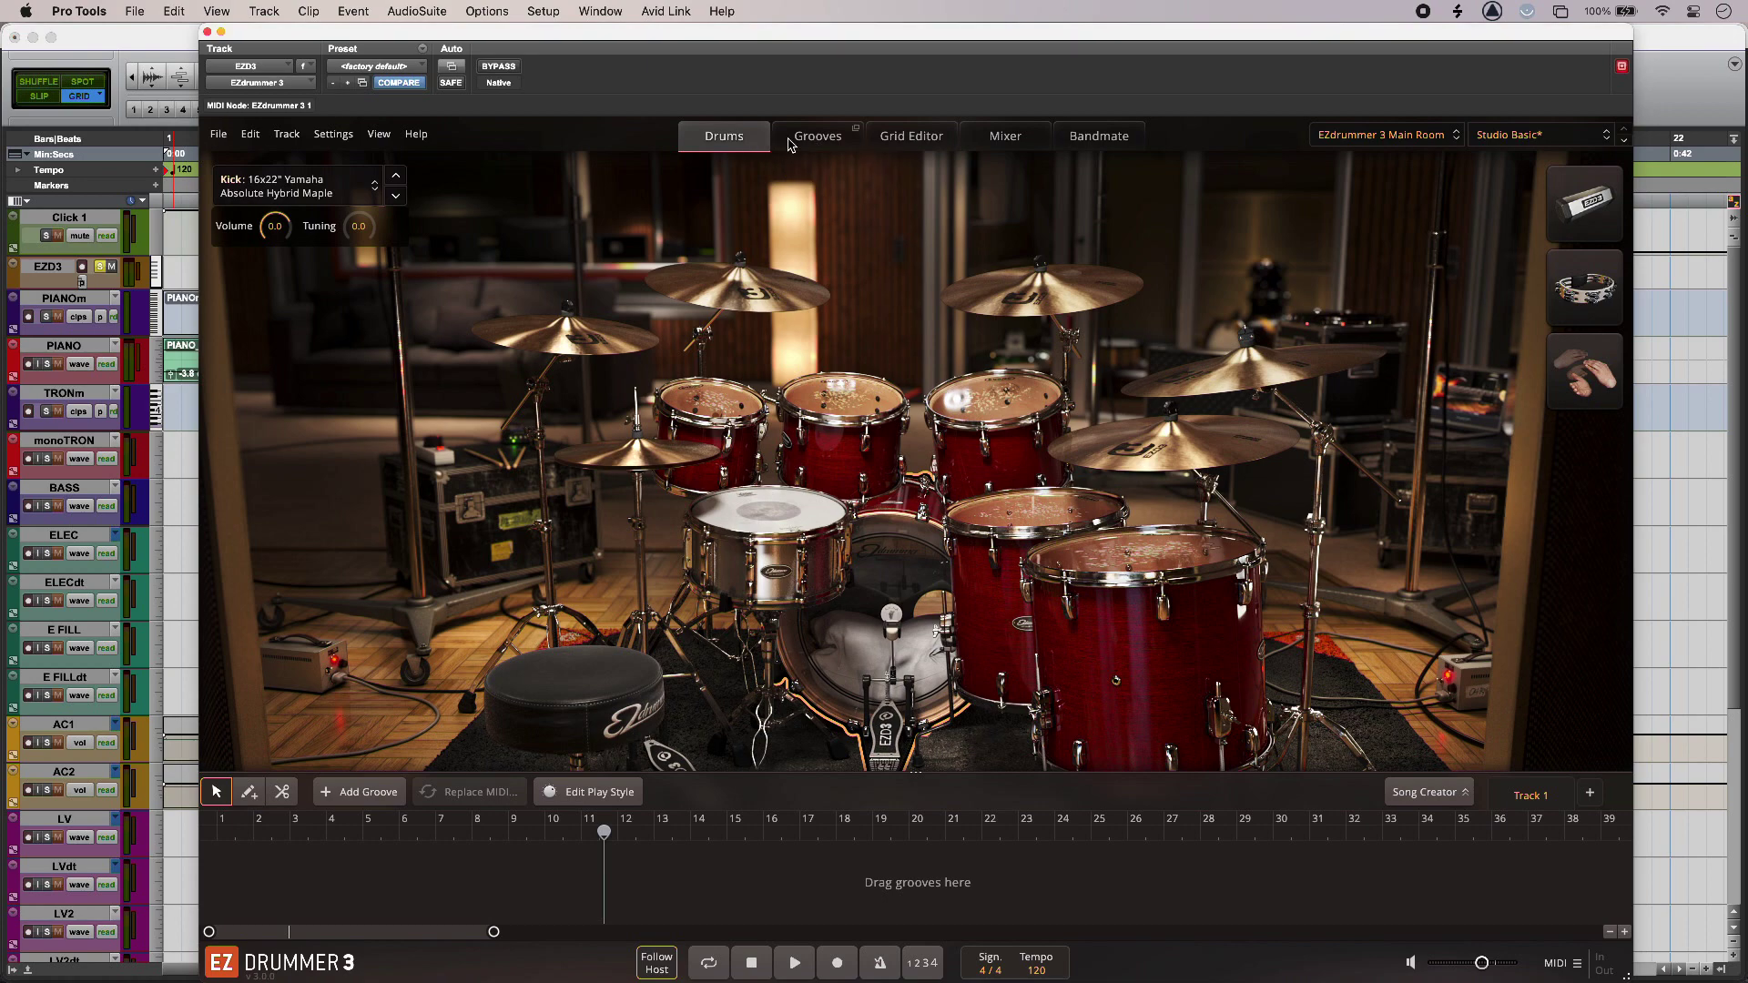
Tour the Grooves, Grid Editor, Mixer and Bandmate pages, then return to Drums with Settings showing.
left_click(819, 144)
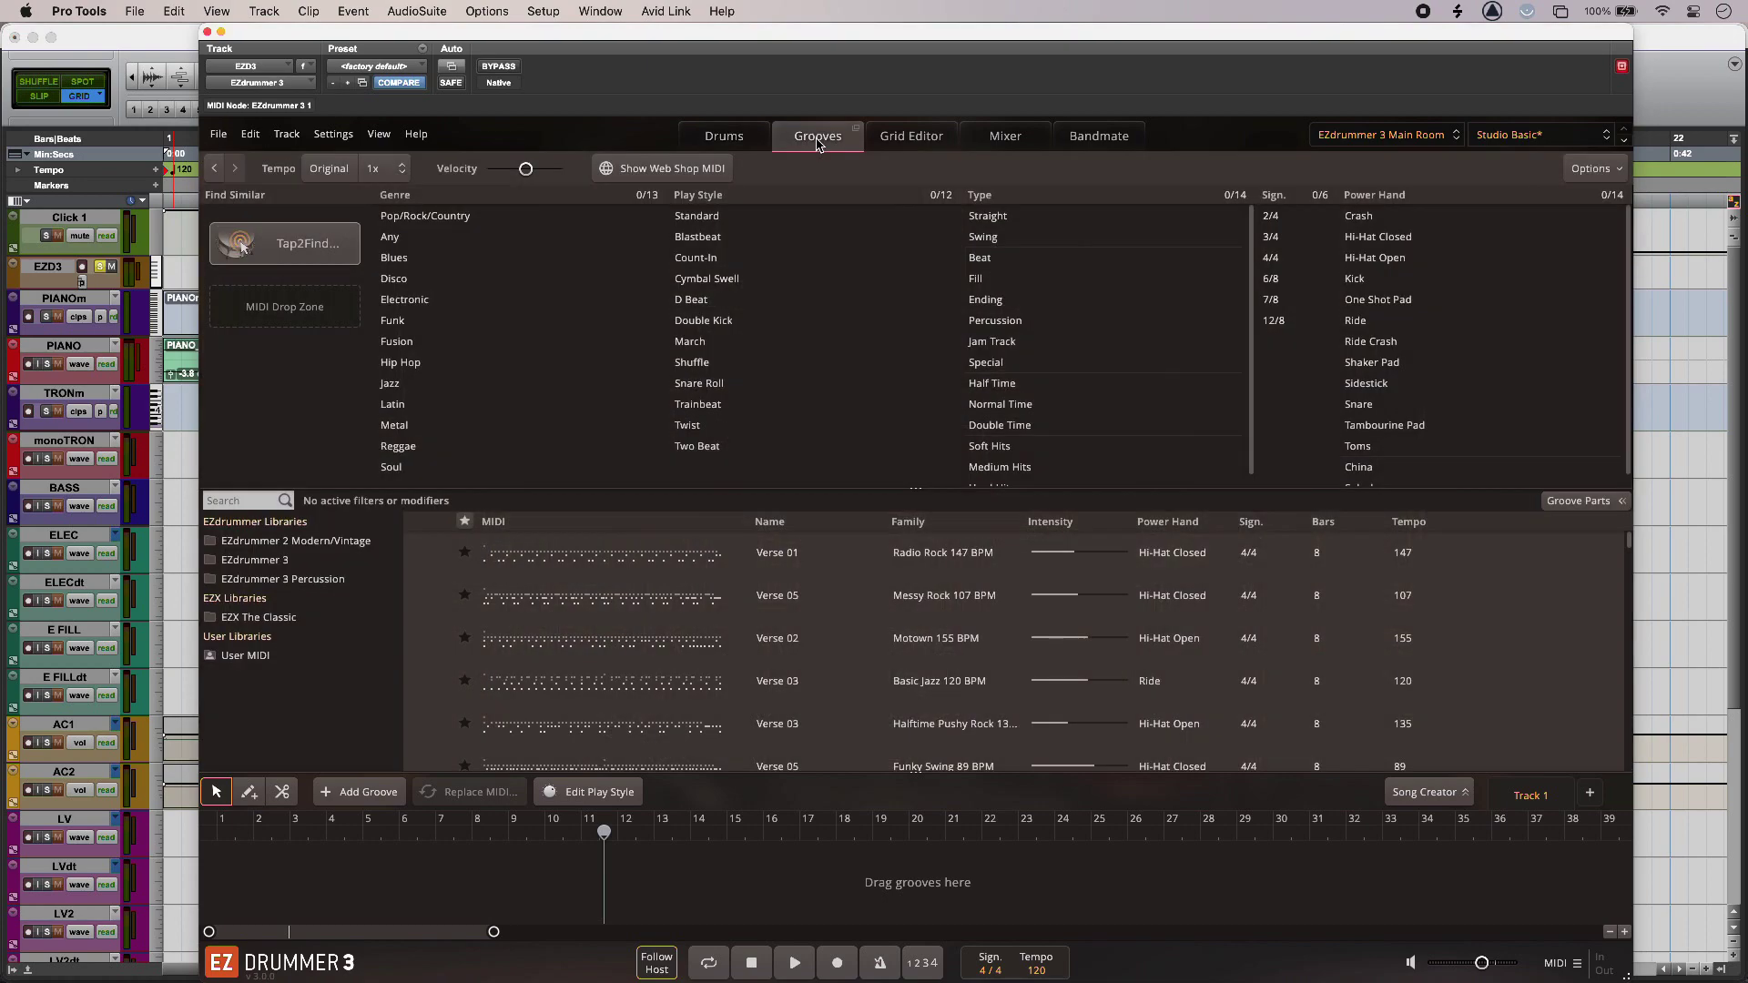
left_click(928, 144)
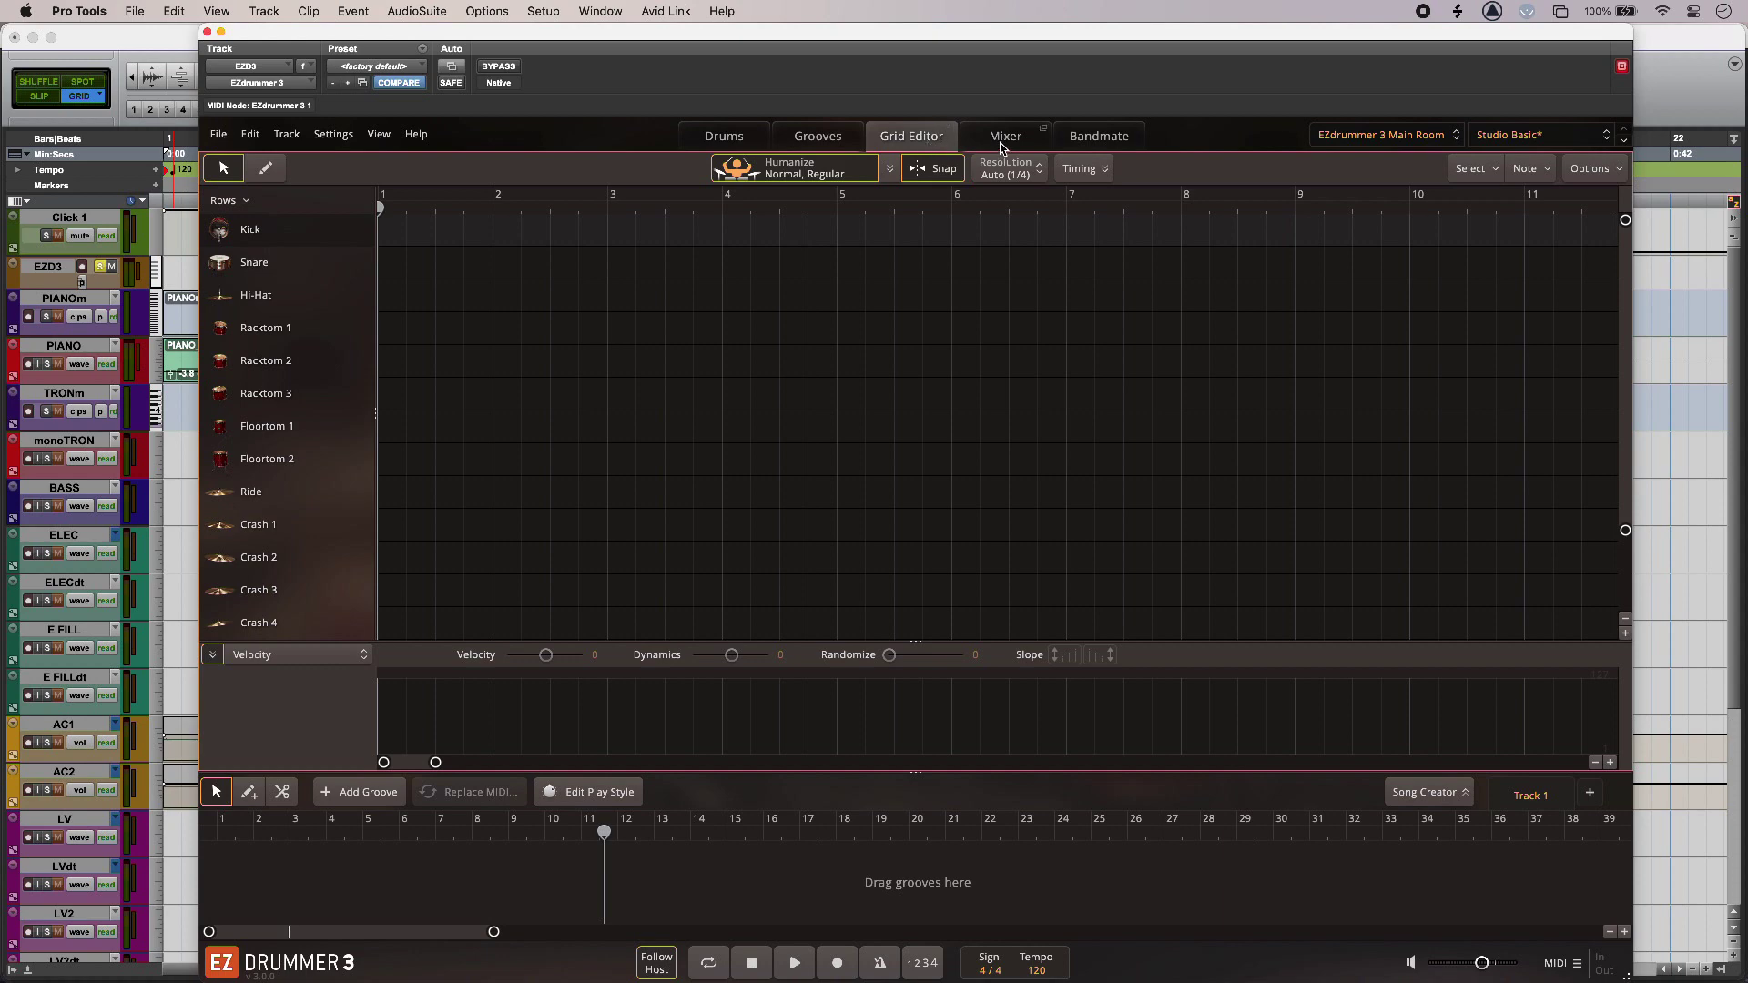
left_click(1002, 145)
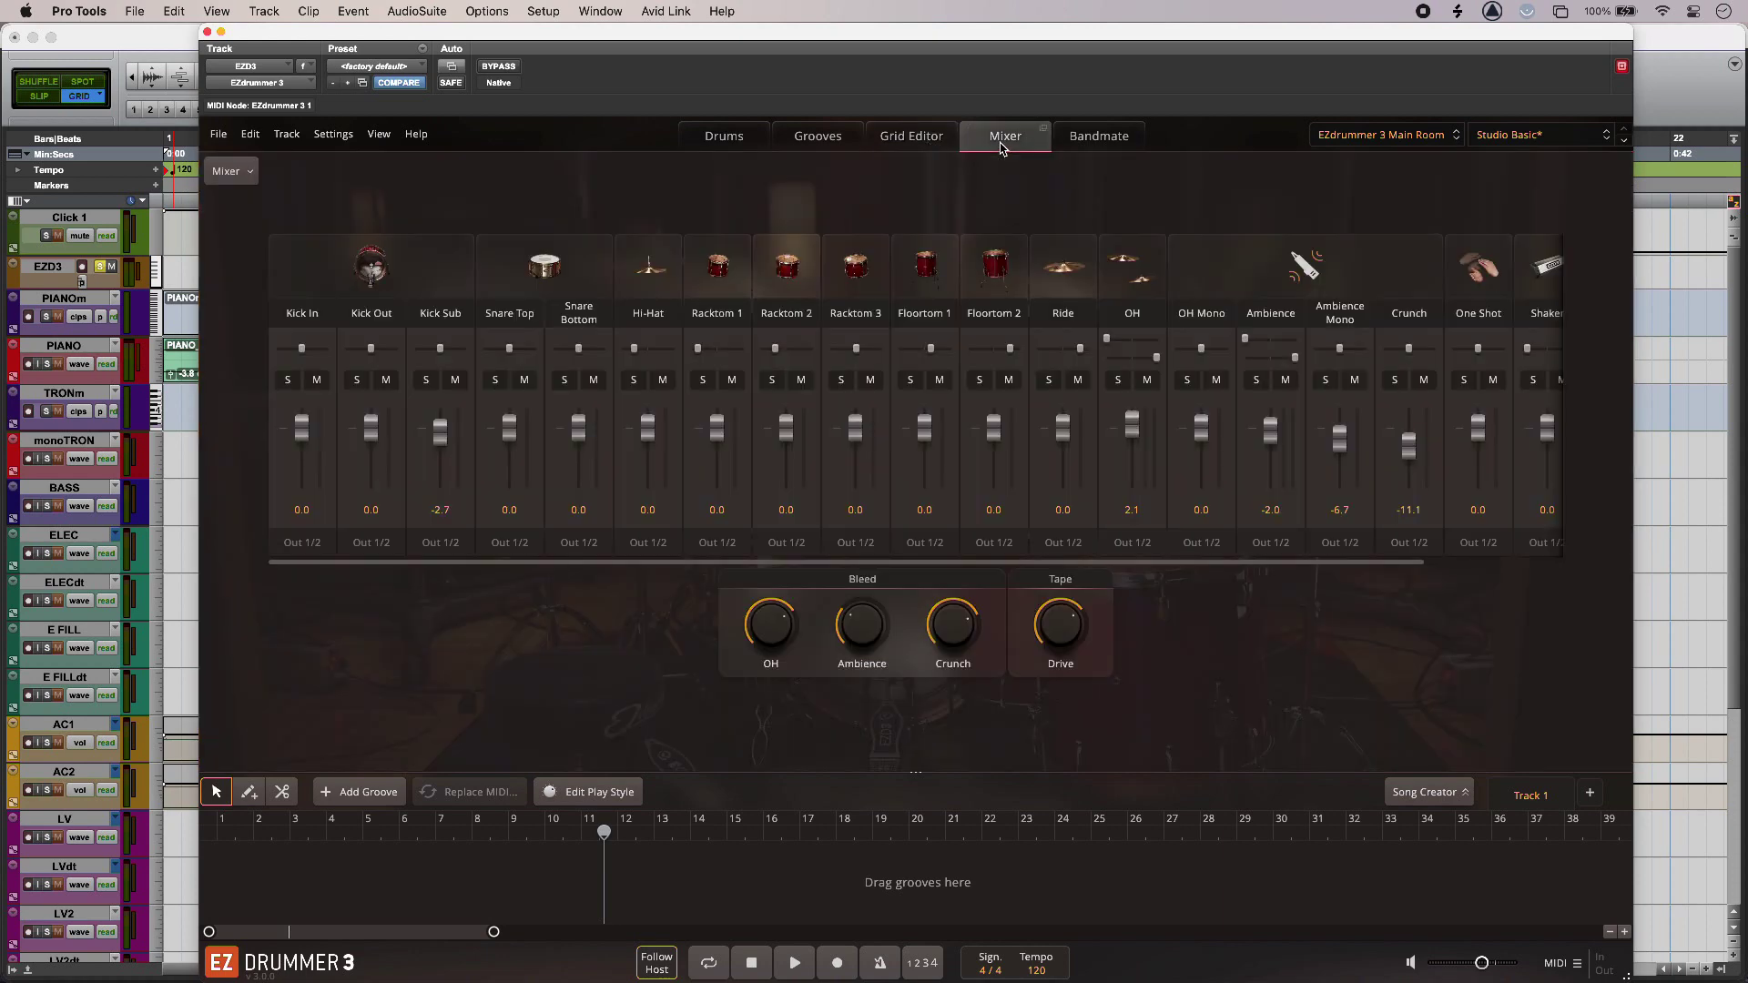
left_click(1086, 146)
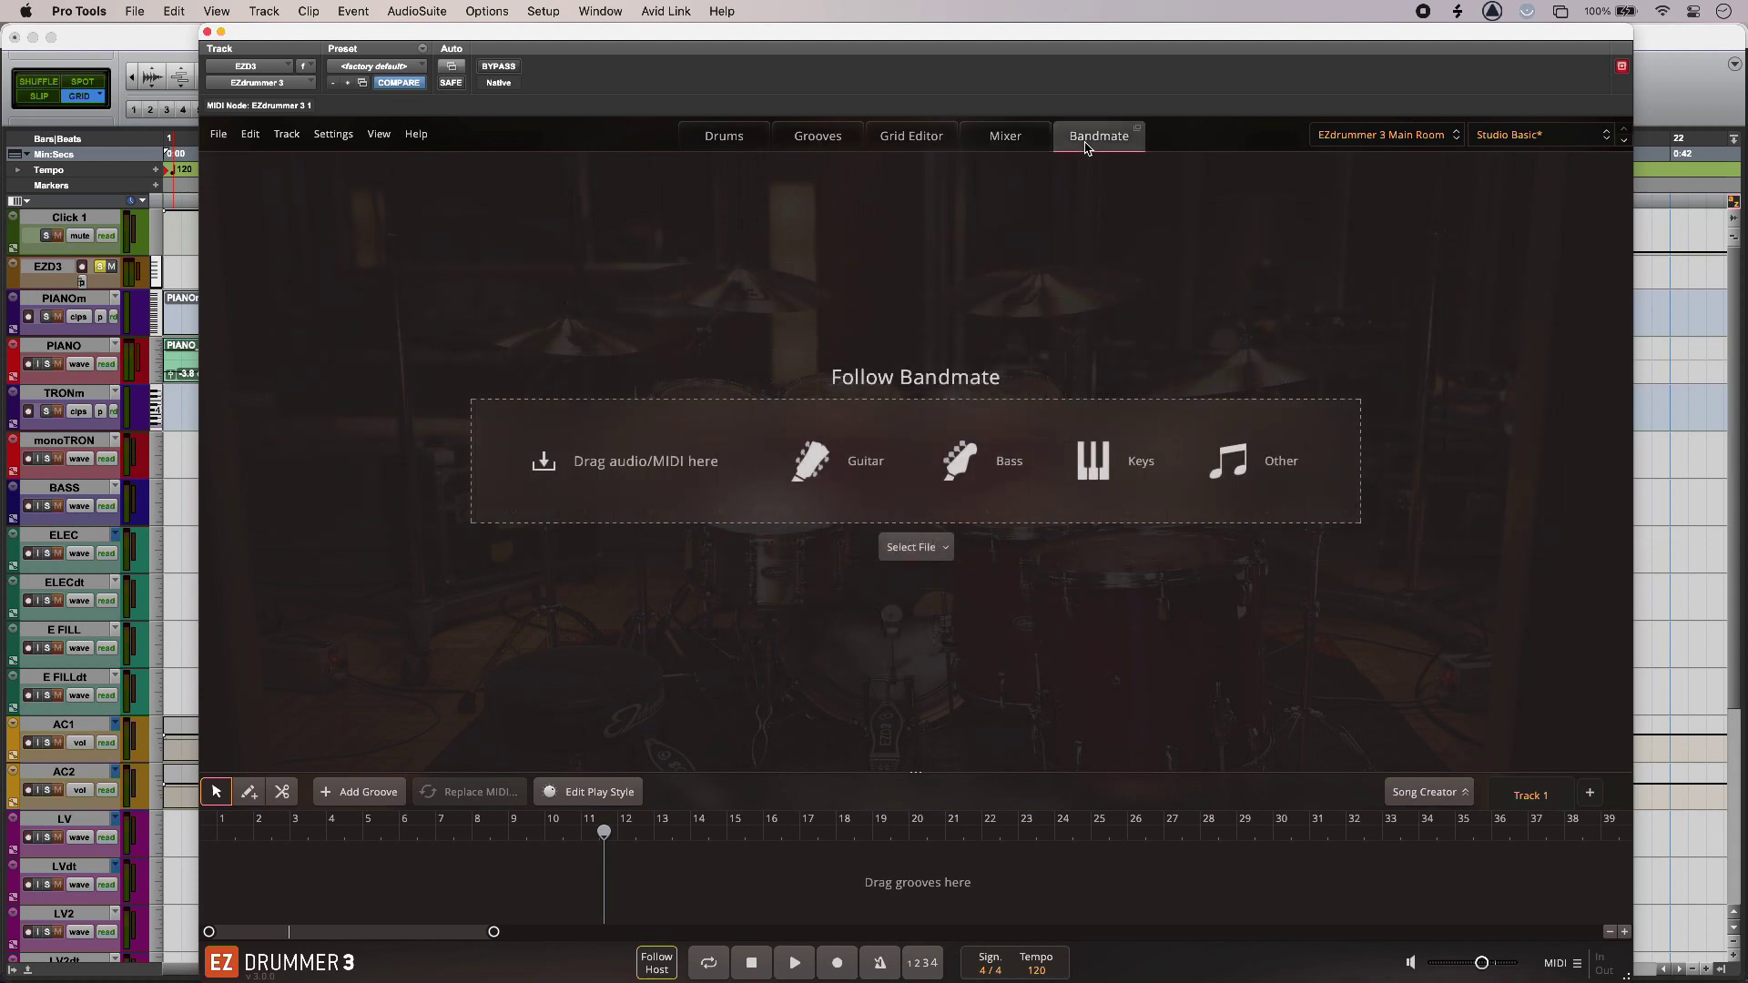
left_click(719, 143)
left_click(333, 138)
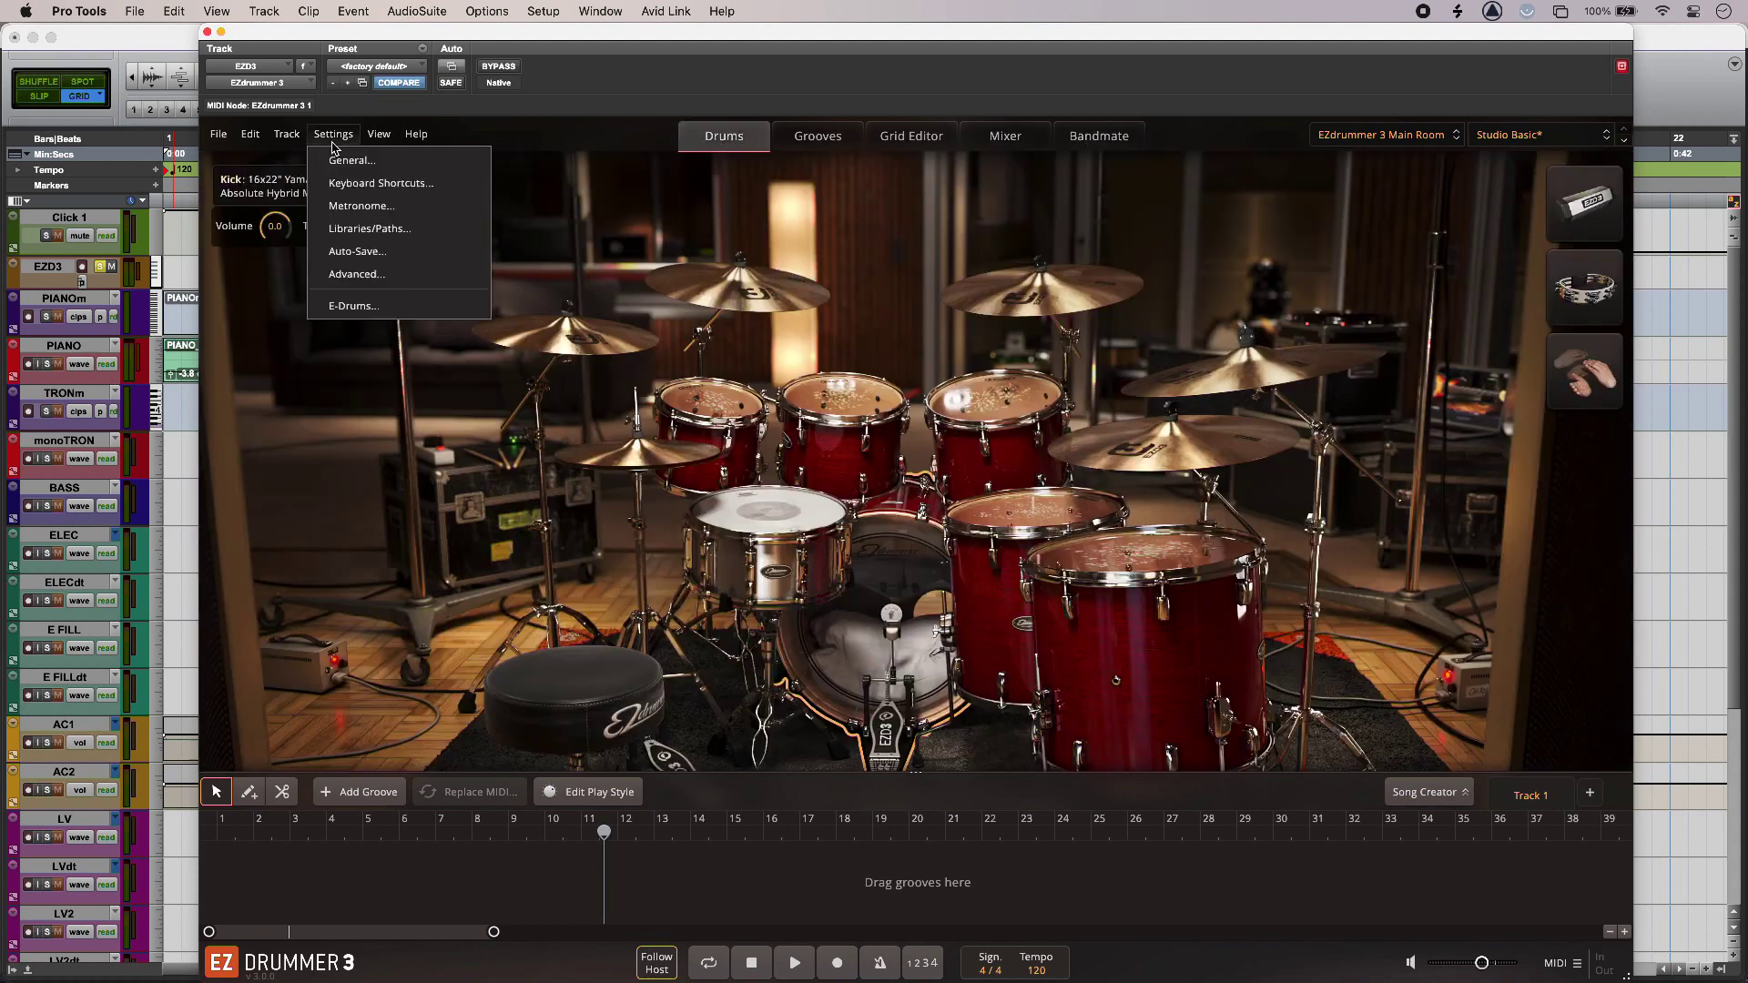
left_click(348, 306)
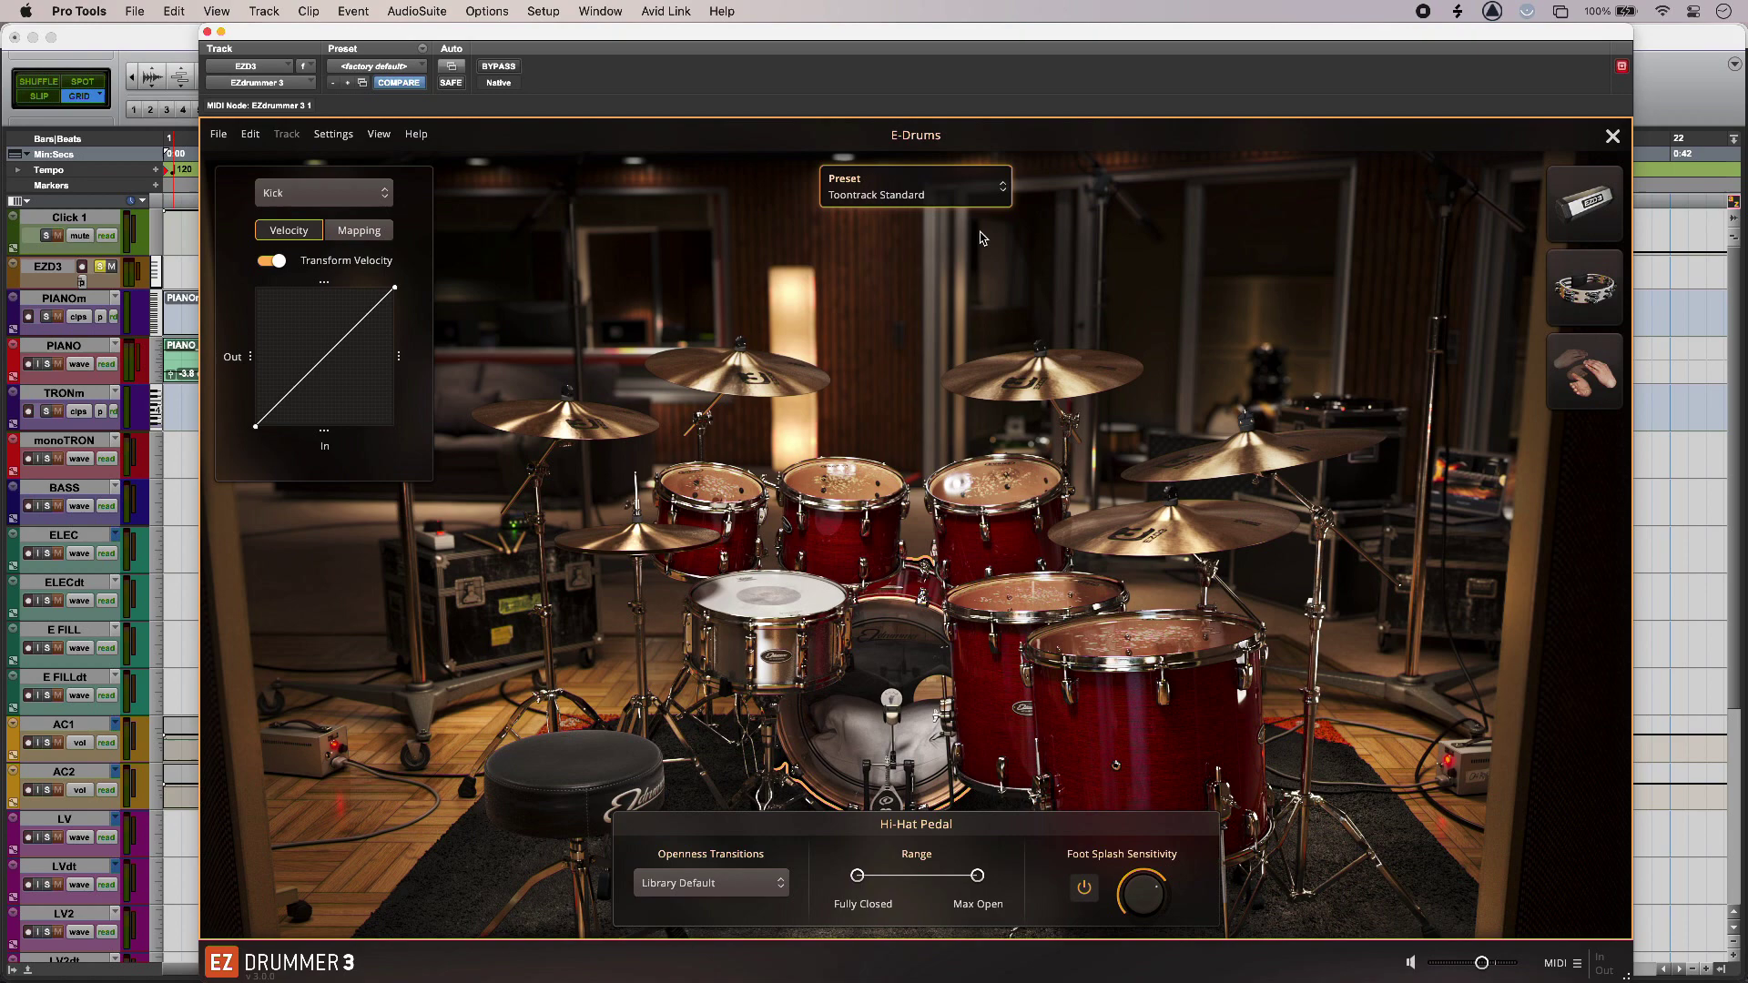
left_click(962, 189)
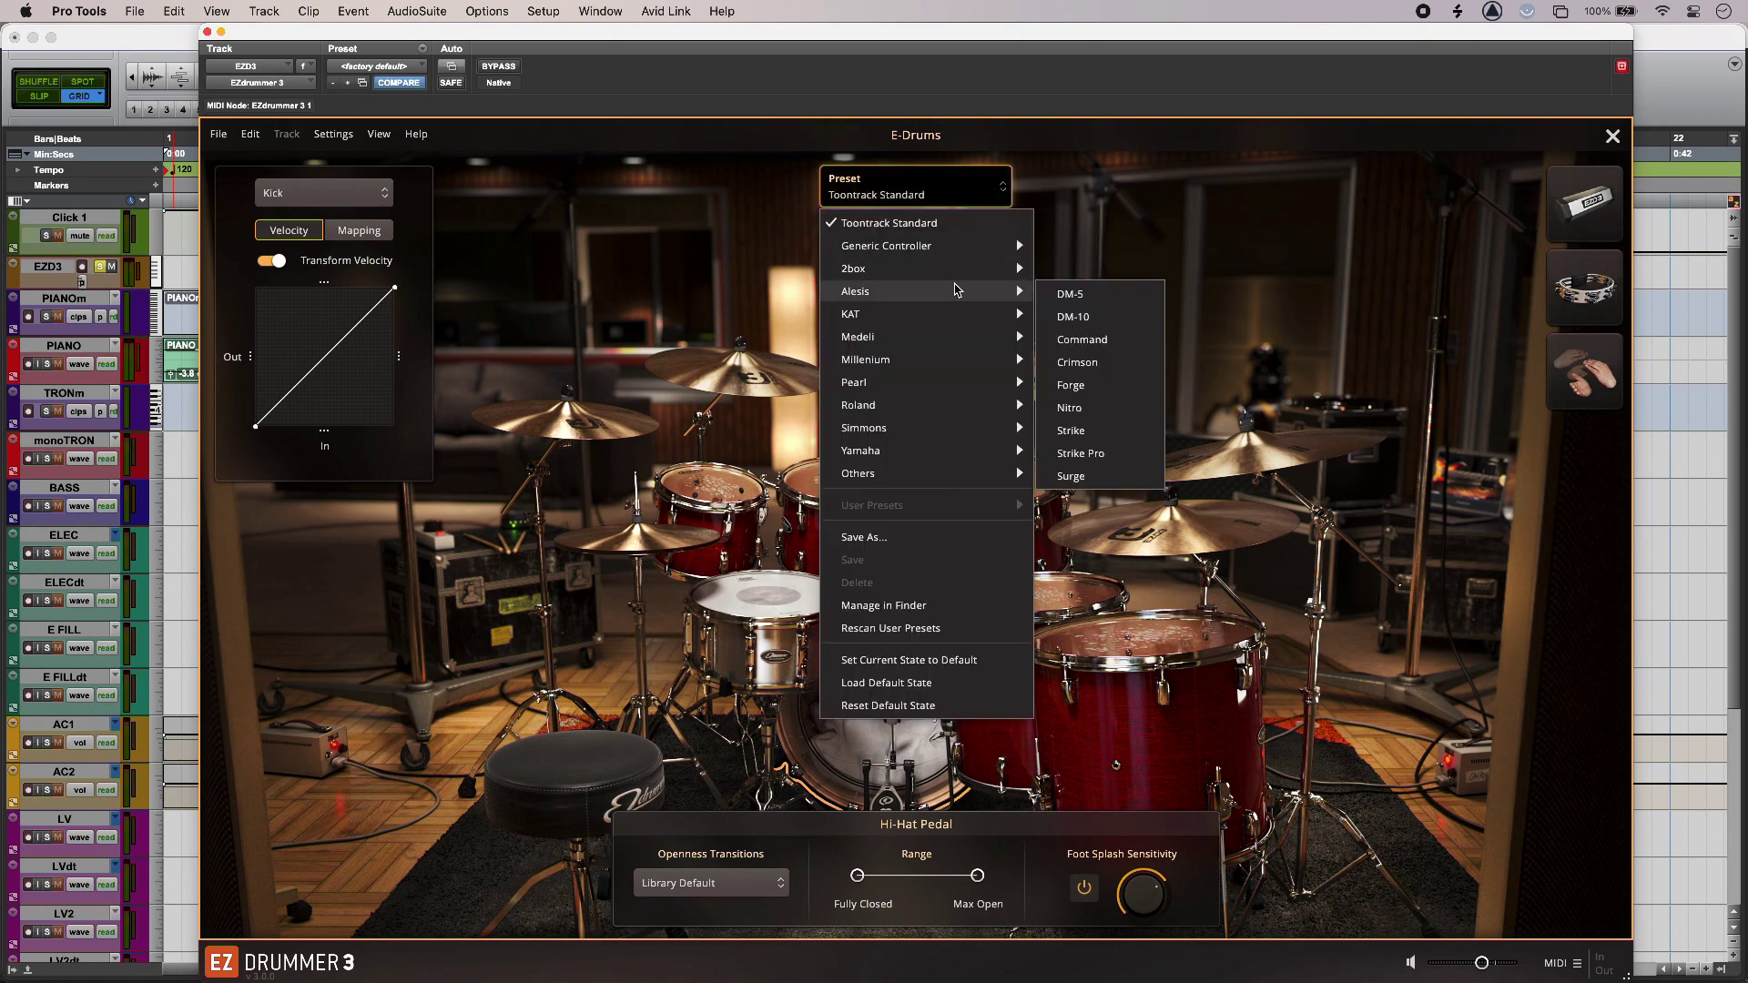
mouse_move(955, 453)
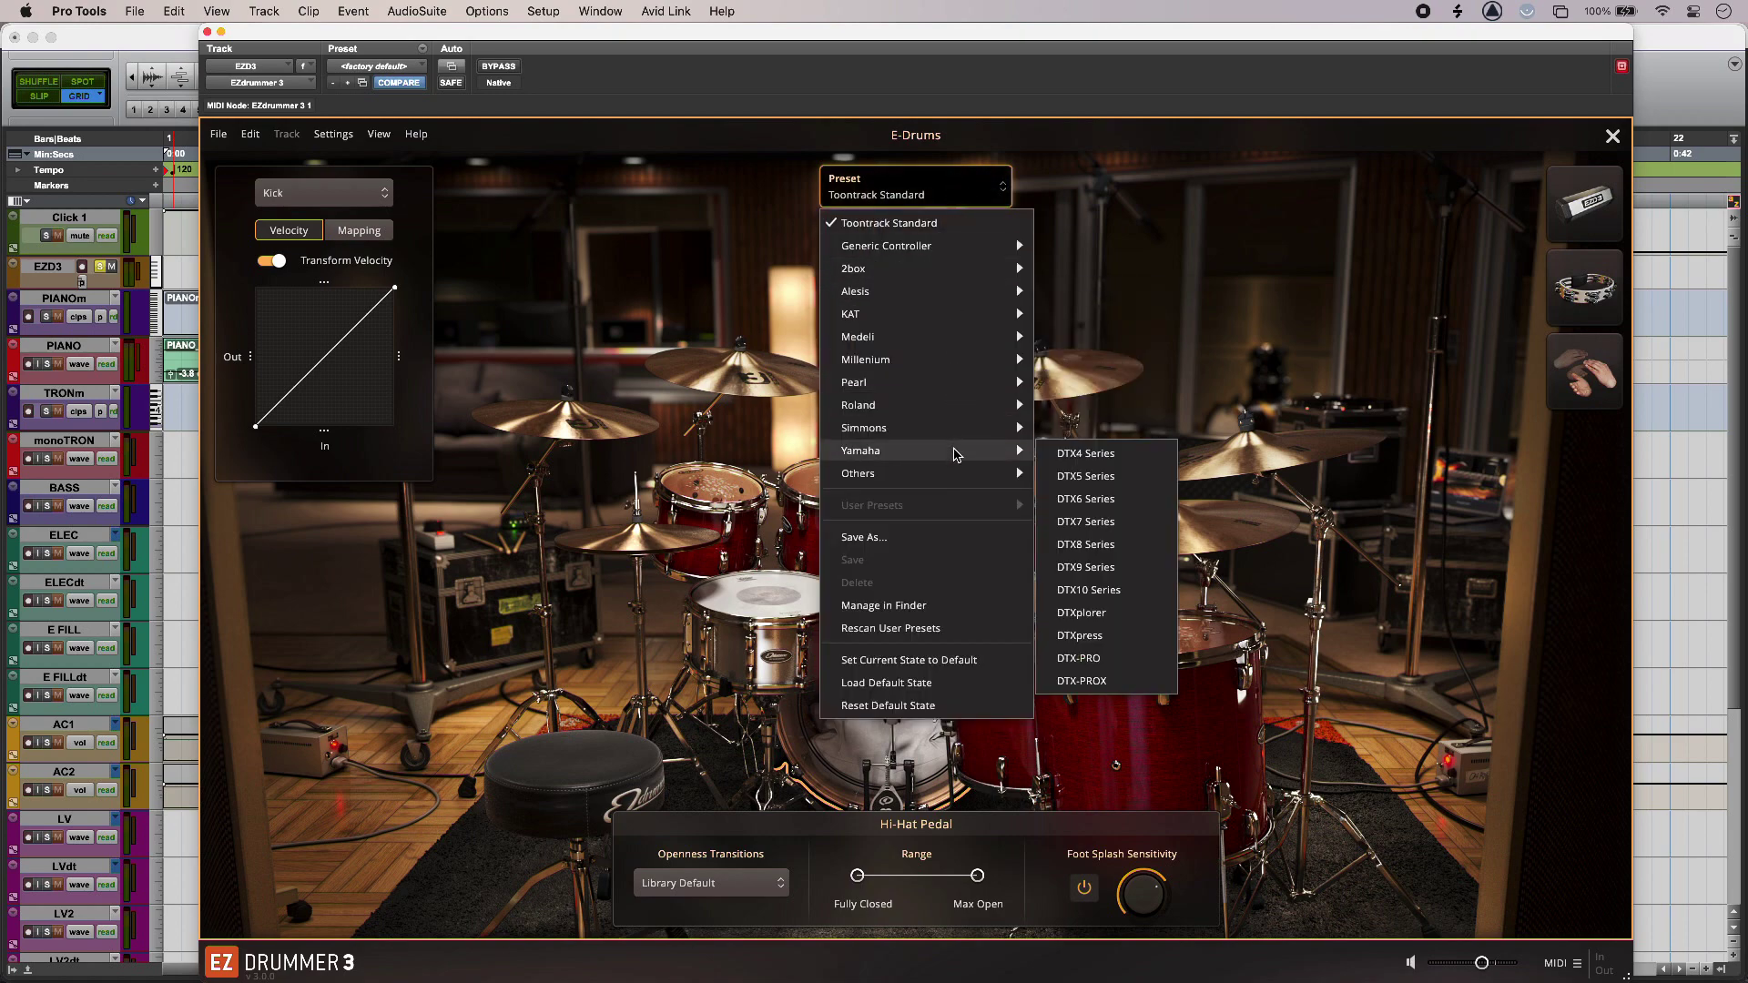
left_click(1205, 346)
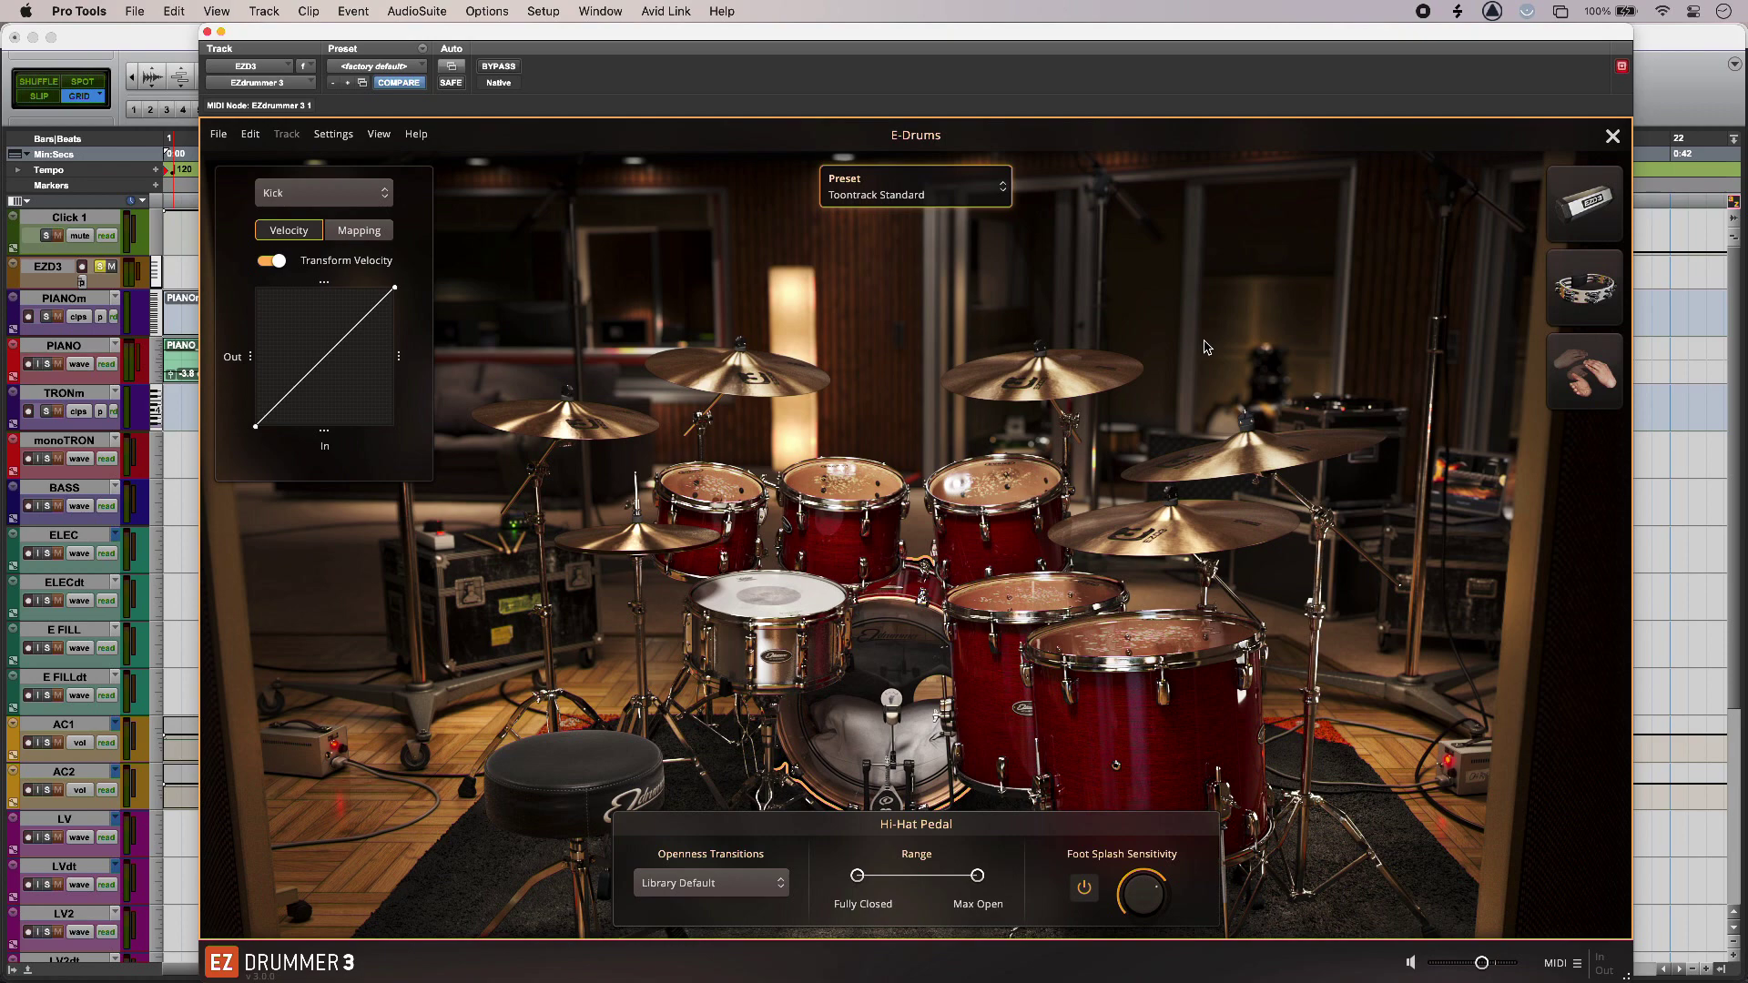
left_click(1612, 138)
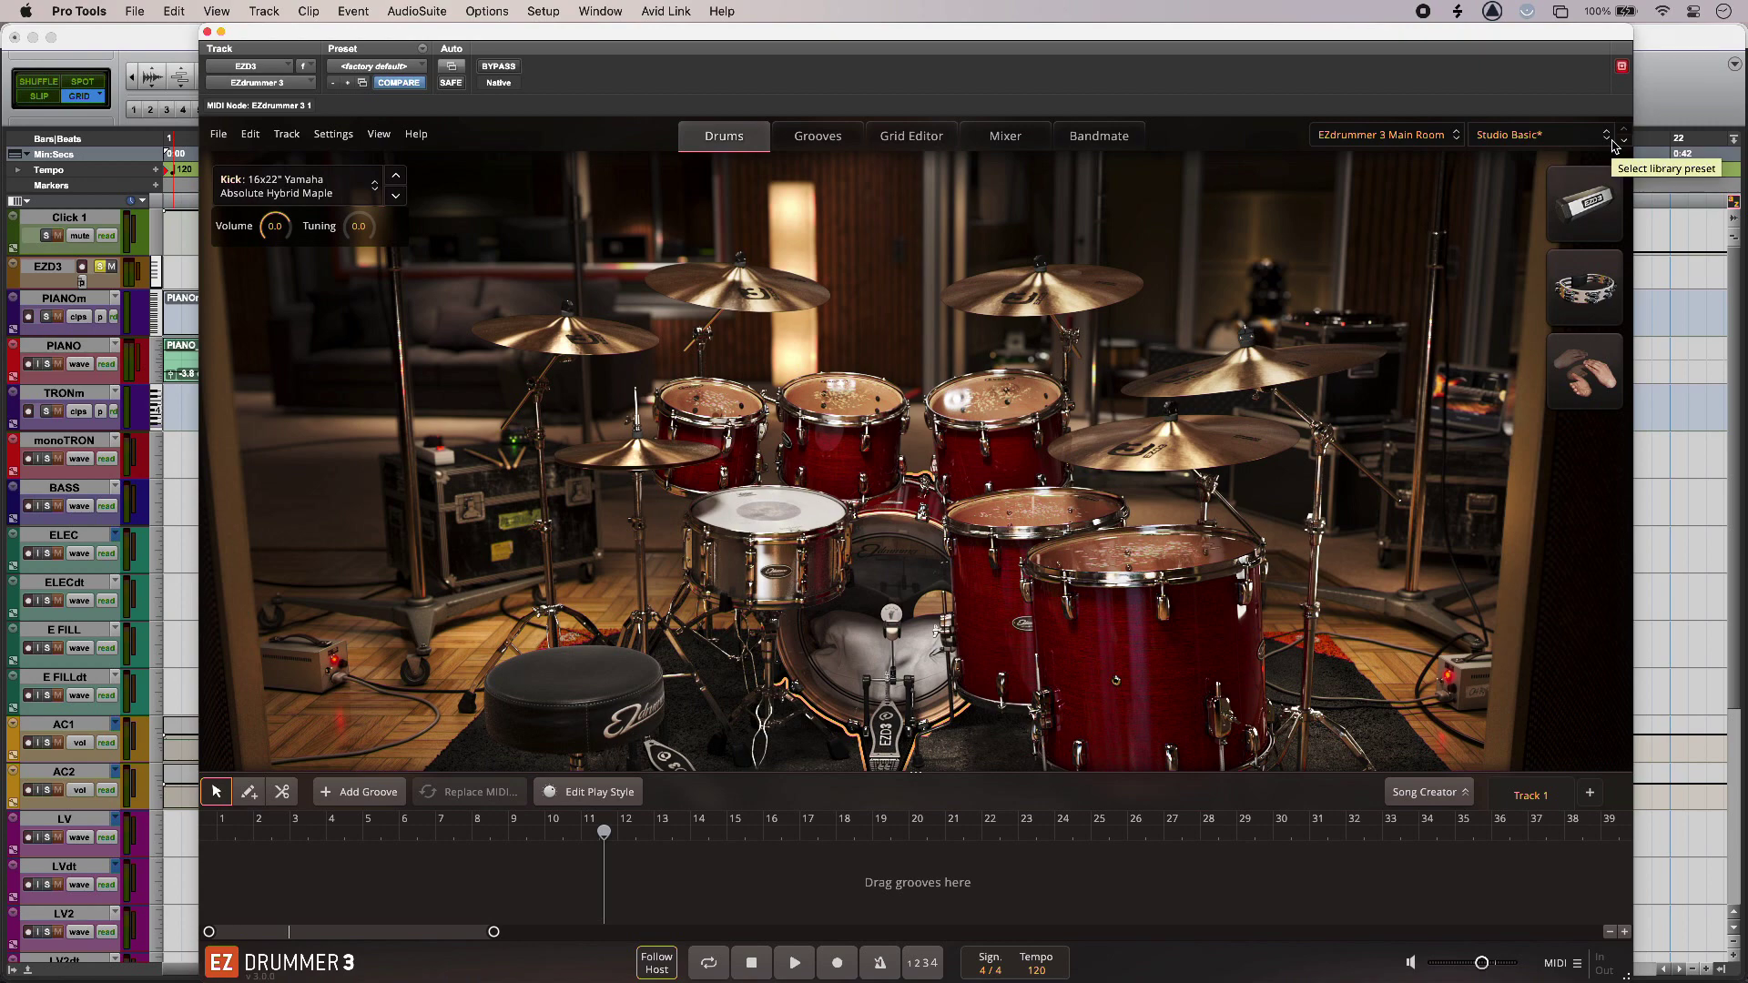
Start playback and load the Singer-Songwriter Kit from the Drum Kits presets.
key("space")
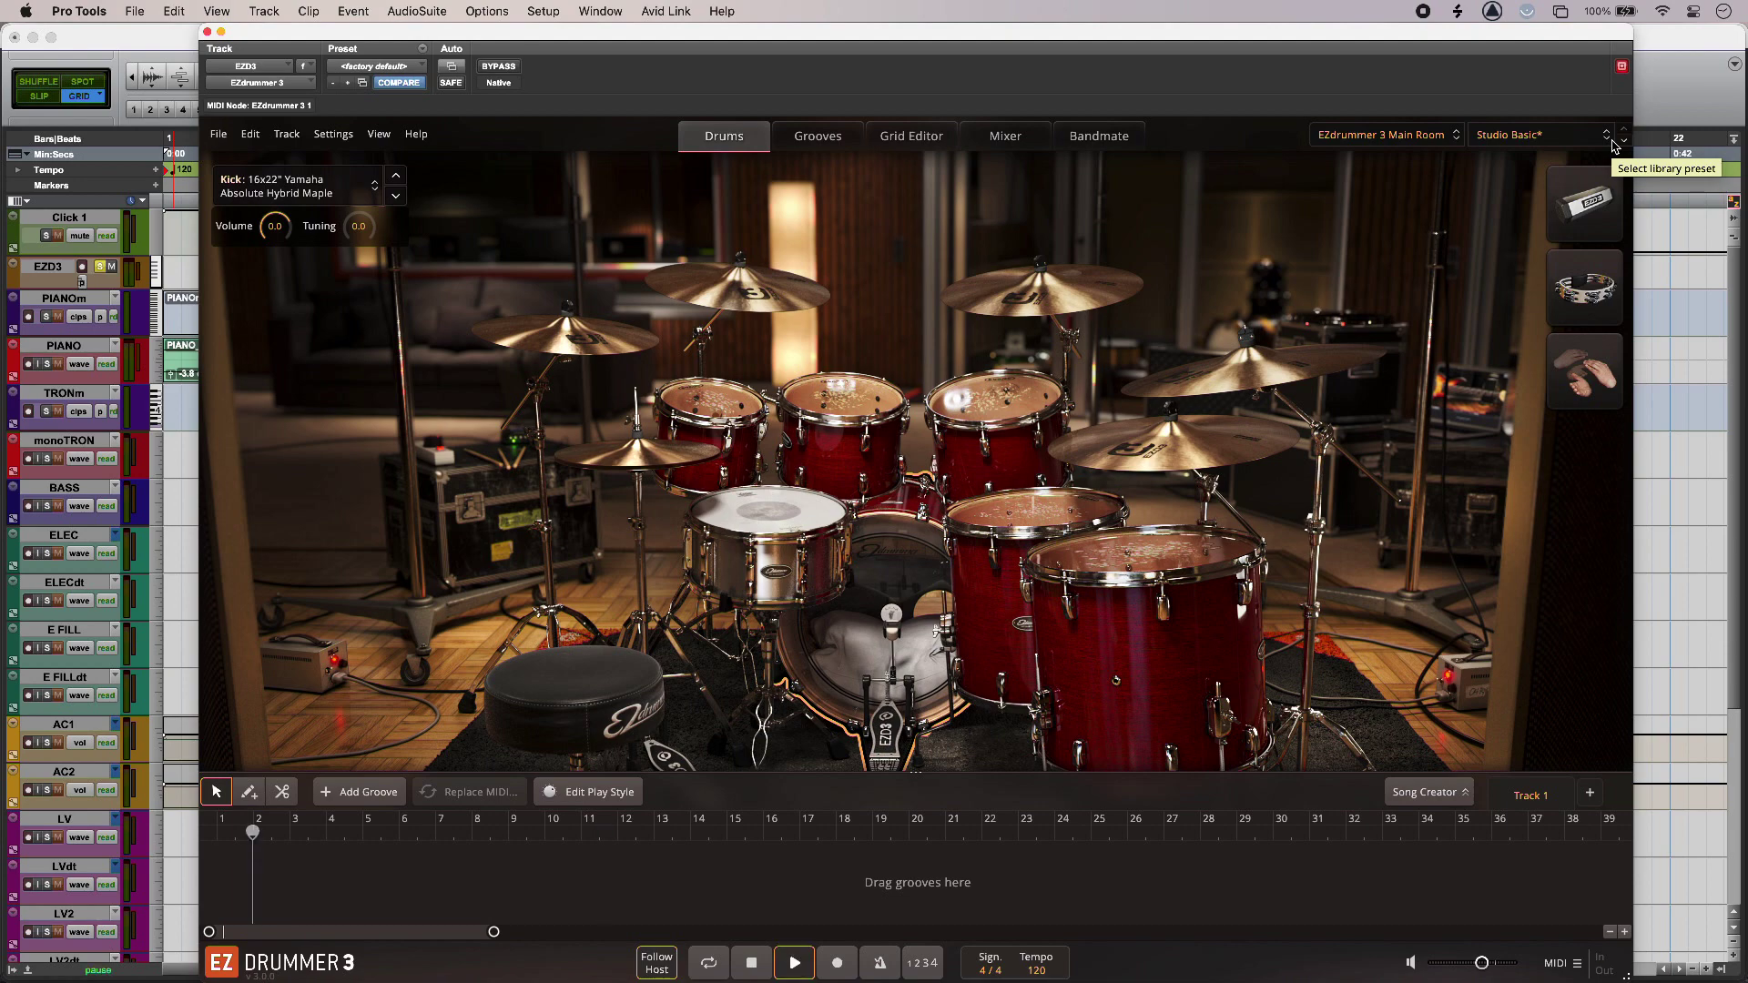
left_click(1428, 139)
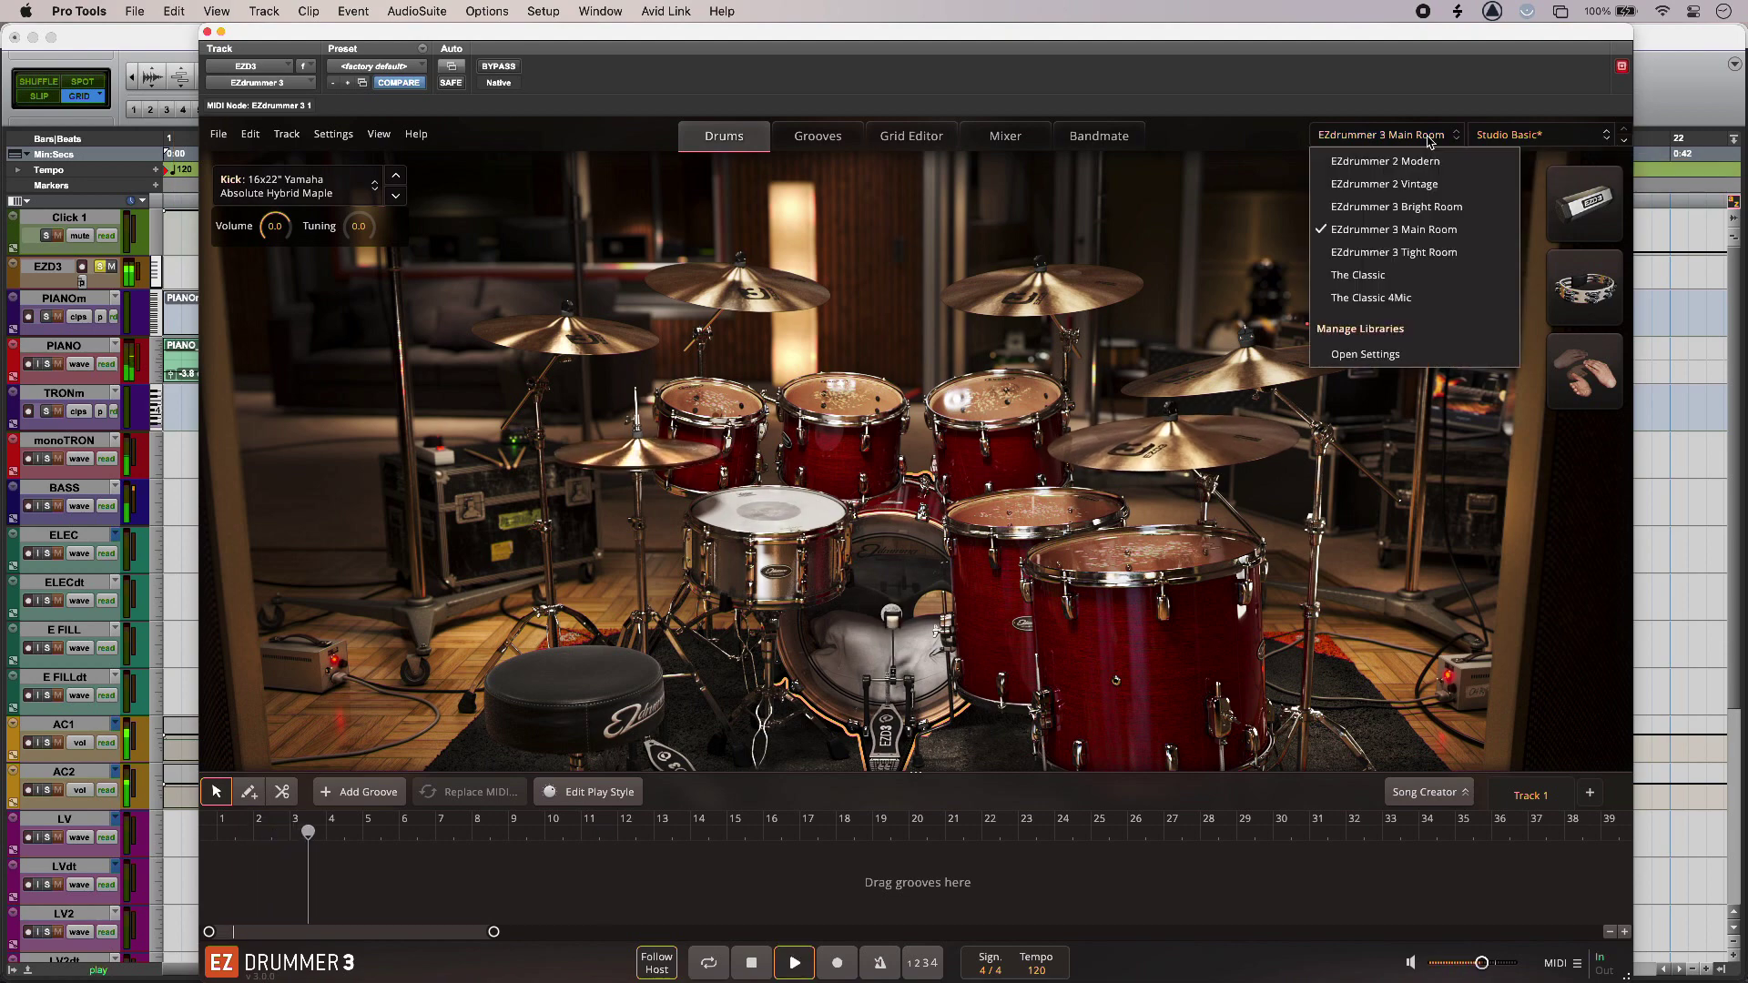
left_click(1507, 135)
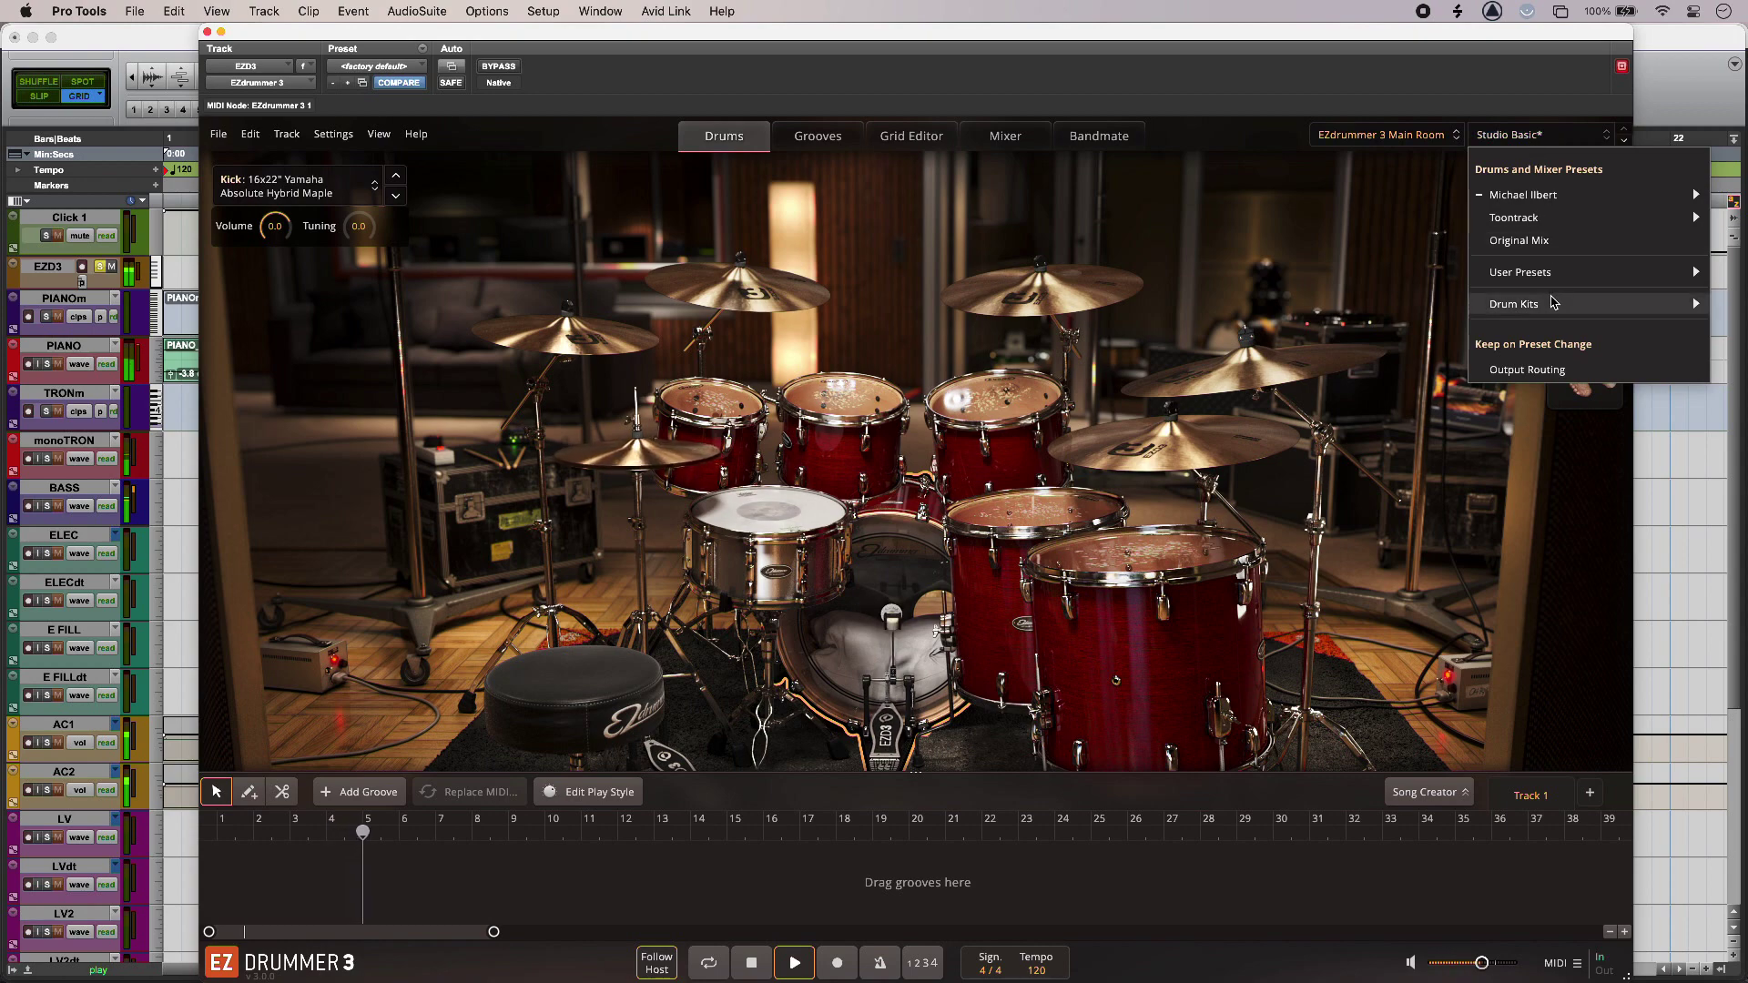
mouse_move(1548, 305)
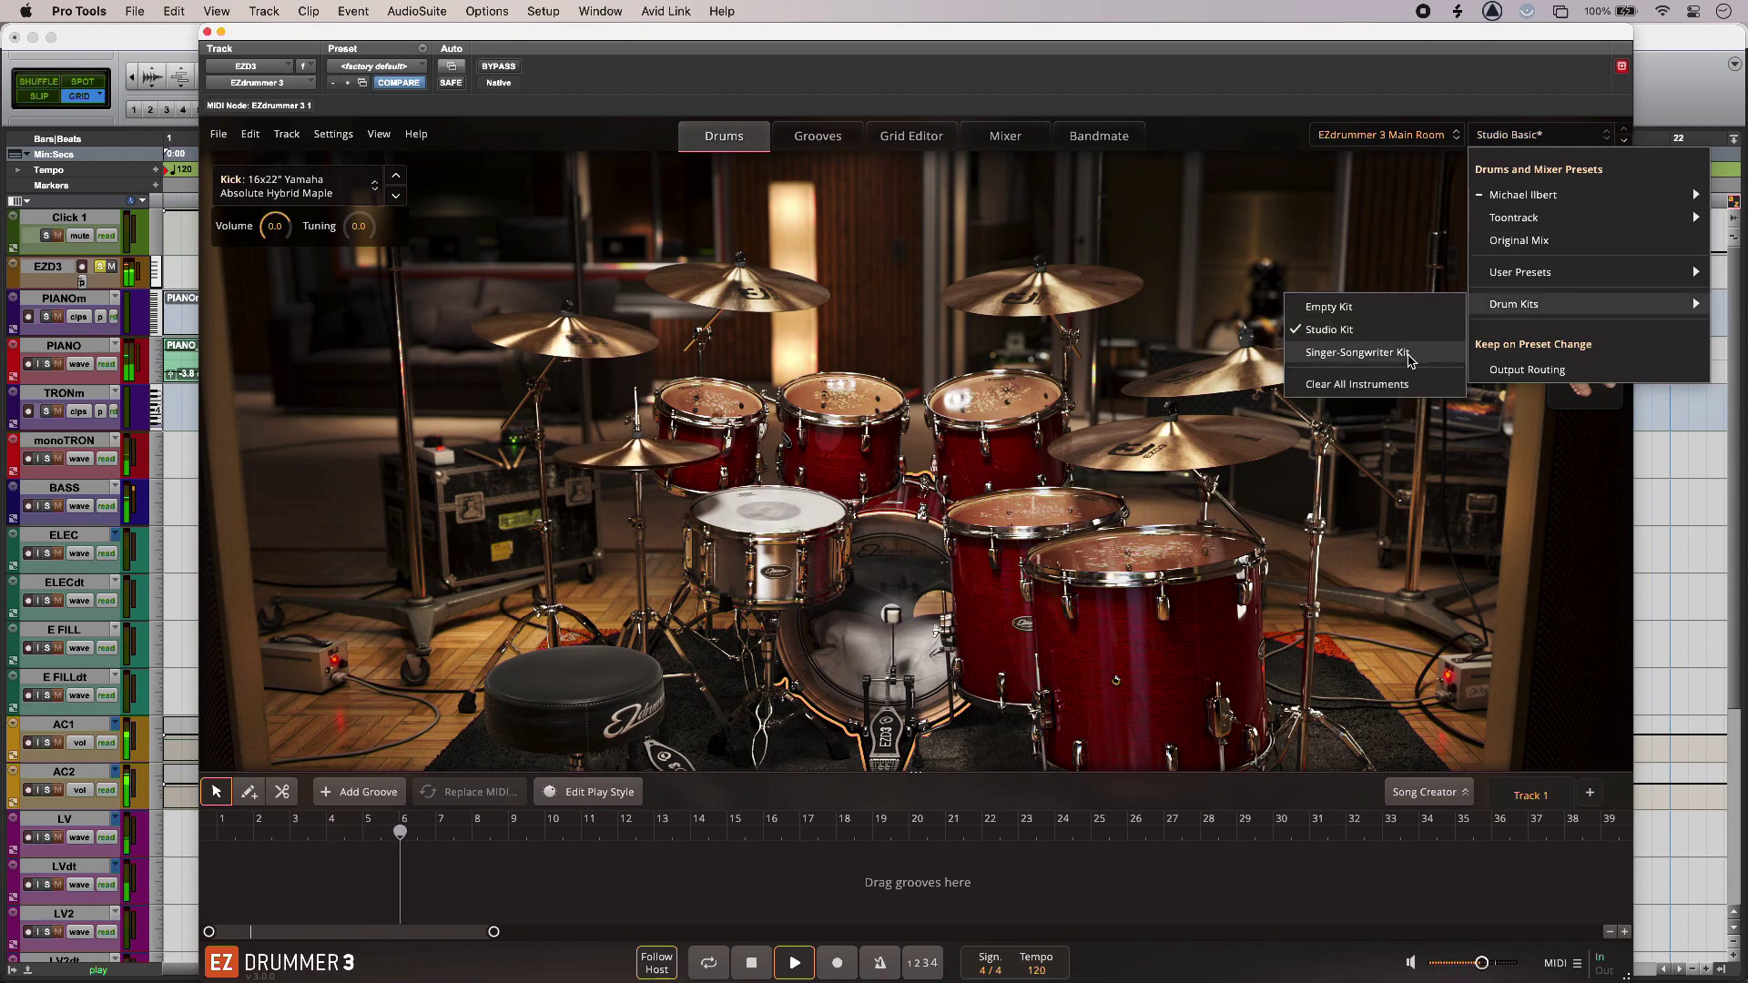
left_click(1411, 355)
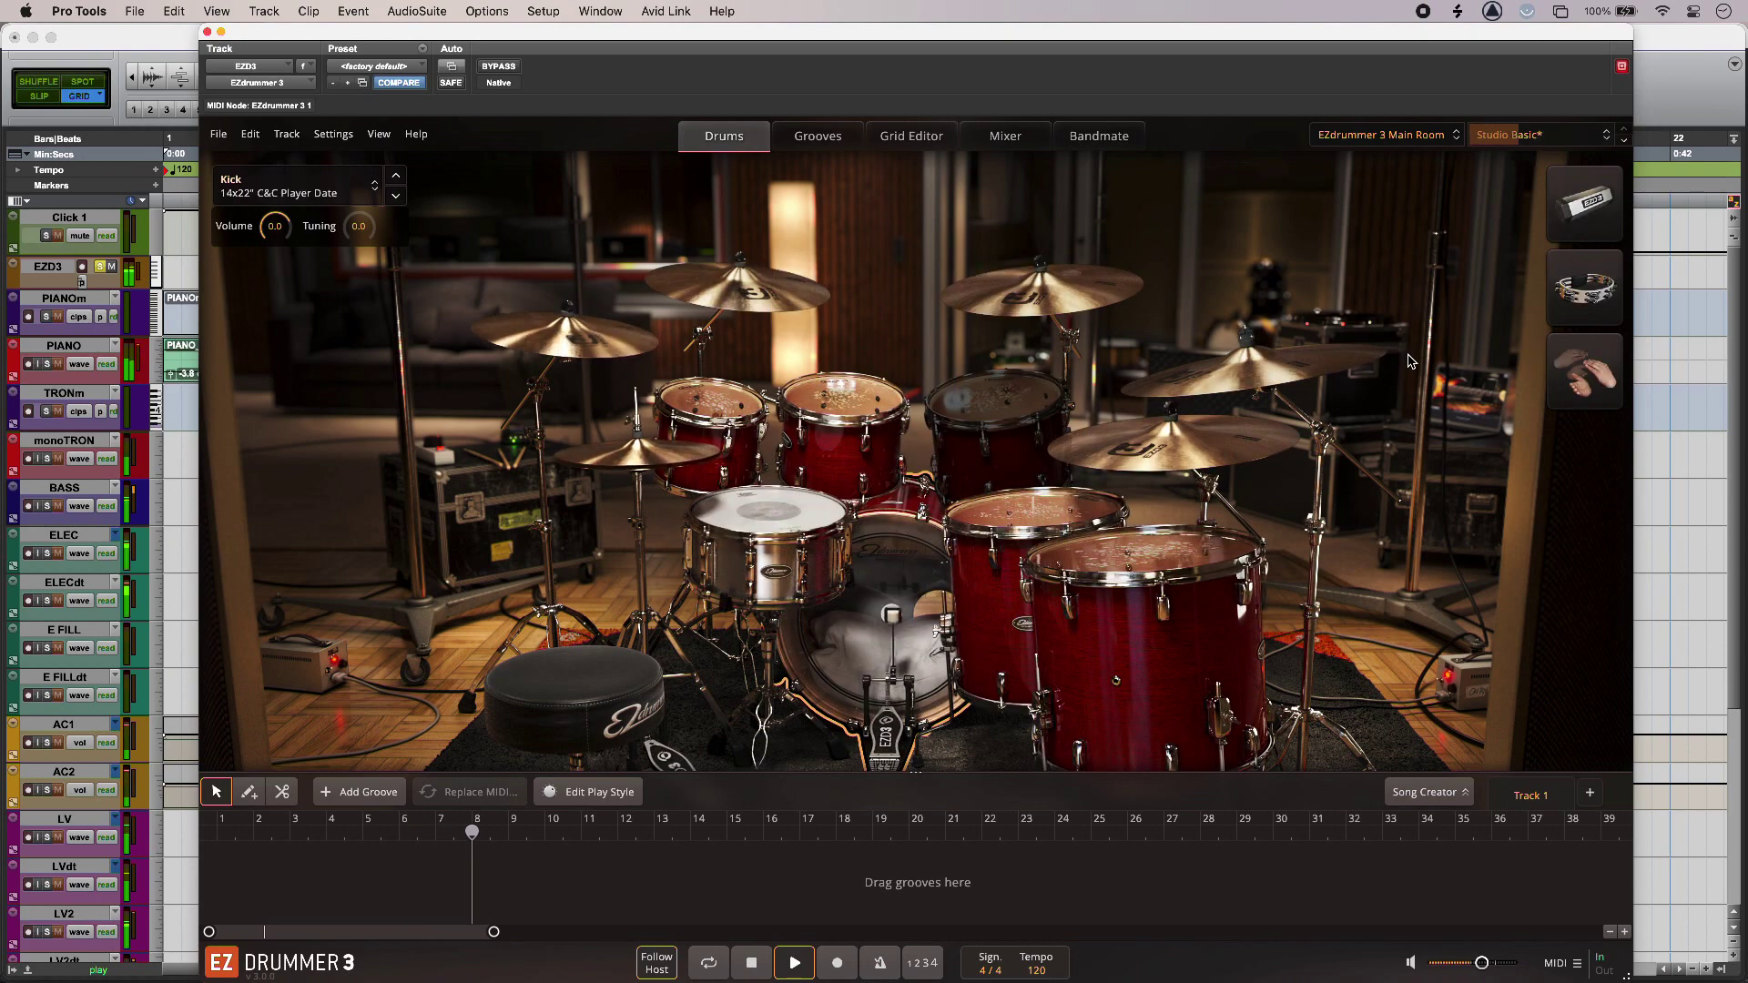
left_click(1442, 137)
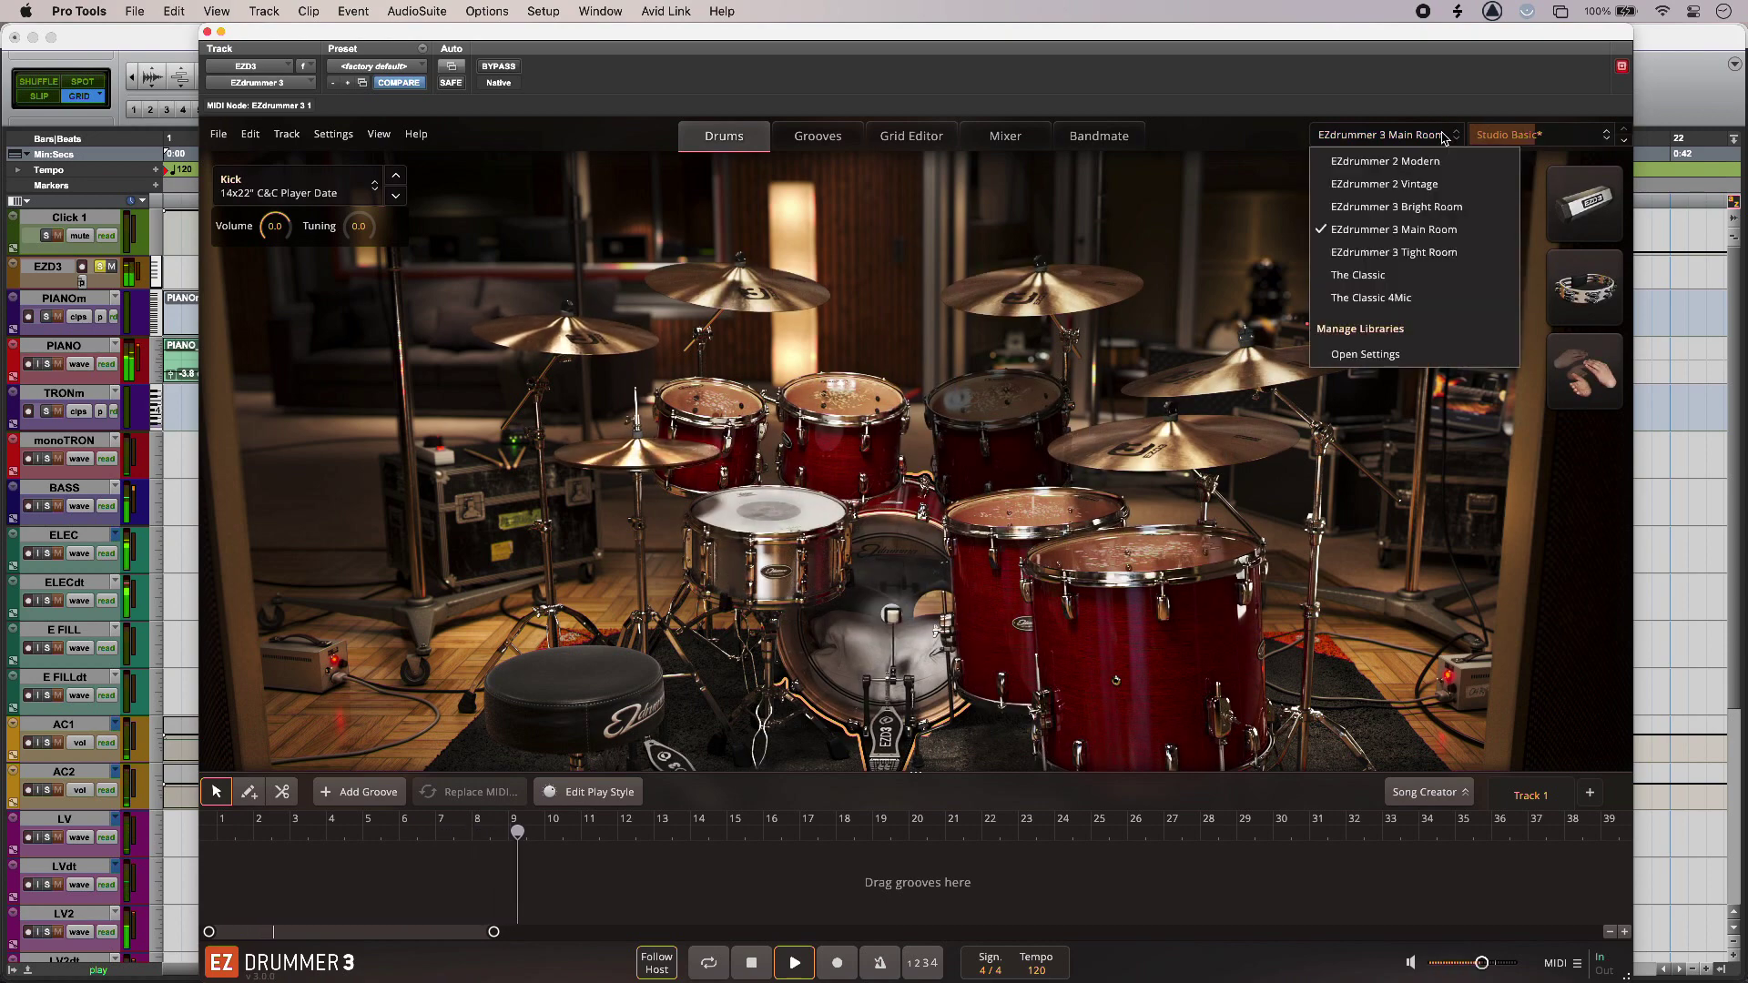
Switch the room to EZdrummer 3 Bright Room and load the Vintage Rock Kit preset.
left_click(1441, 208)
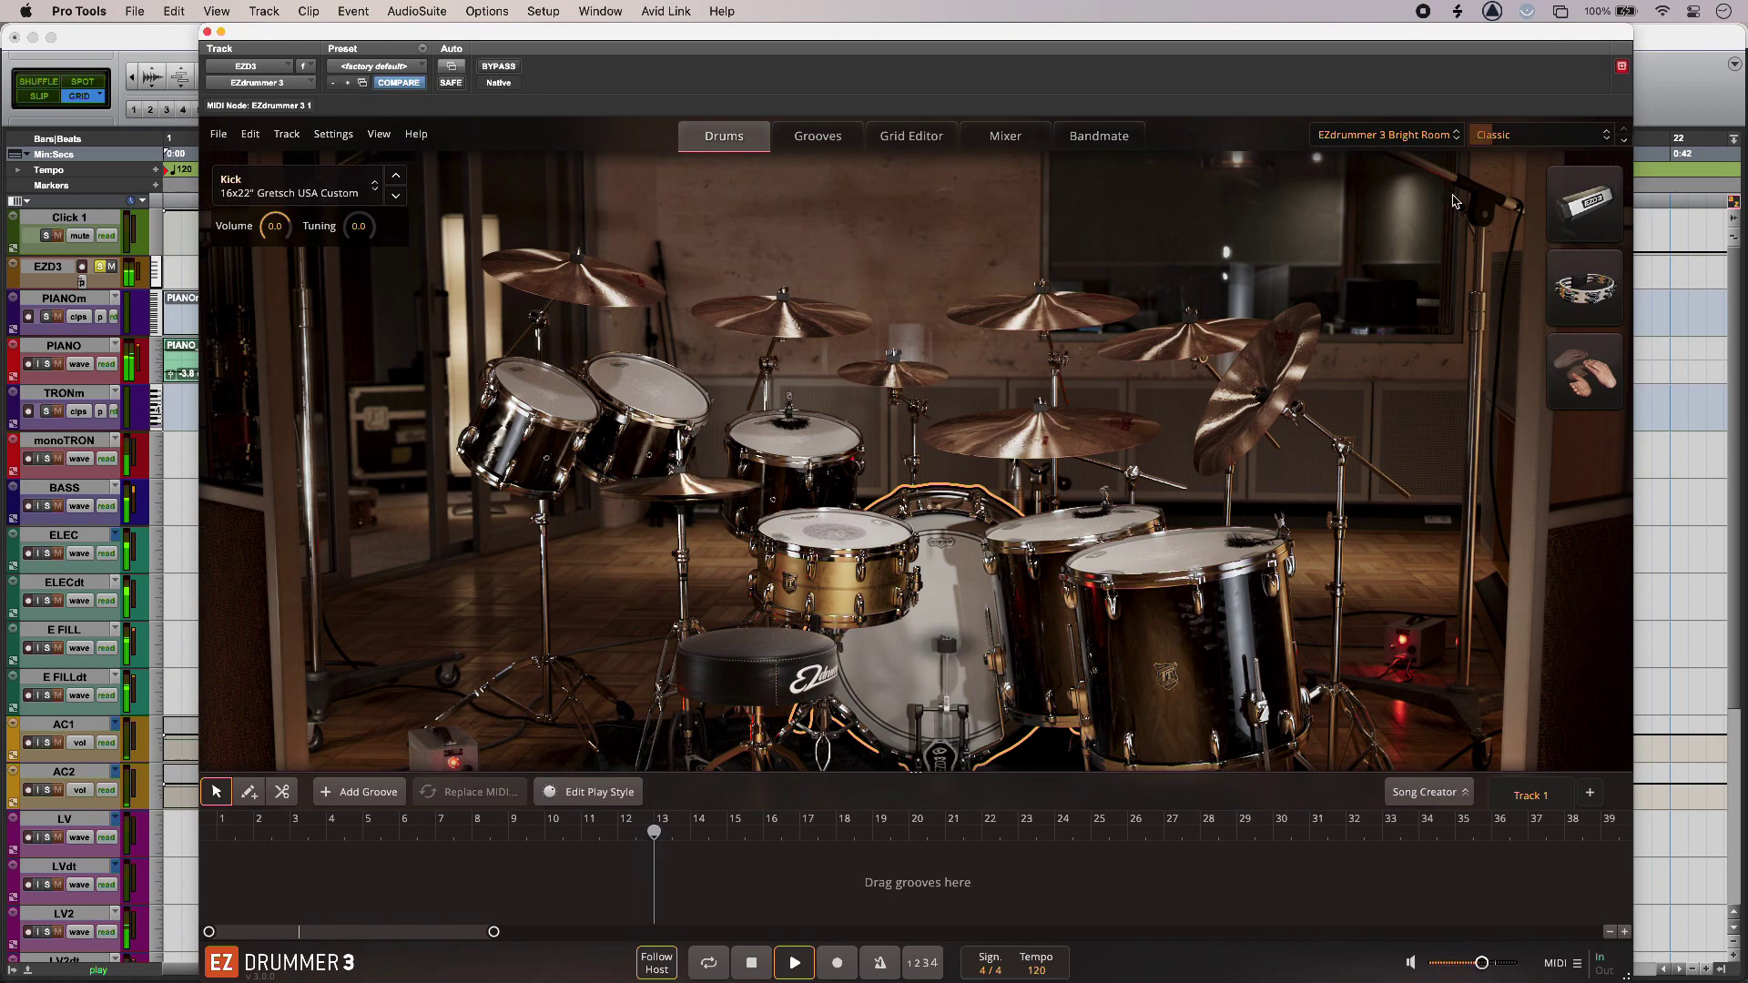
left_click(1600, 138)
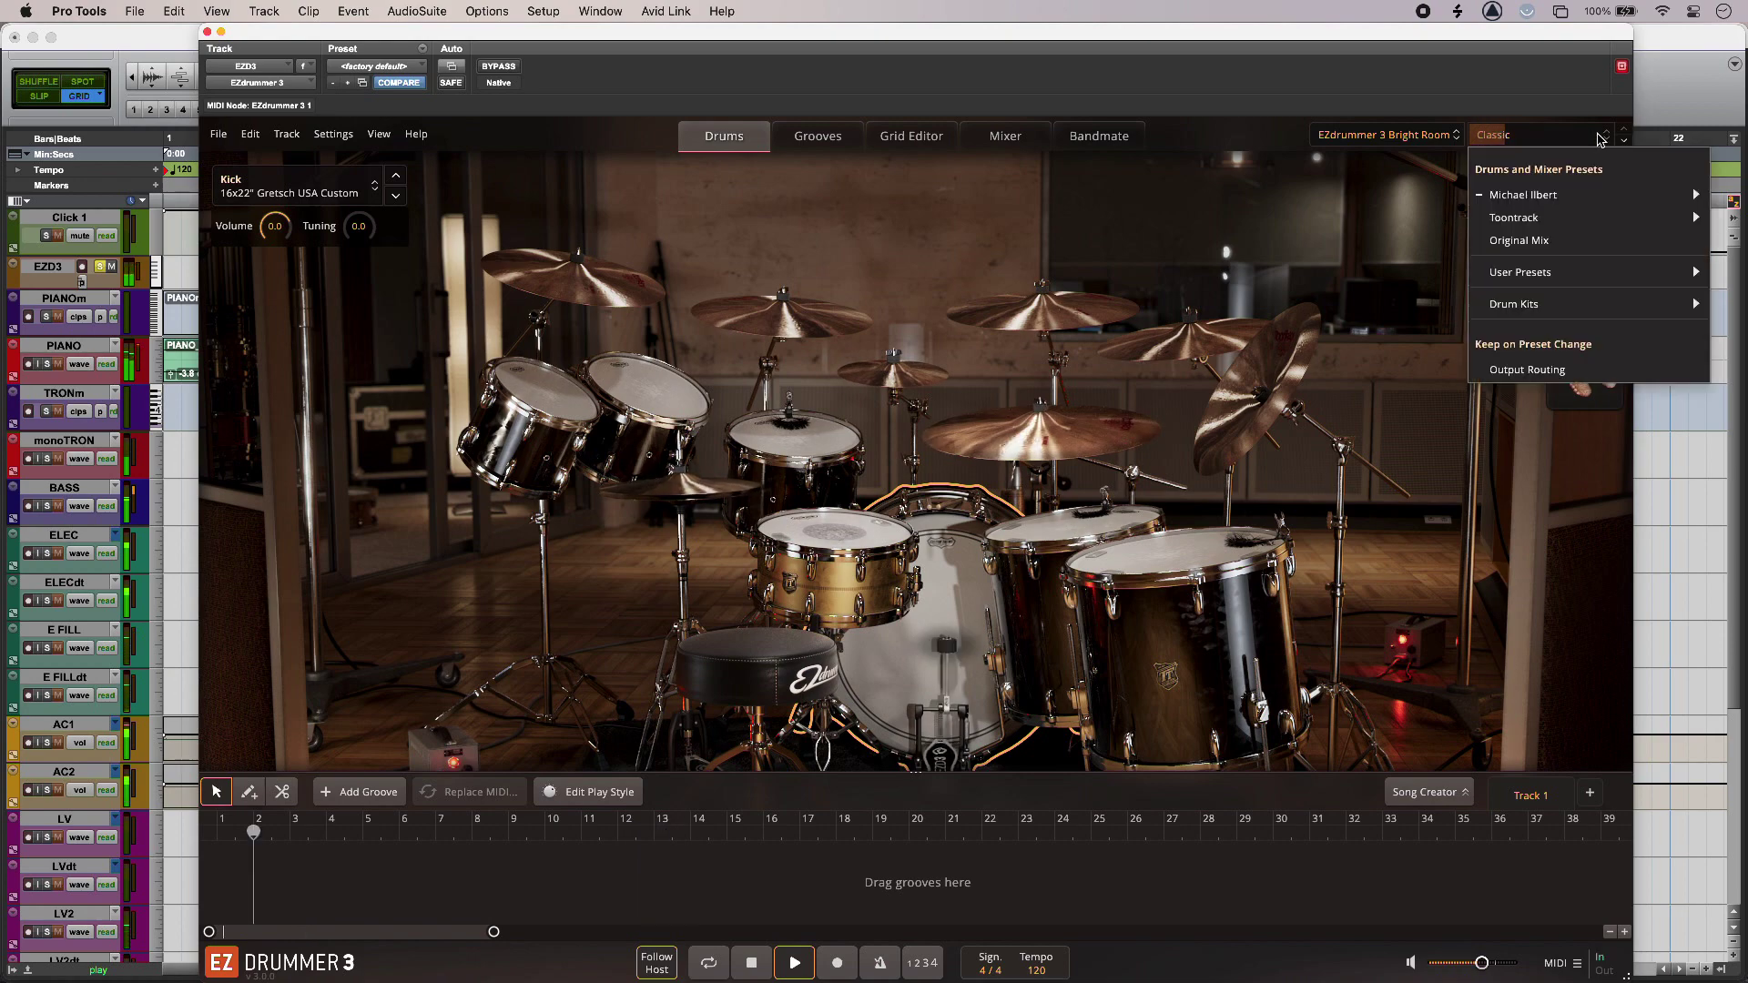
mouse_move(1529, 305)
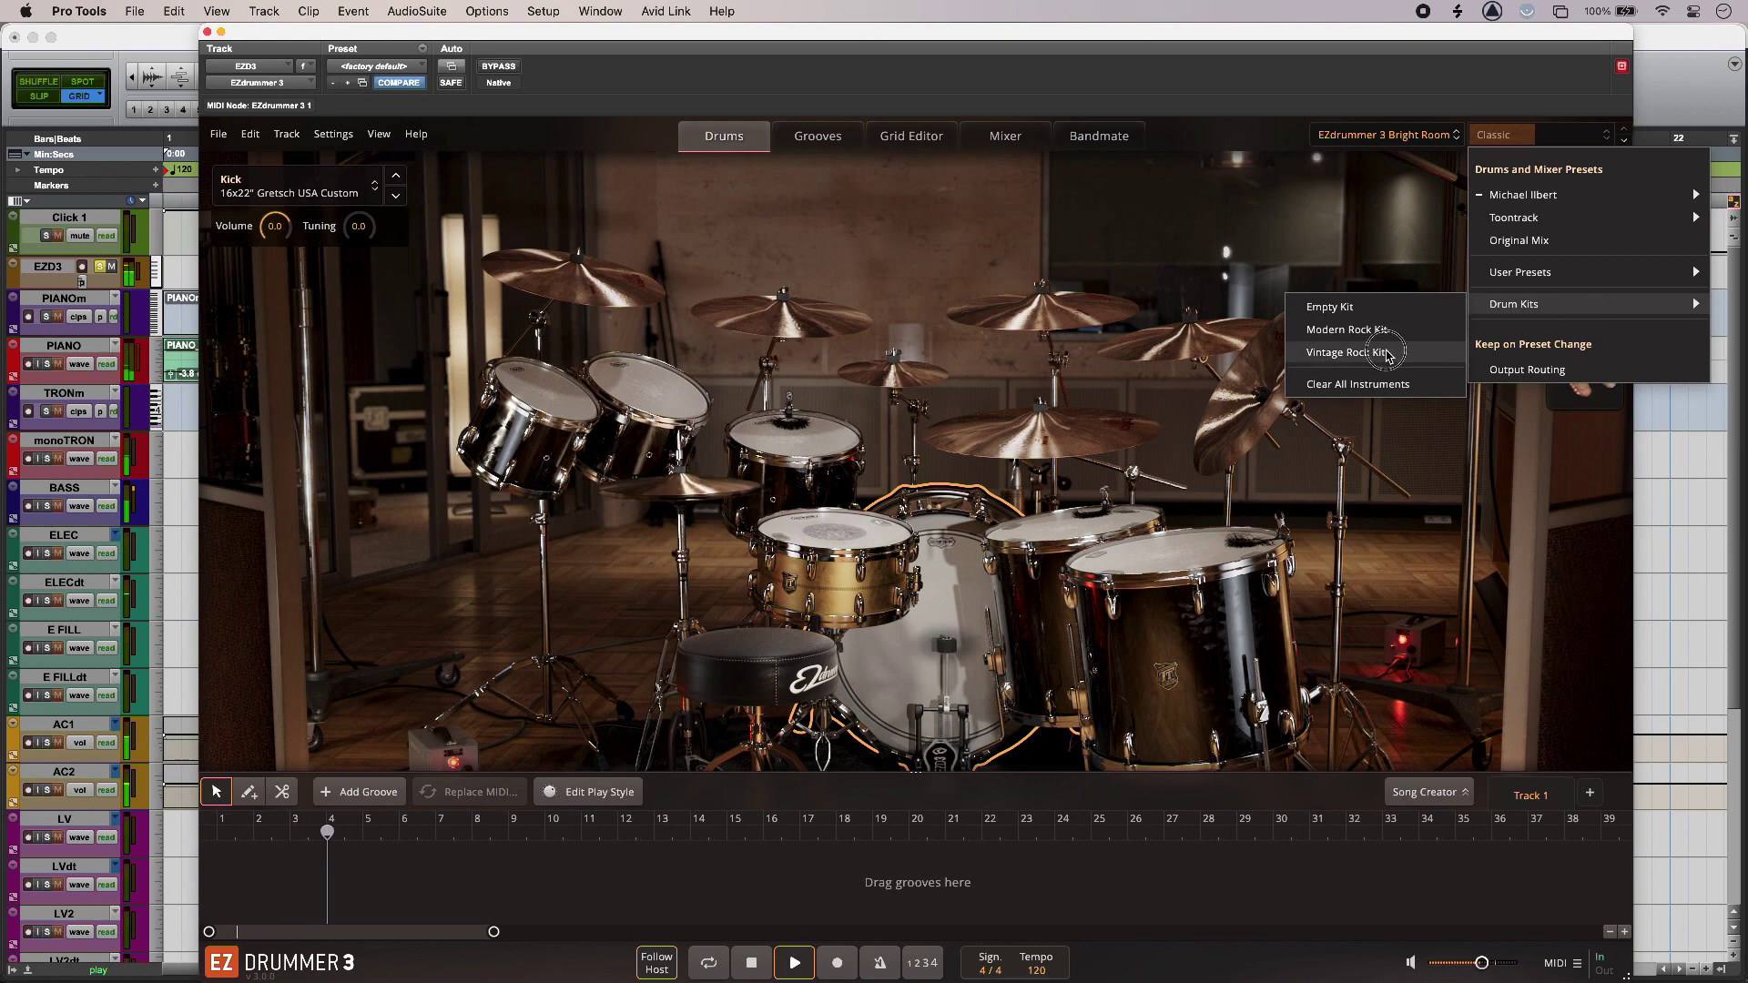
left_click(1386, 354)
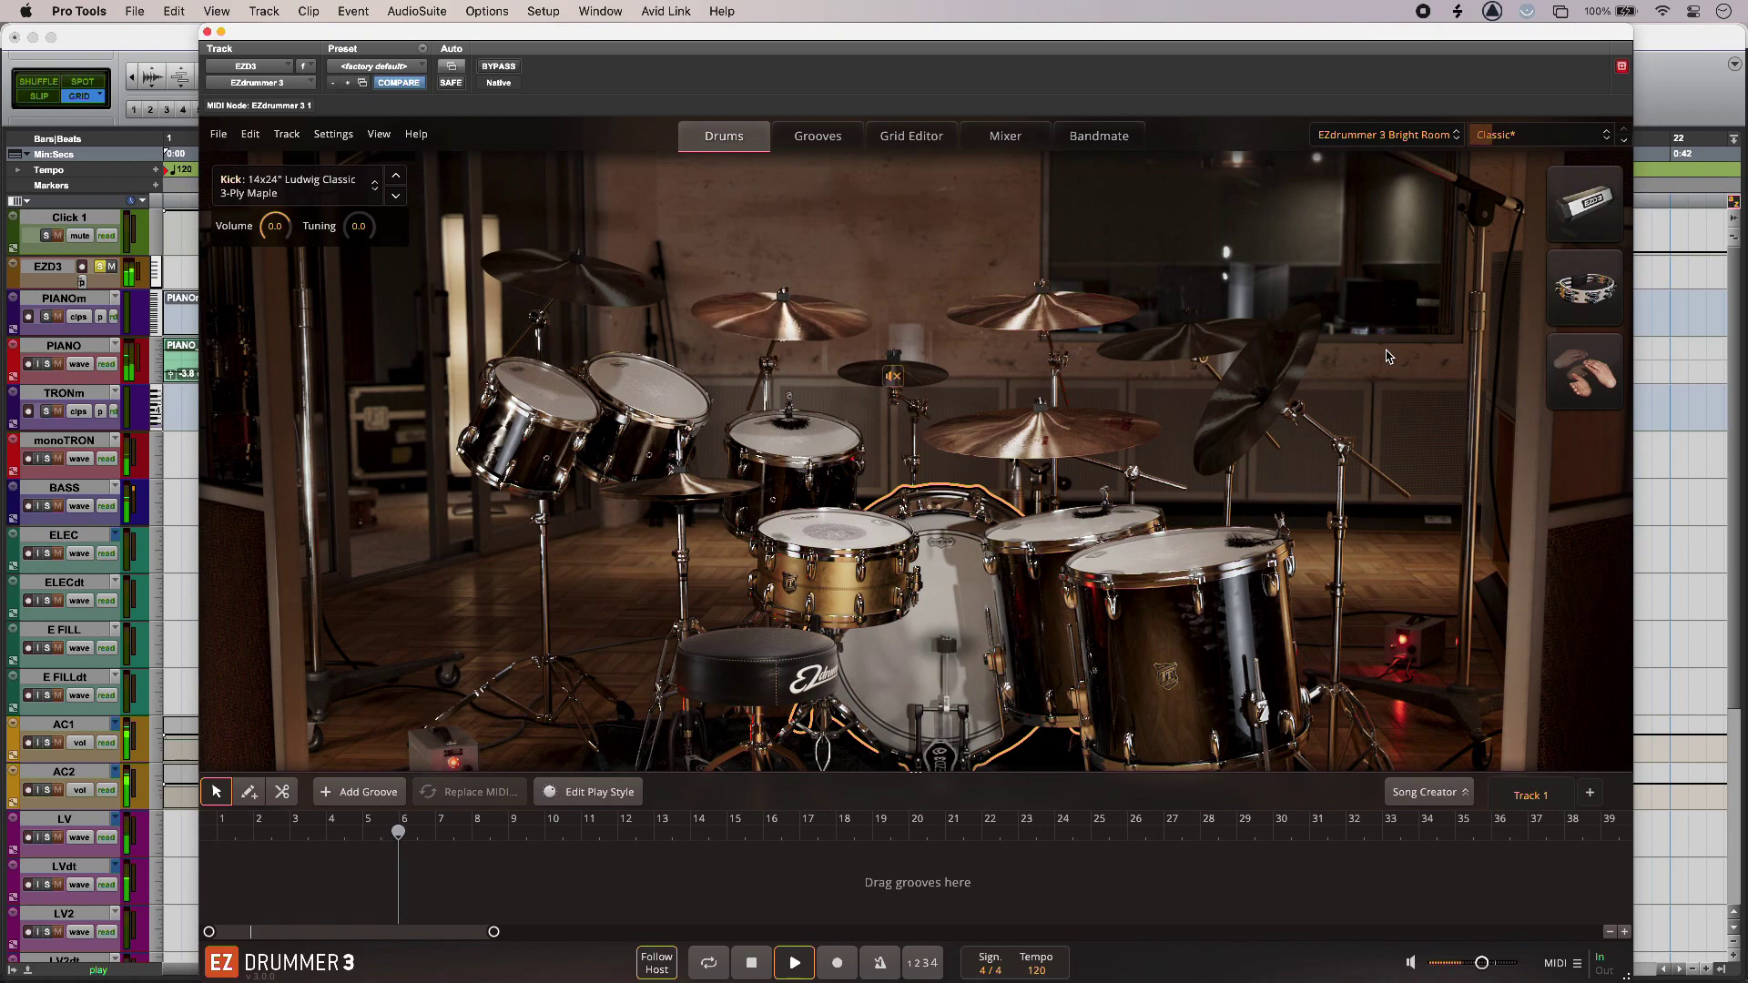
left_click(1427, 137)
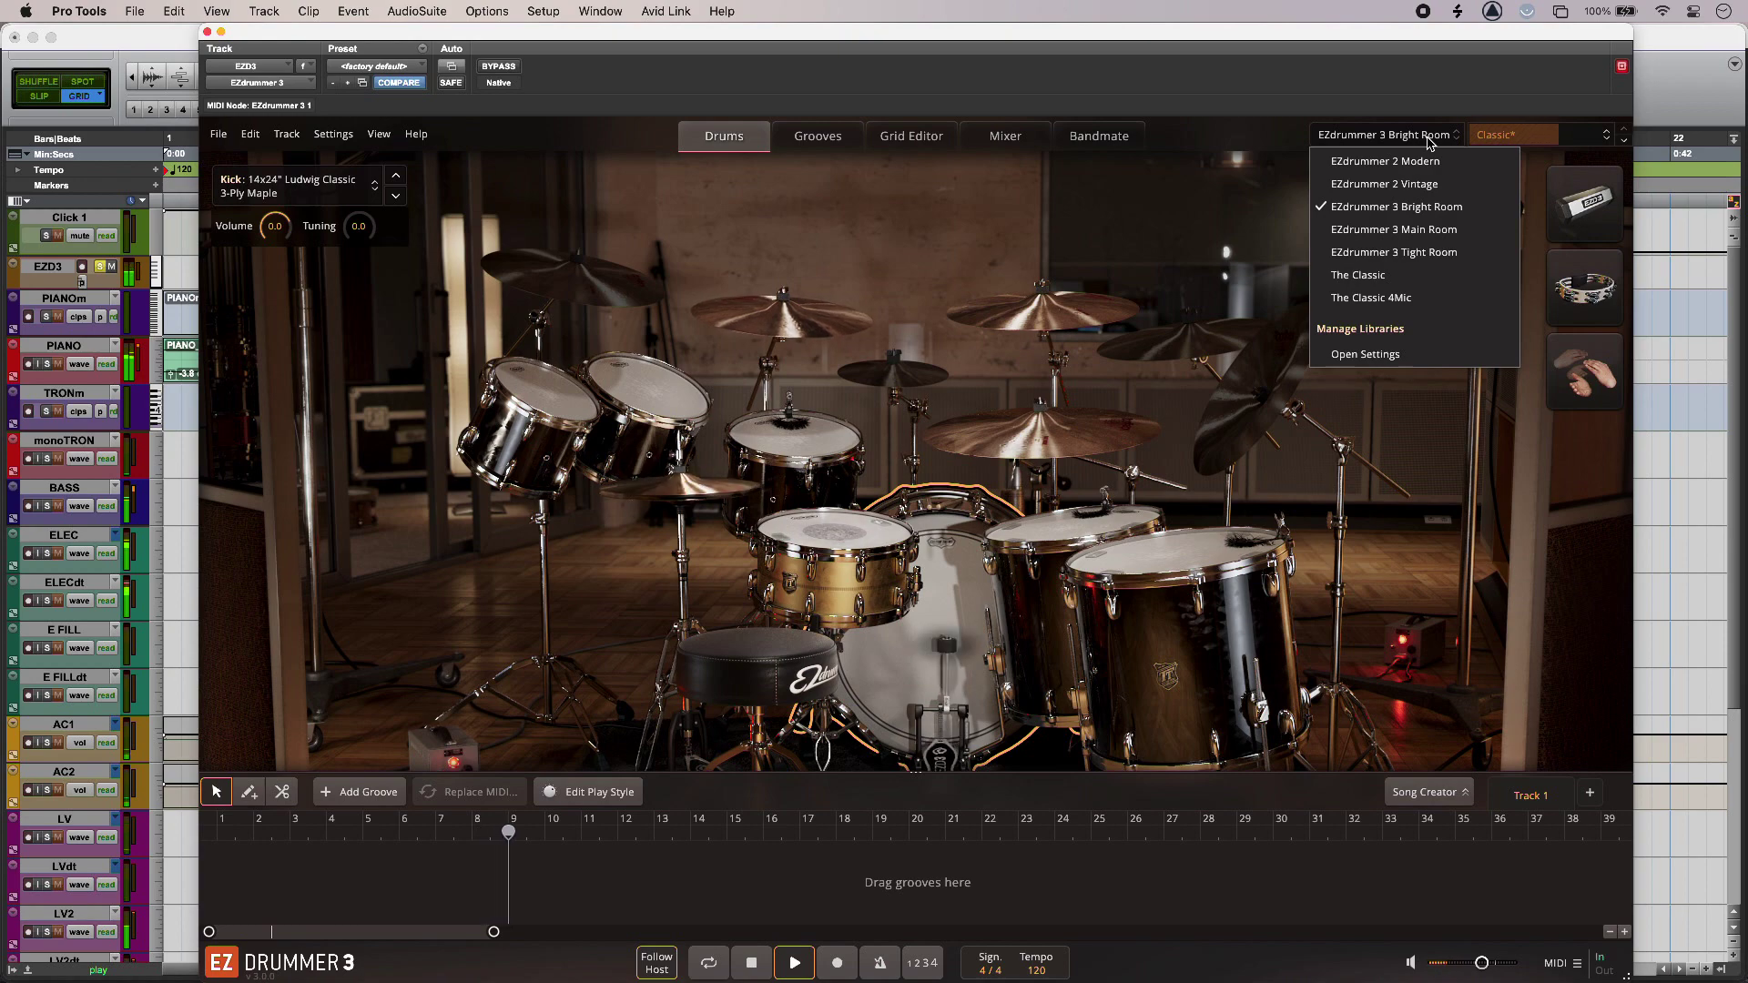
left_click(1429, 254)
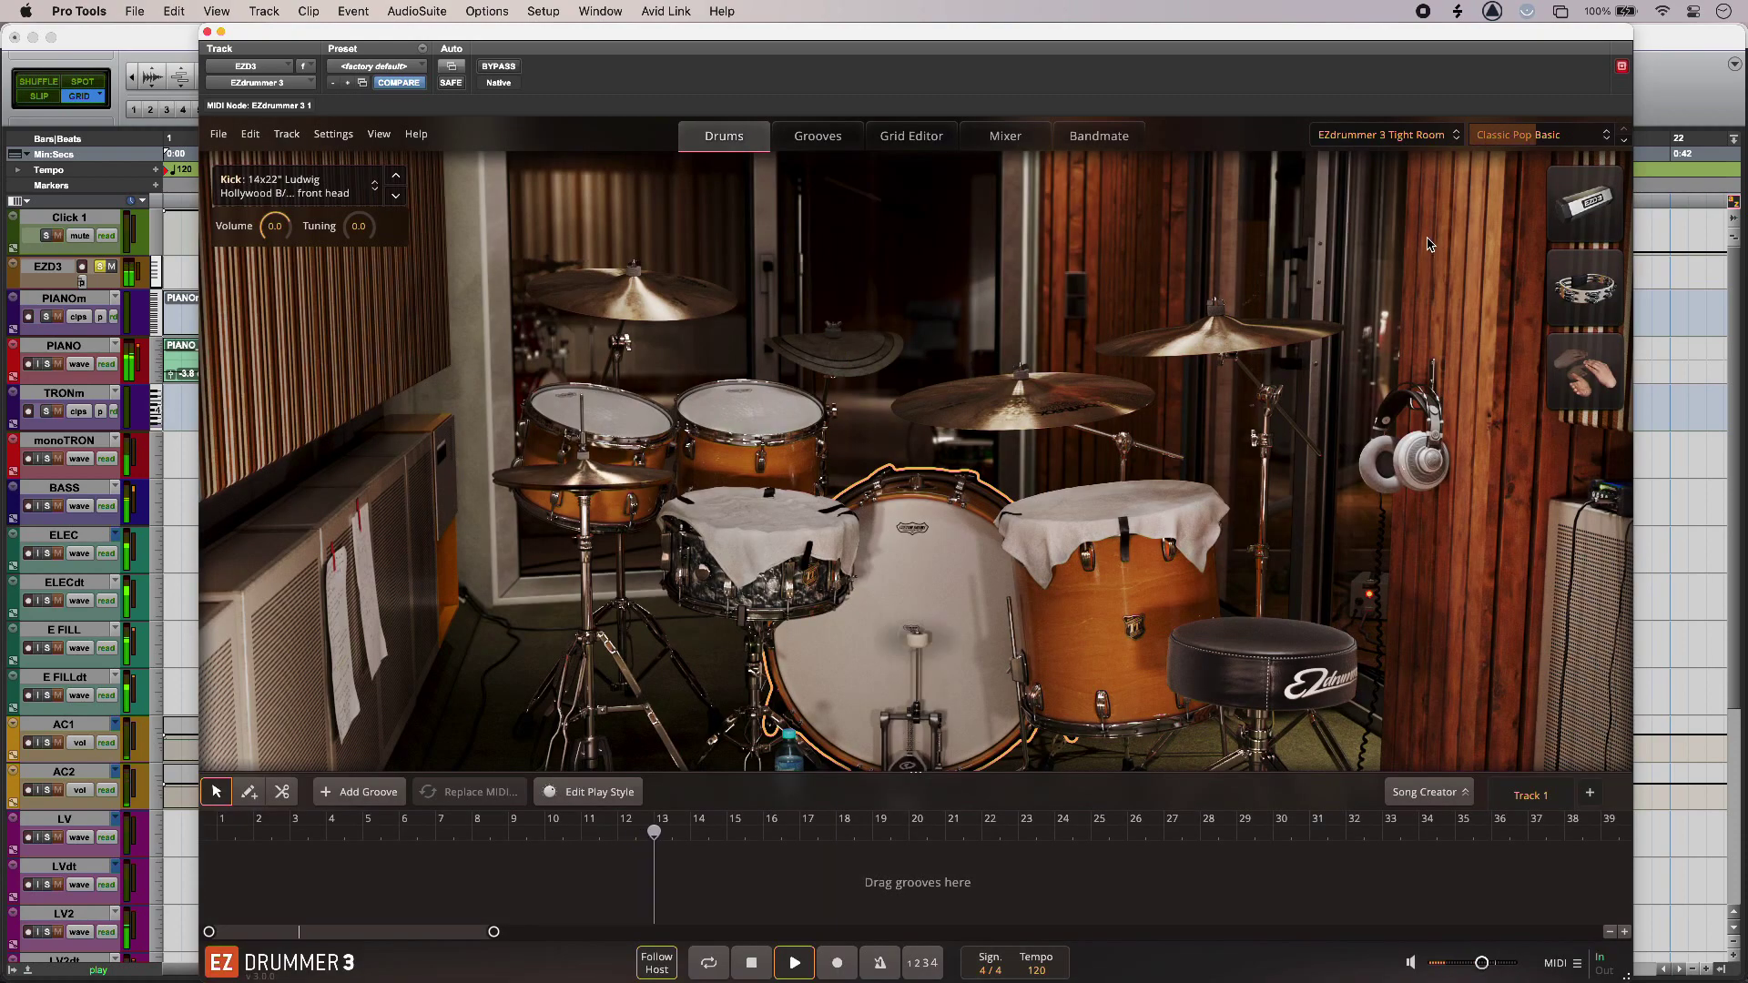
left_click(1596, 137)
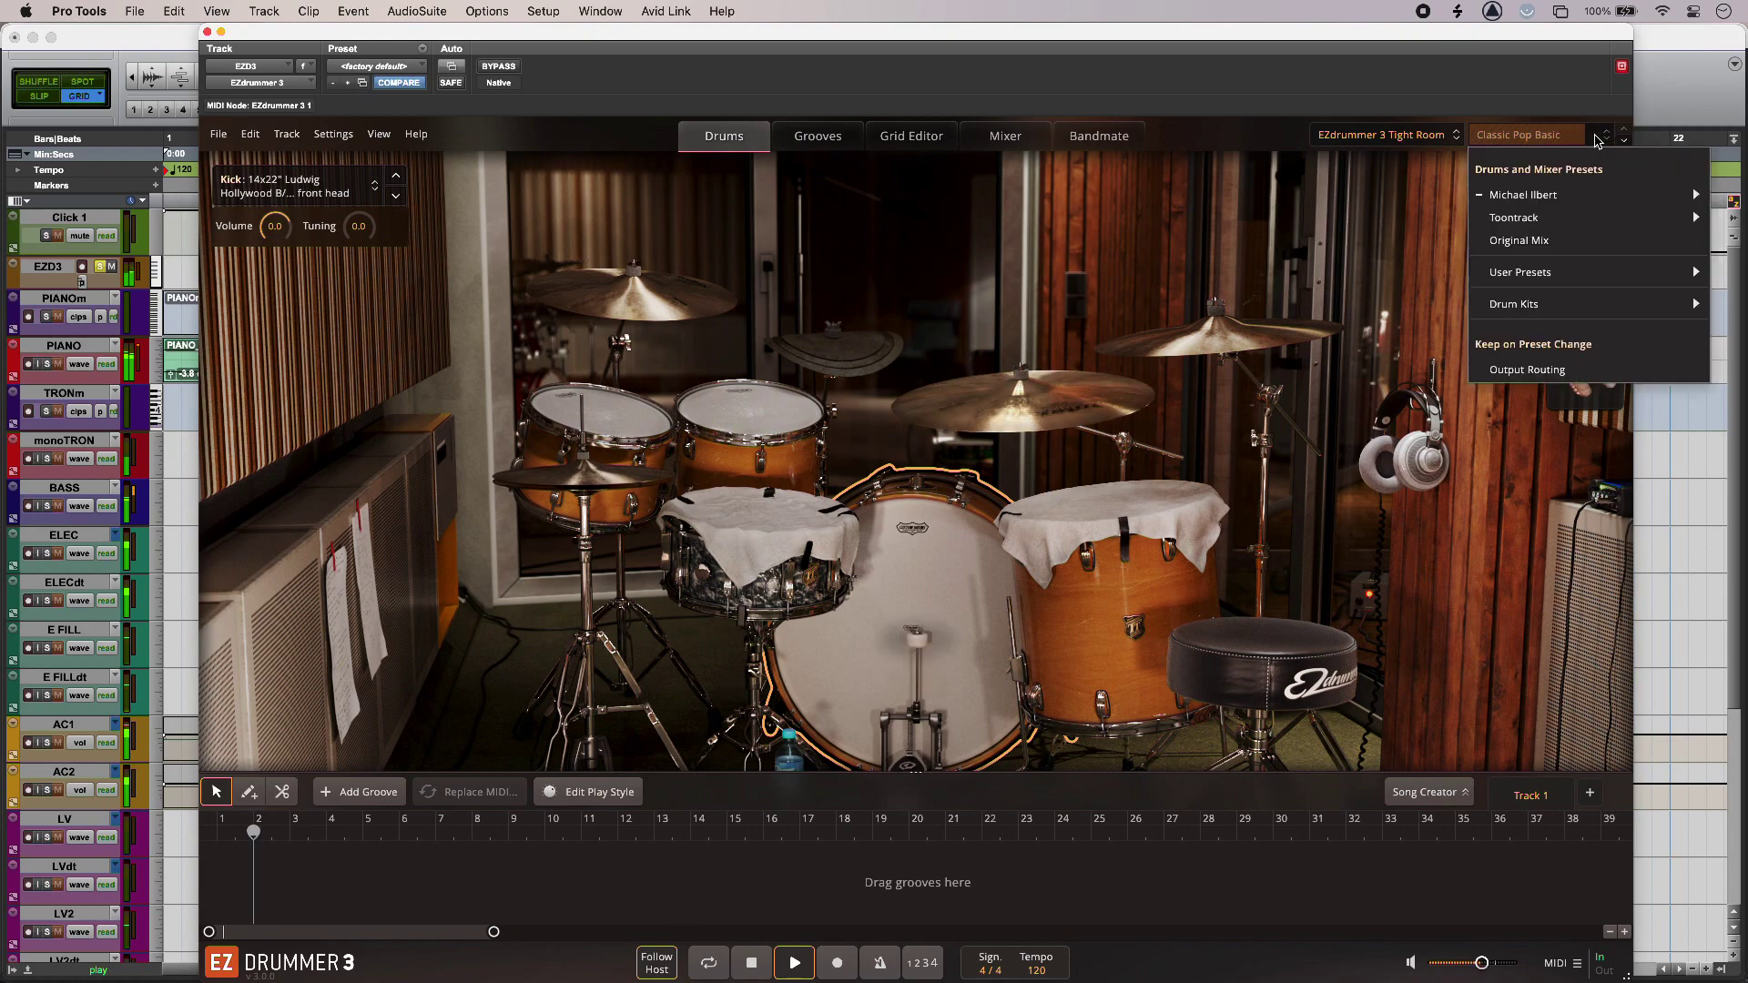
mouse_move(1568, 306)
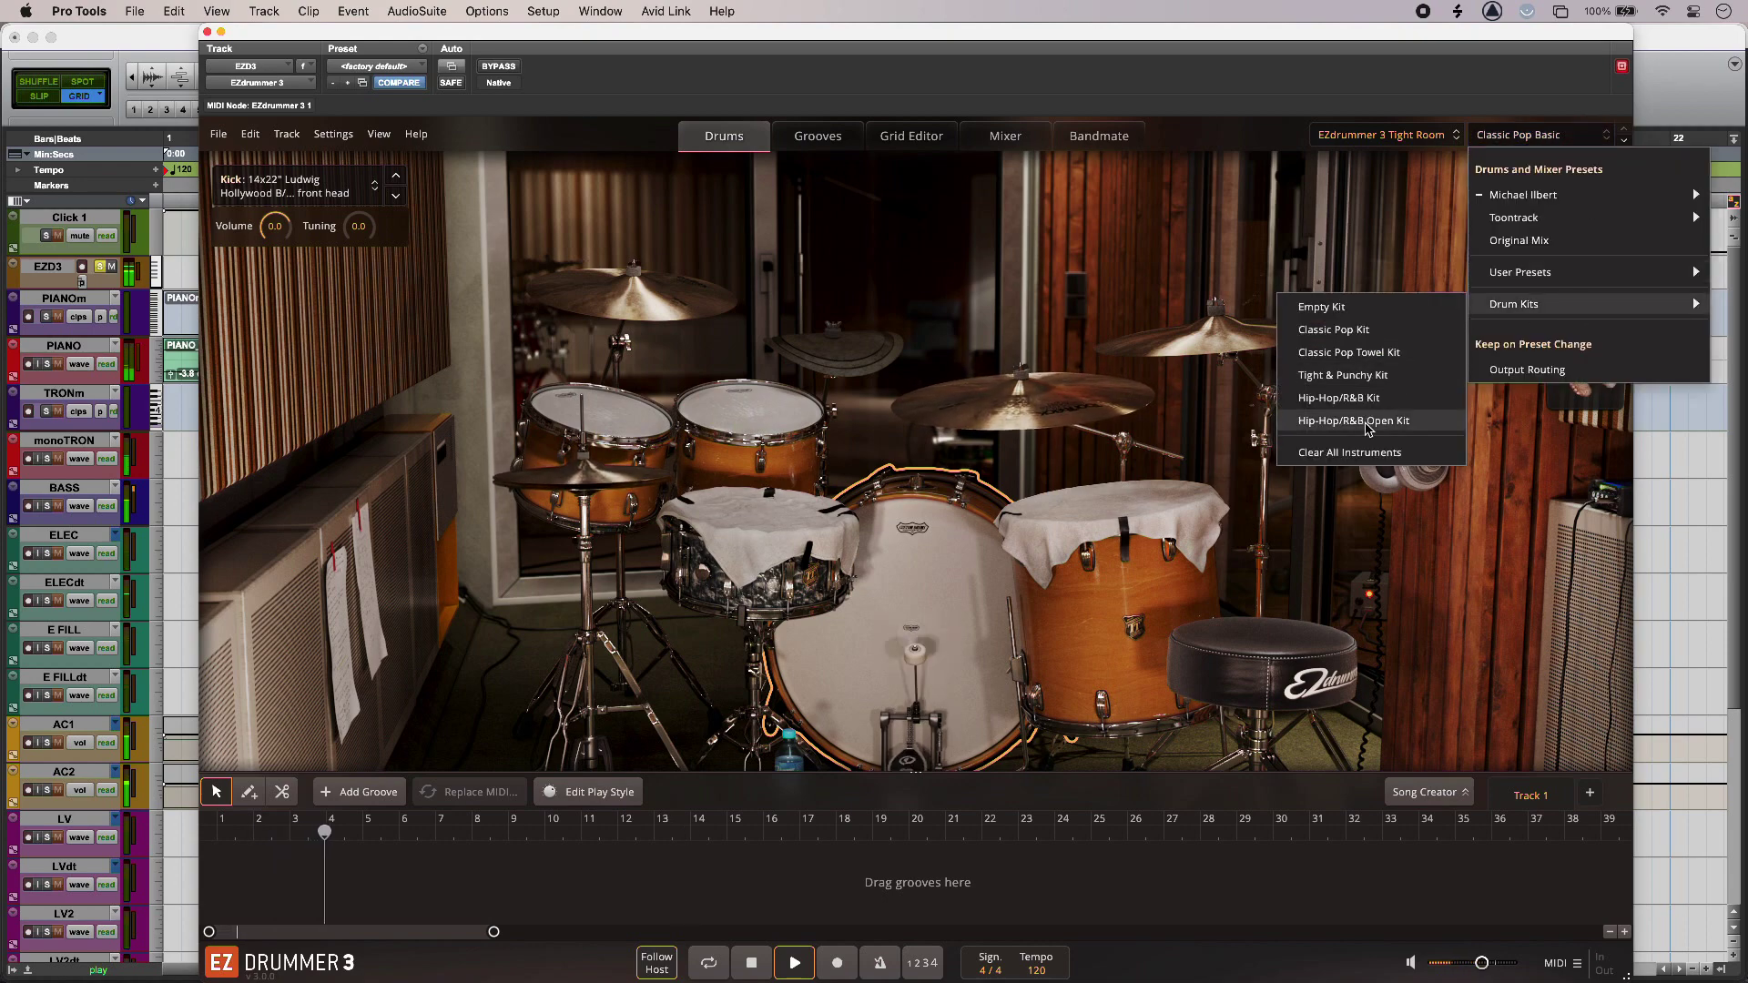
left_click(1354, 421)
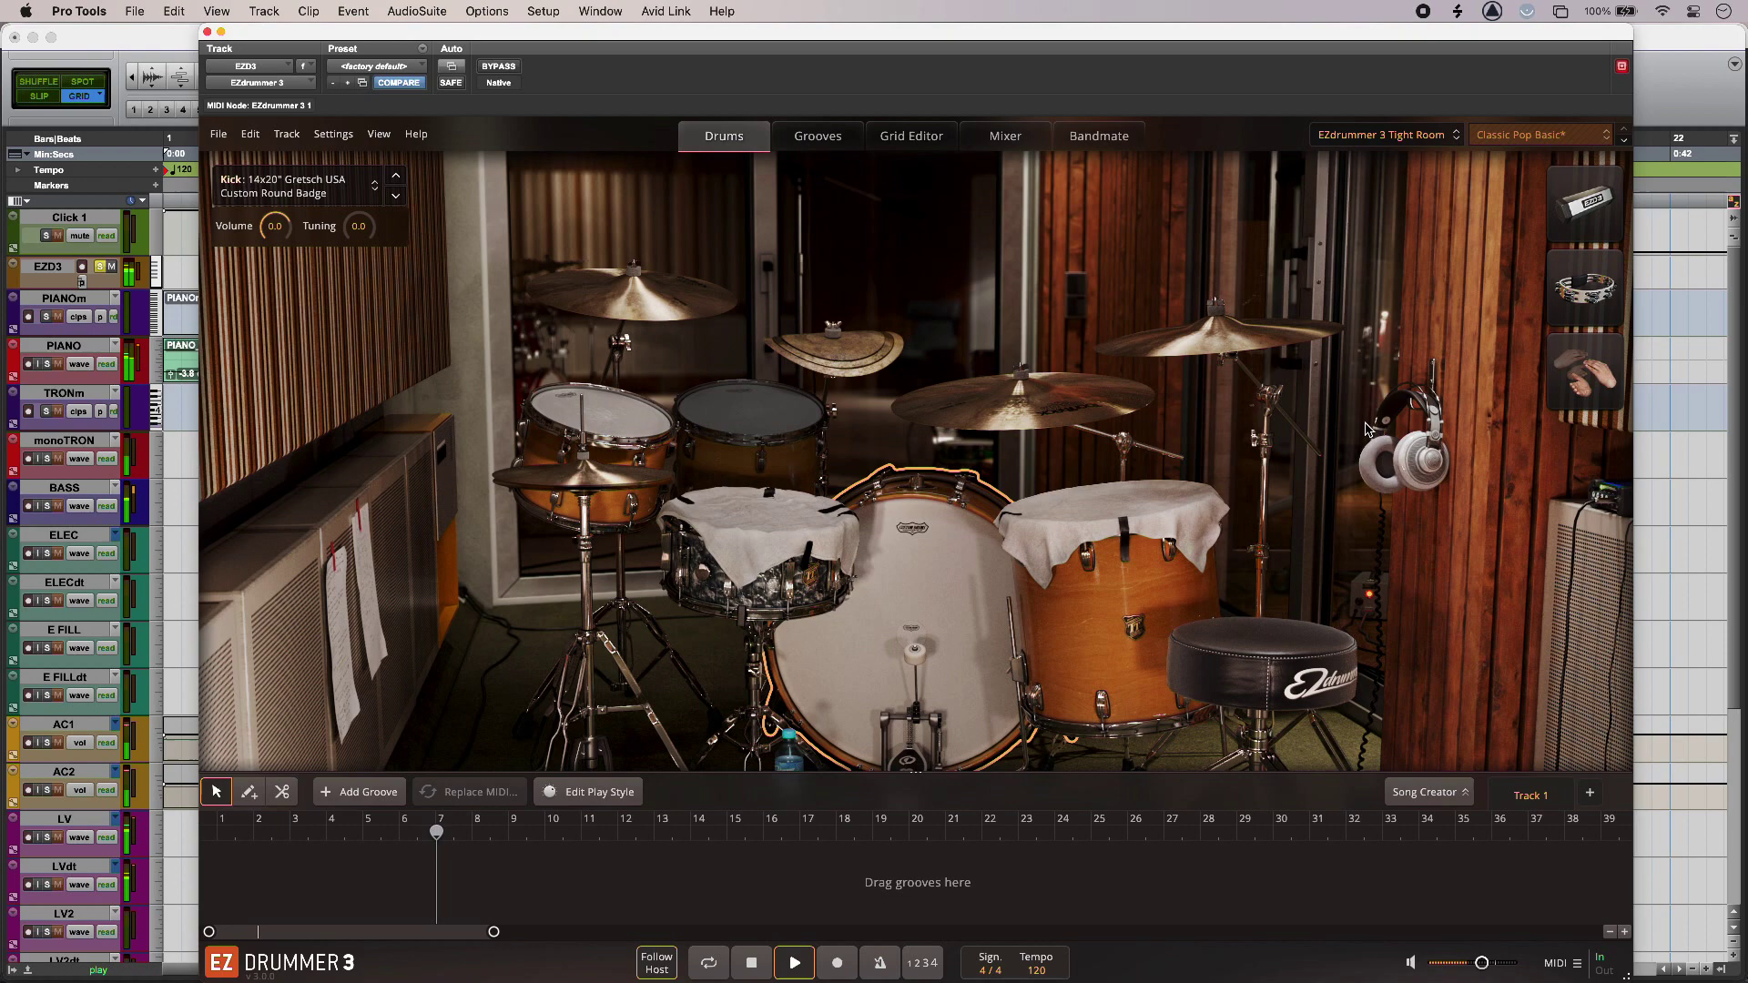
key("space")
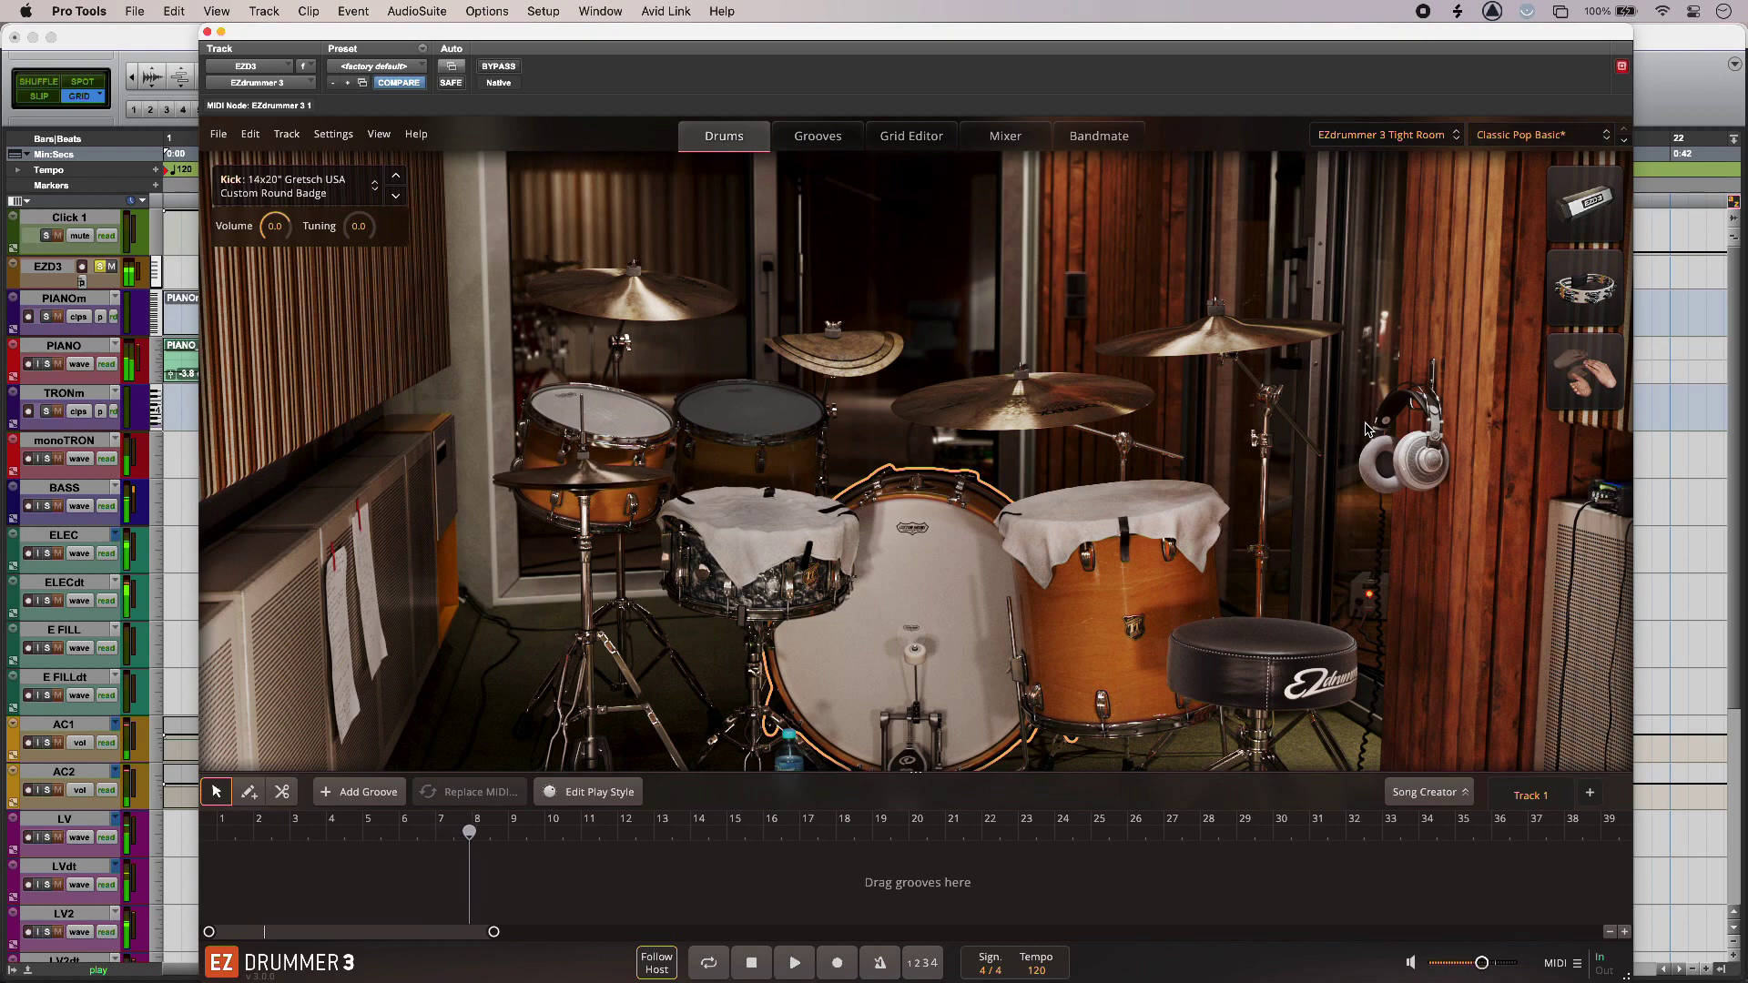
left_click(1420, 137)
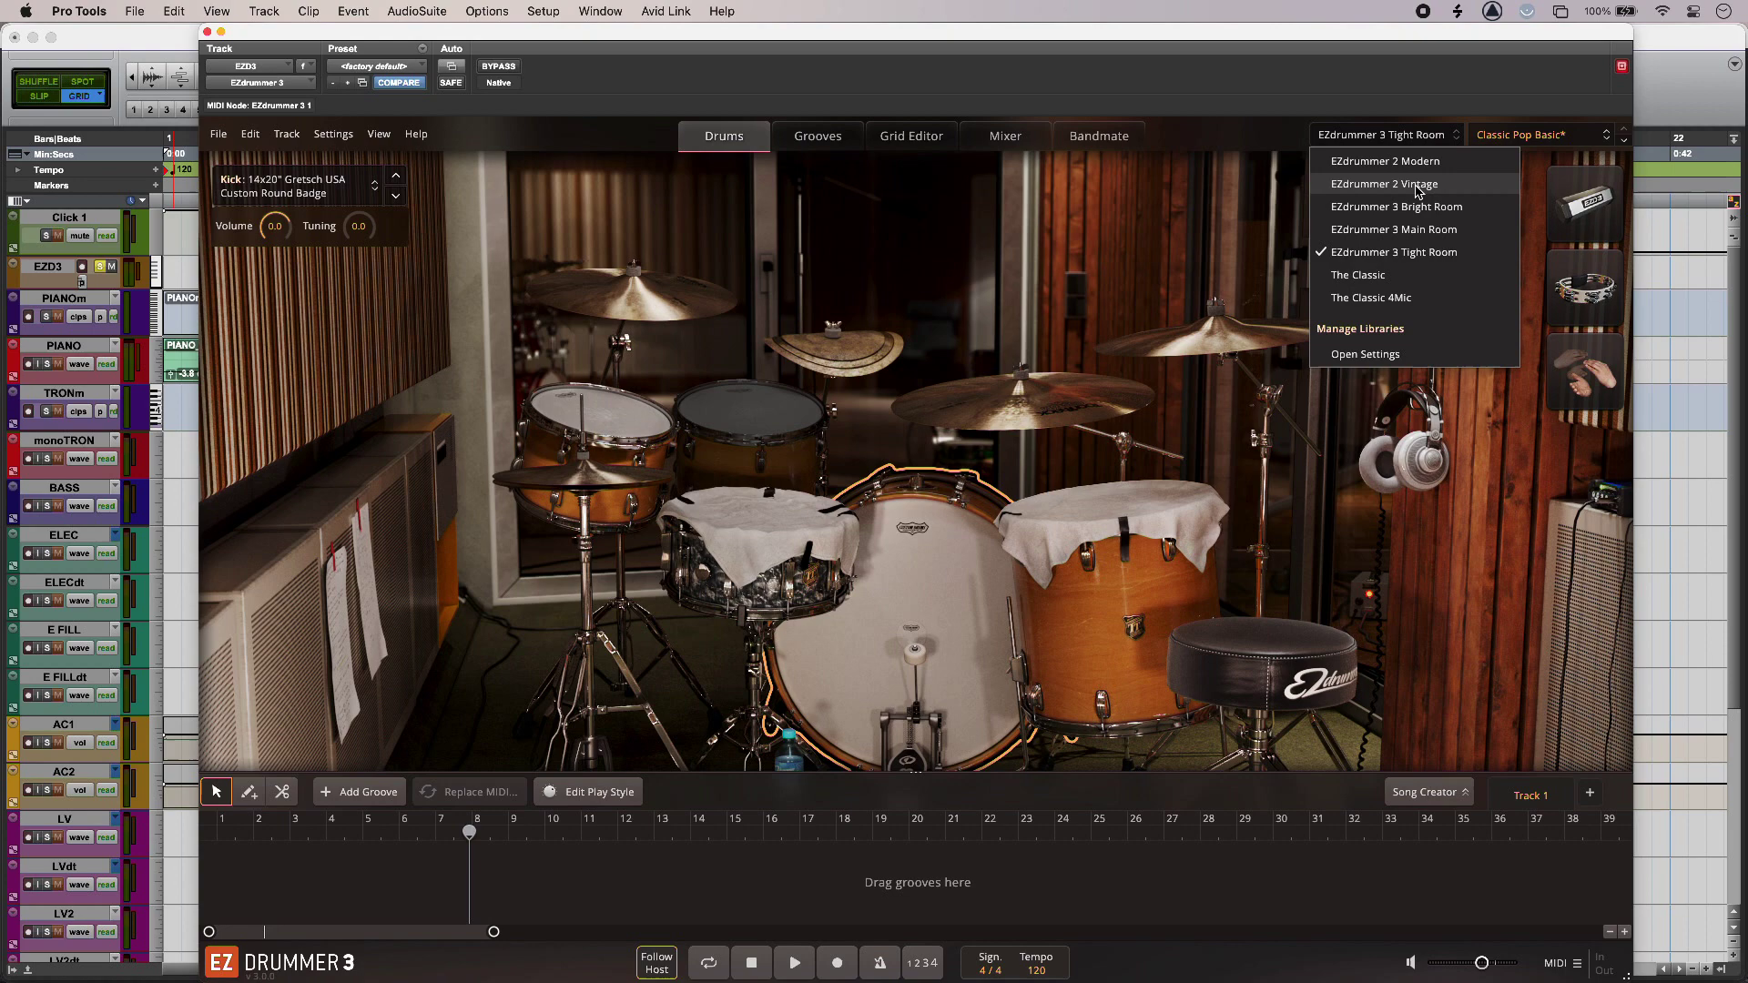
left_click(1288, 209)
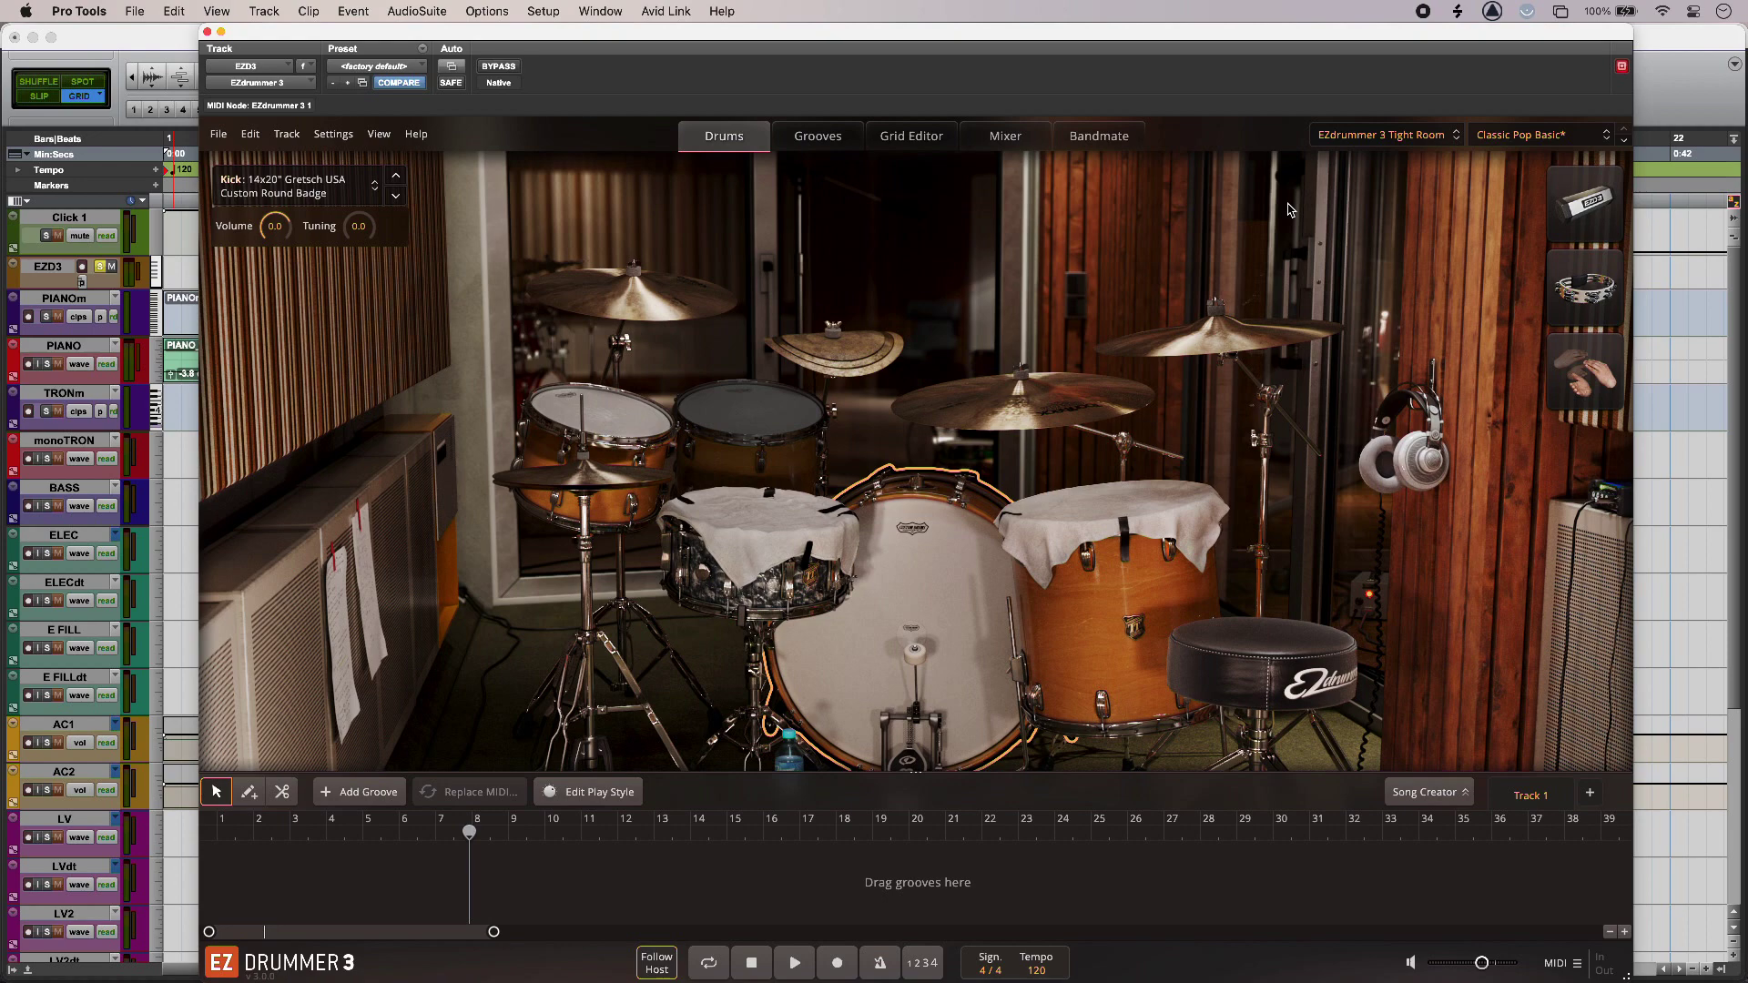
Filter the groove library's Genre column to Reggae, passing Pop/Rock/Country and Blues.
left_click(831, 142)
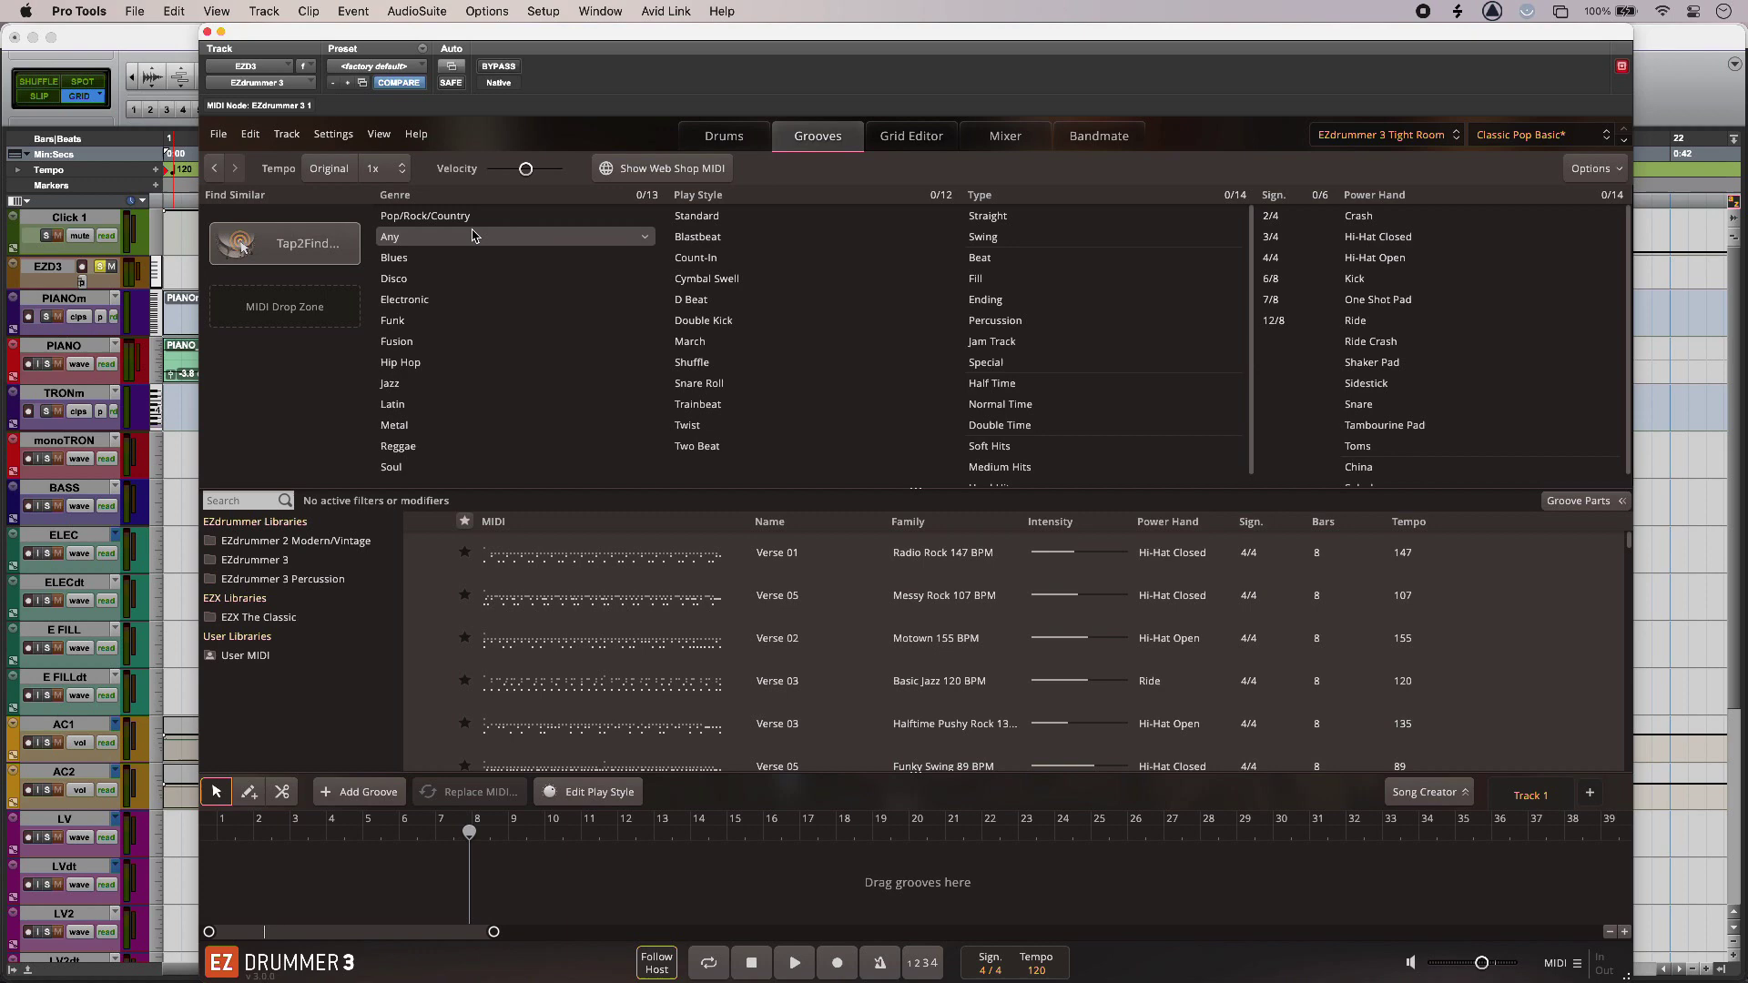
left_click(432, 218)
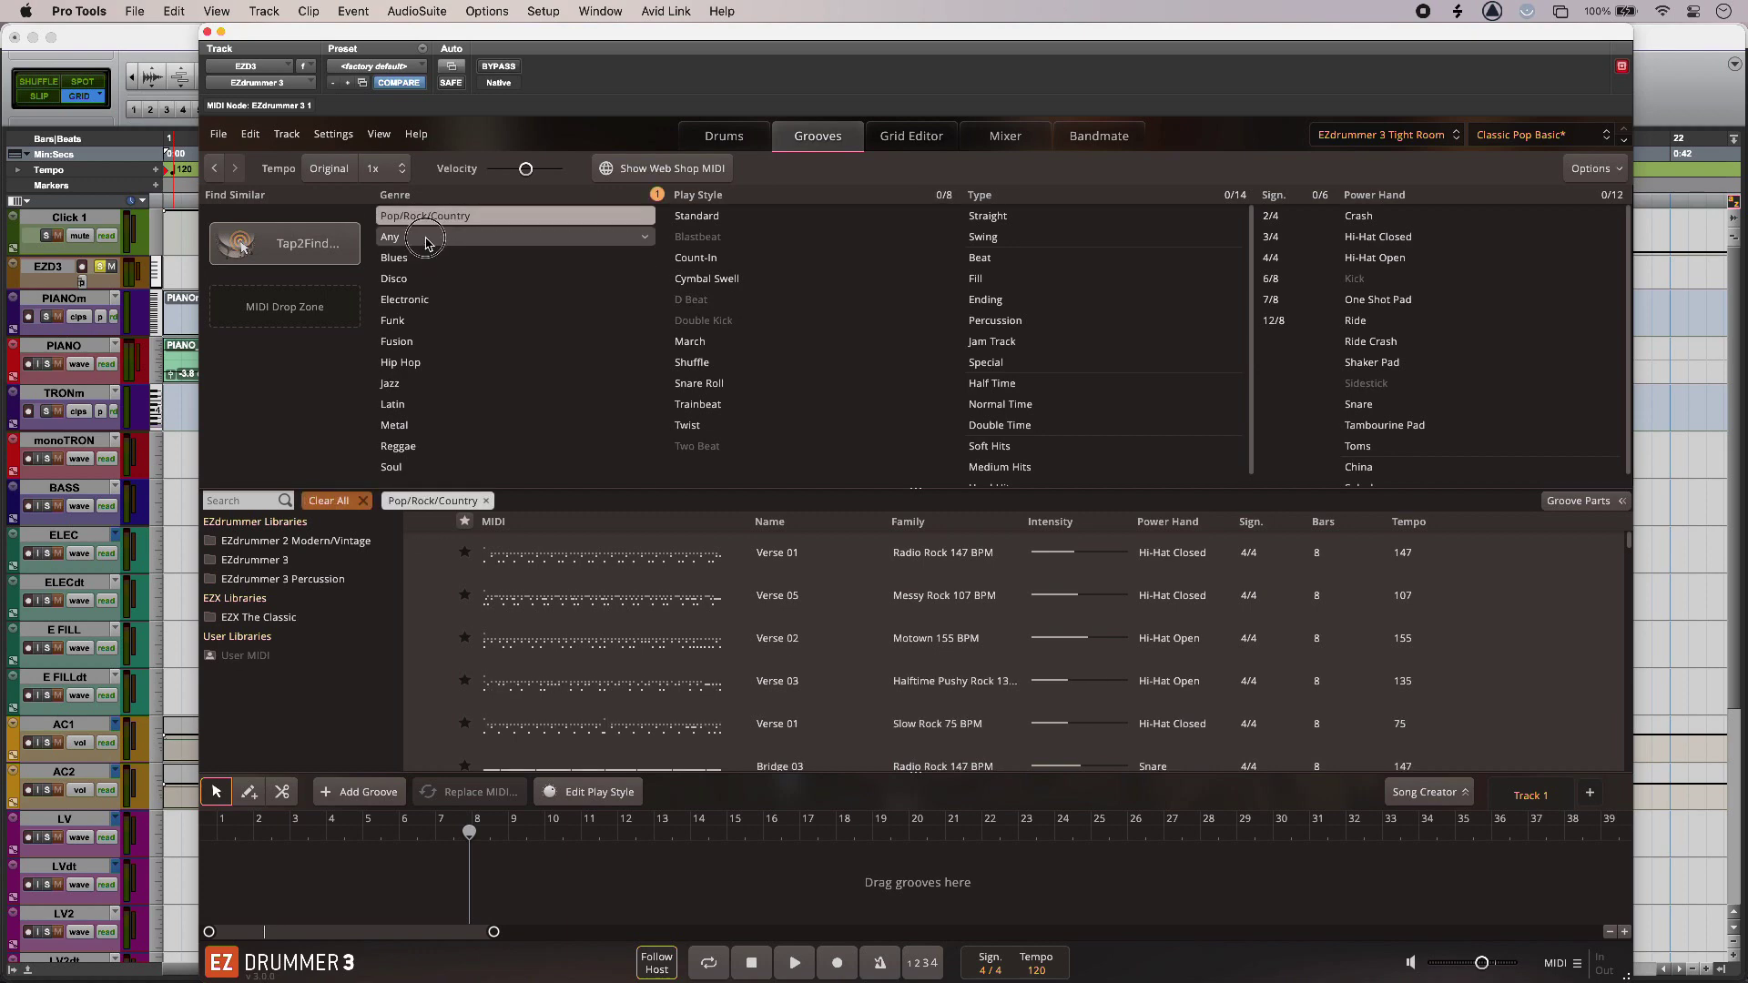
left_click(426, 260)
left_click(427, 448)
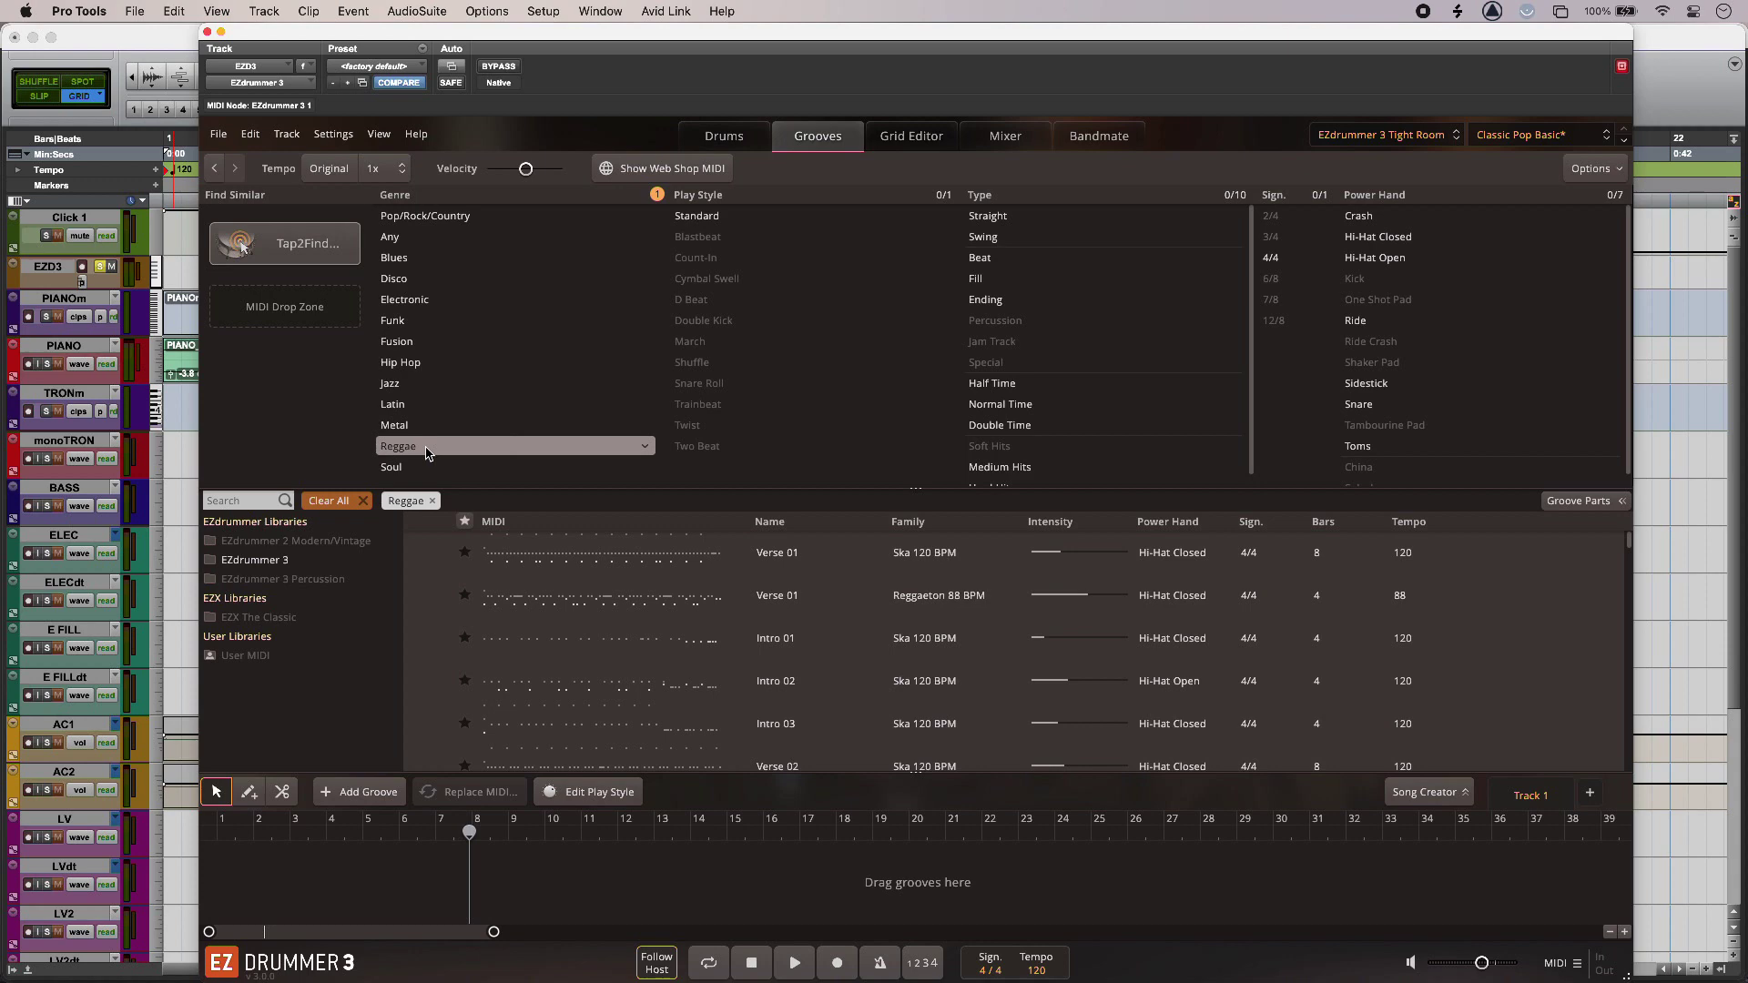
Add the Hi-Hat Tight Edge groove at bar 8 in the Grid Editor and zoom out.
key("ctrl+3")
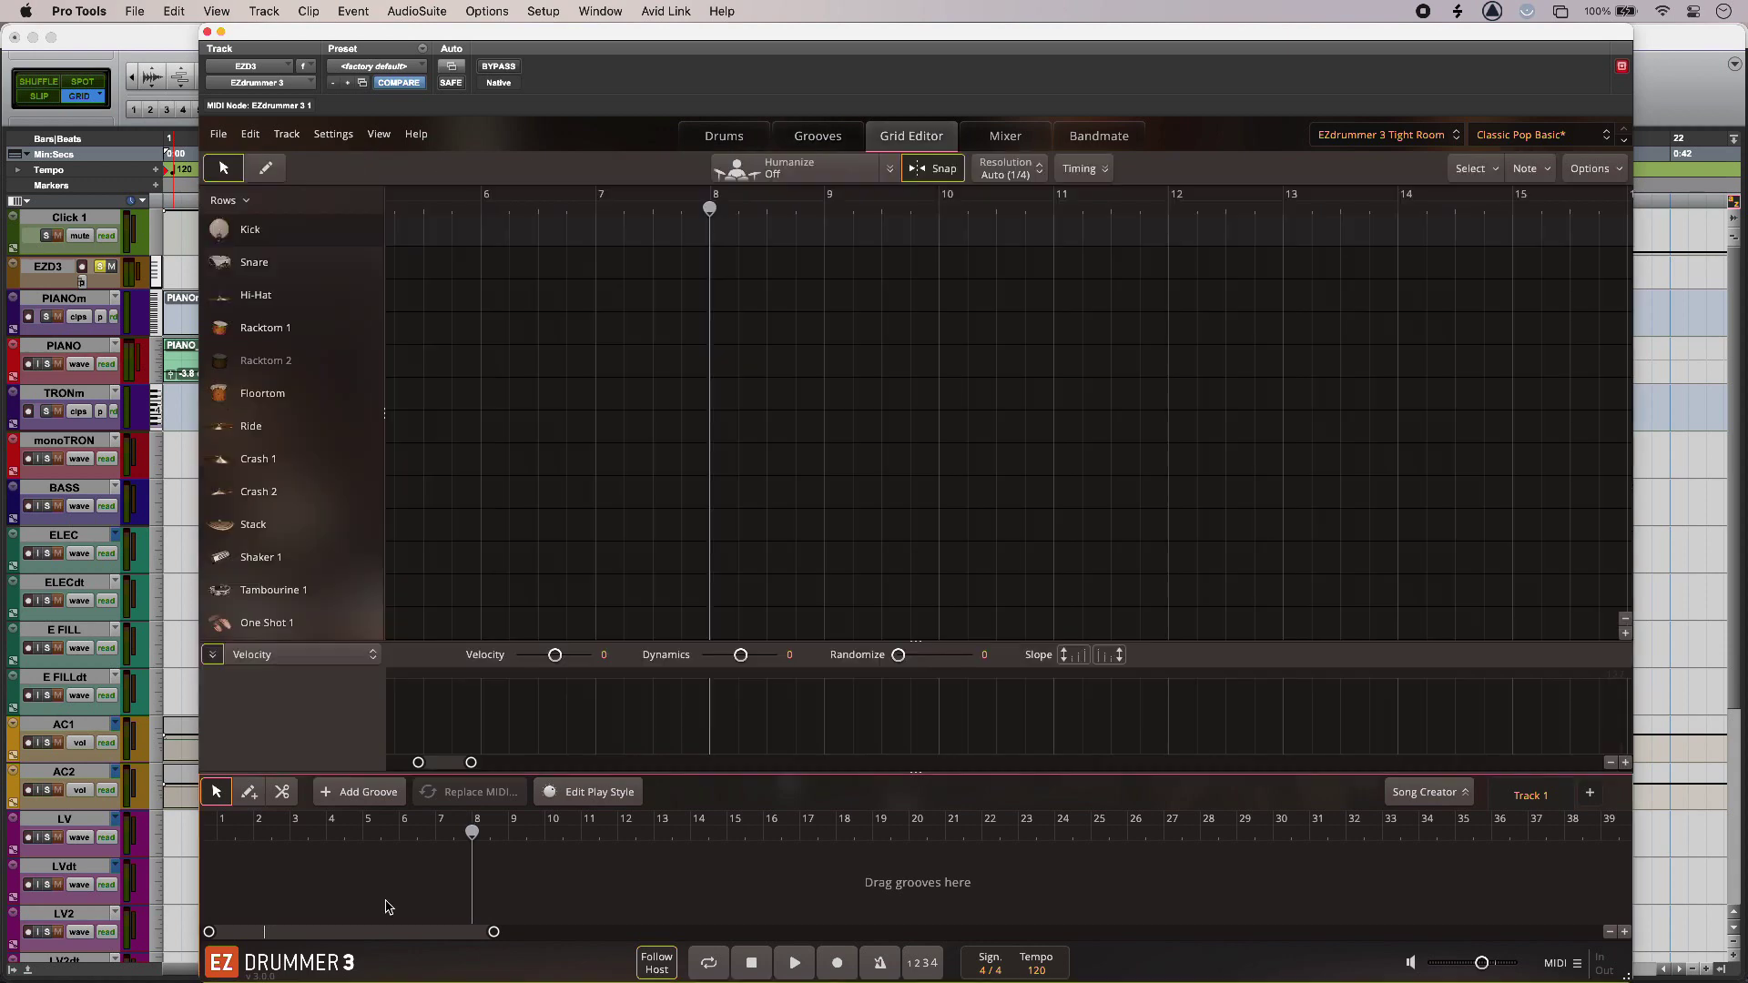
left_click(378, 797)
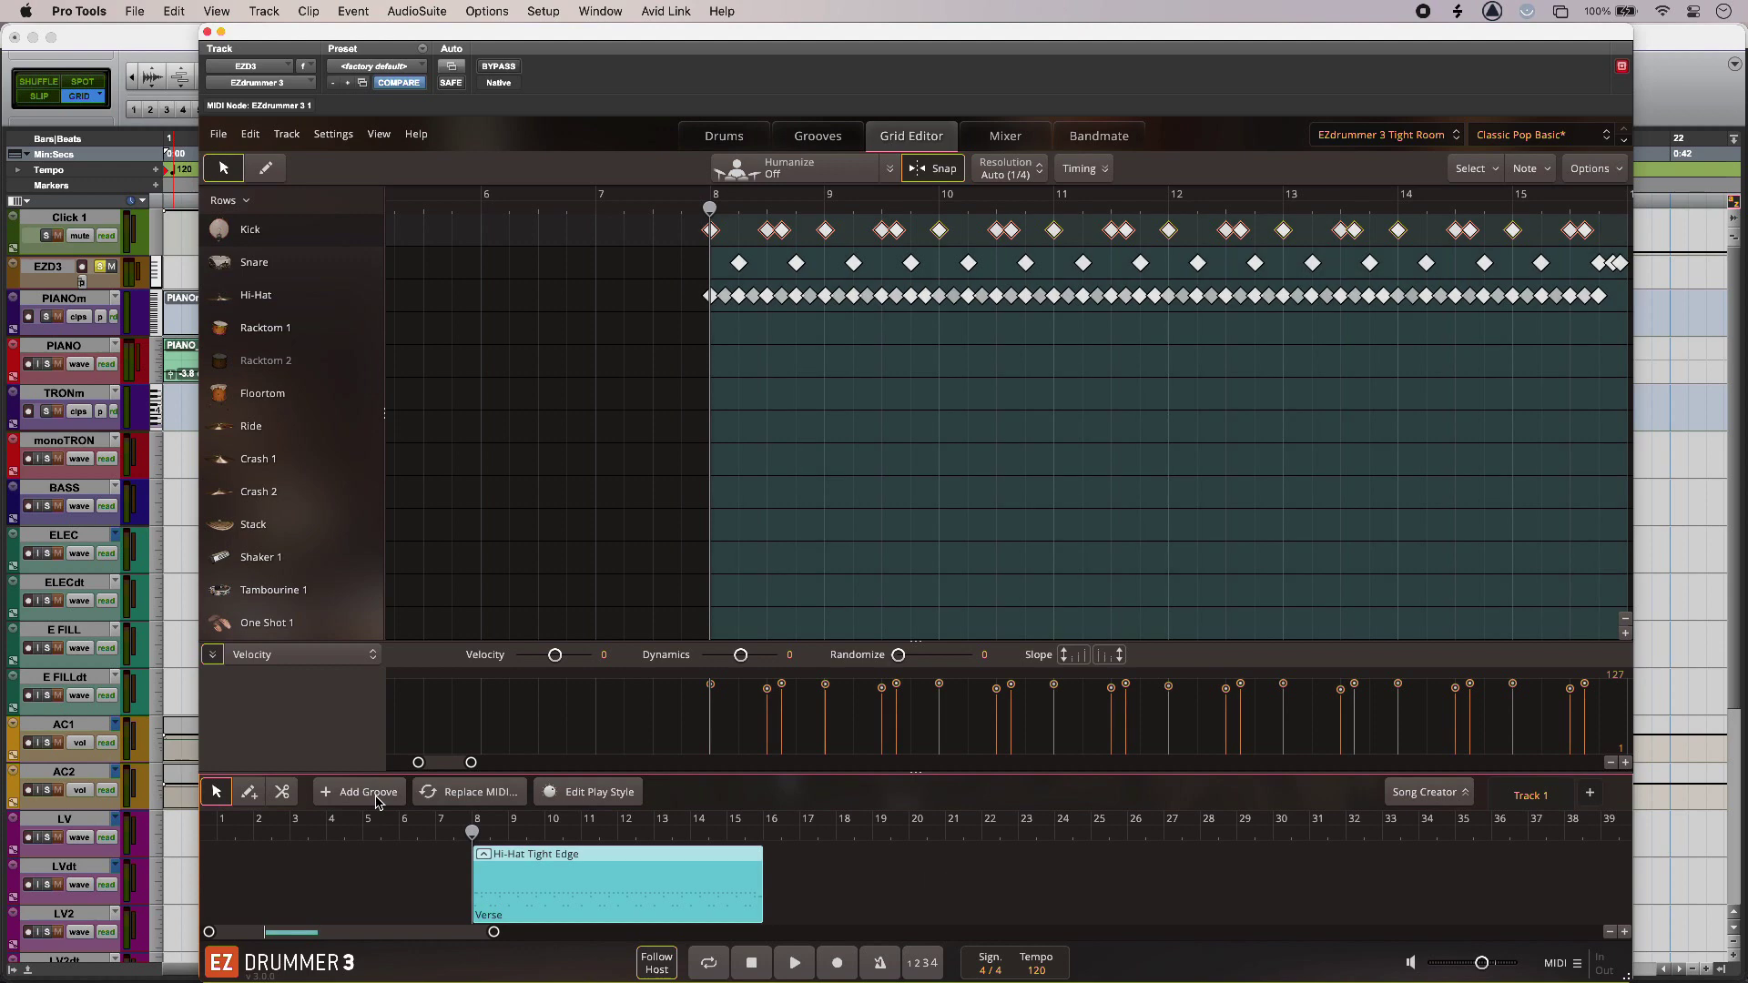
left_click_drag(472, 763, 497, 769)
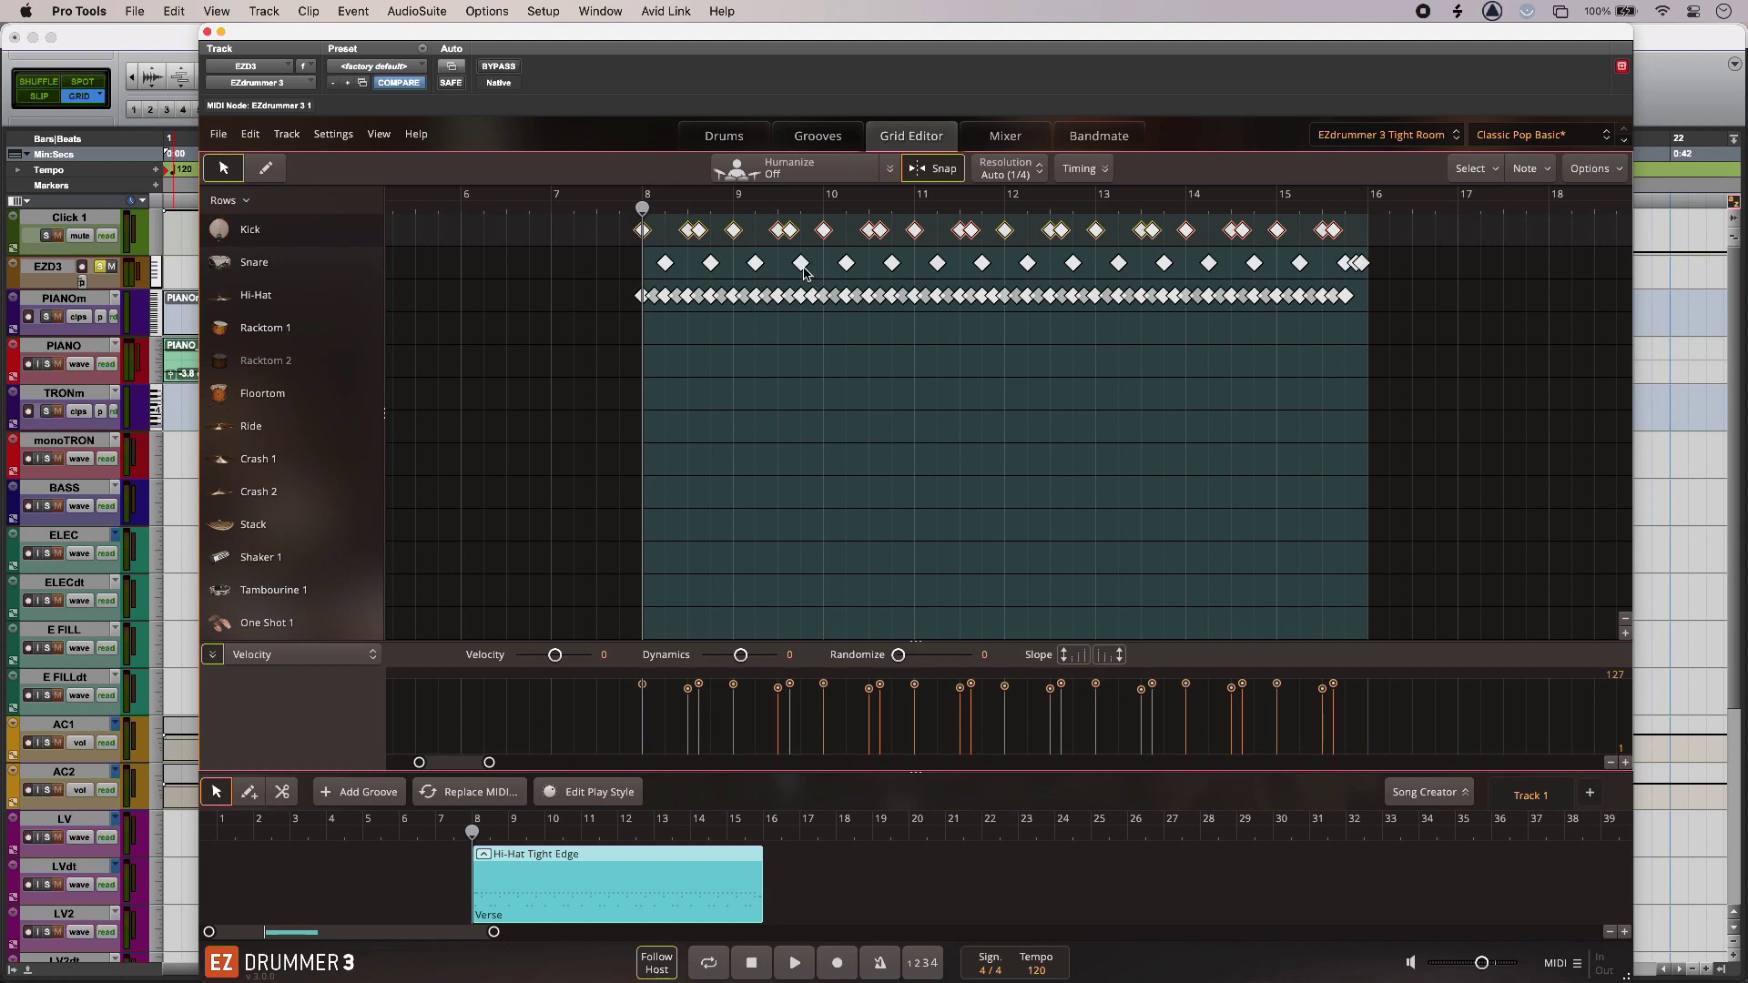
Move the bar 9.7 snare note to the Floortom row, lower its velocity, then undo.
left_click_drag(802, 264, 800, 393)
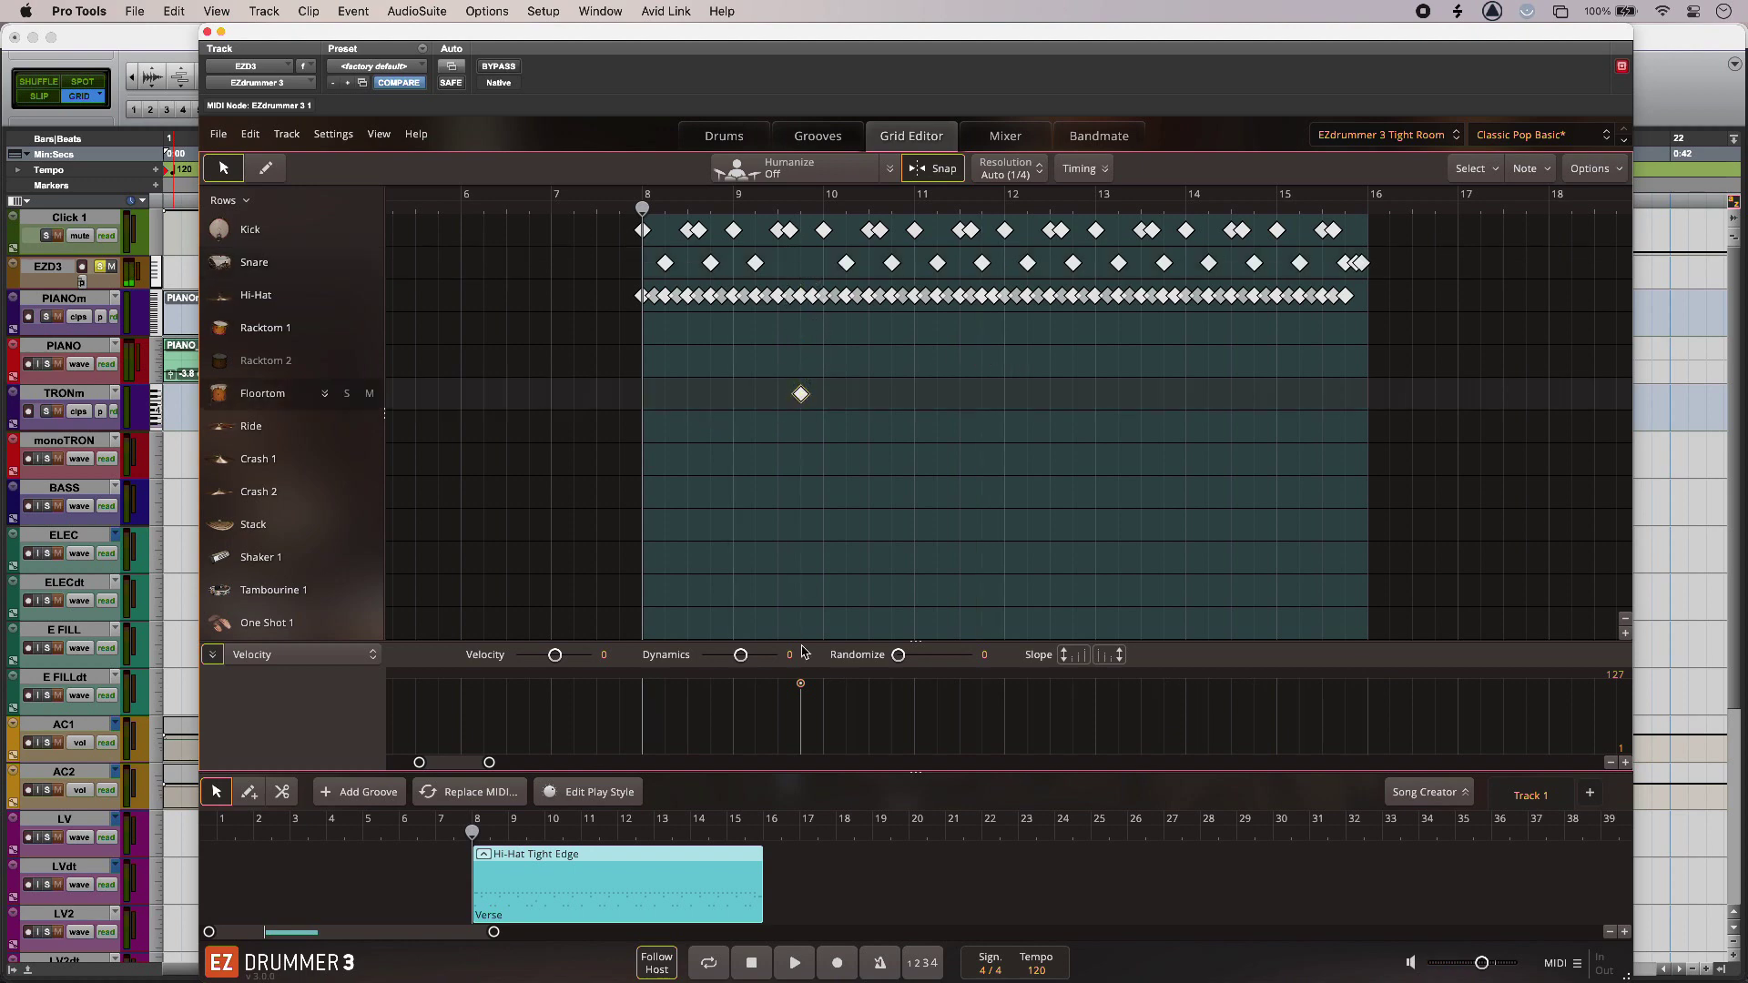
left_click_drag(800, 702, 799, 739)
key("super+z")
key("super+z")
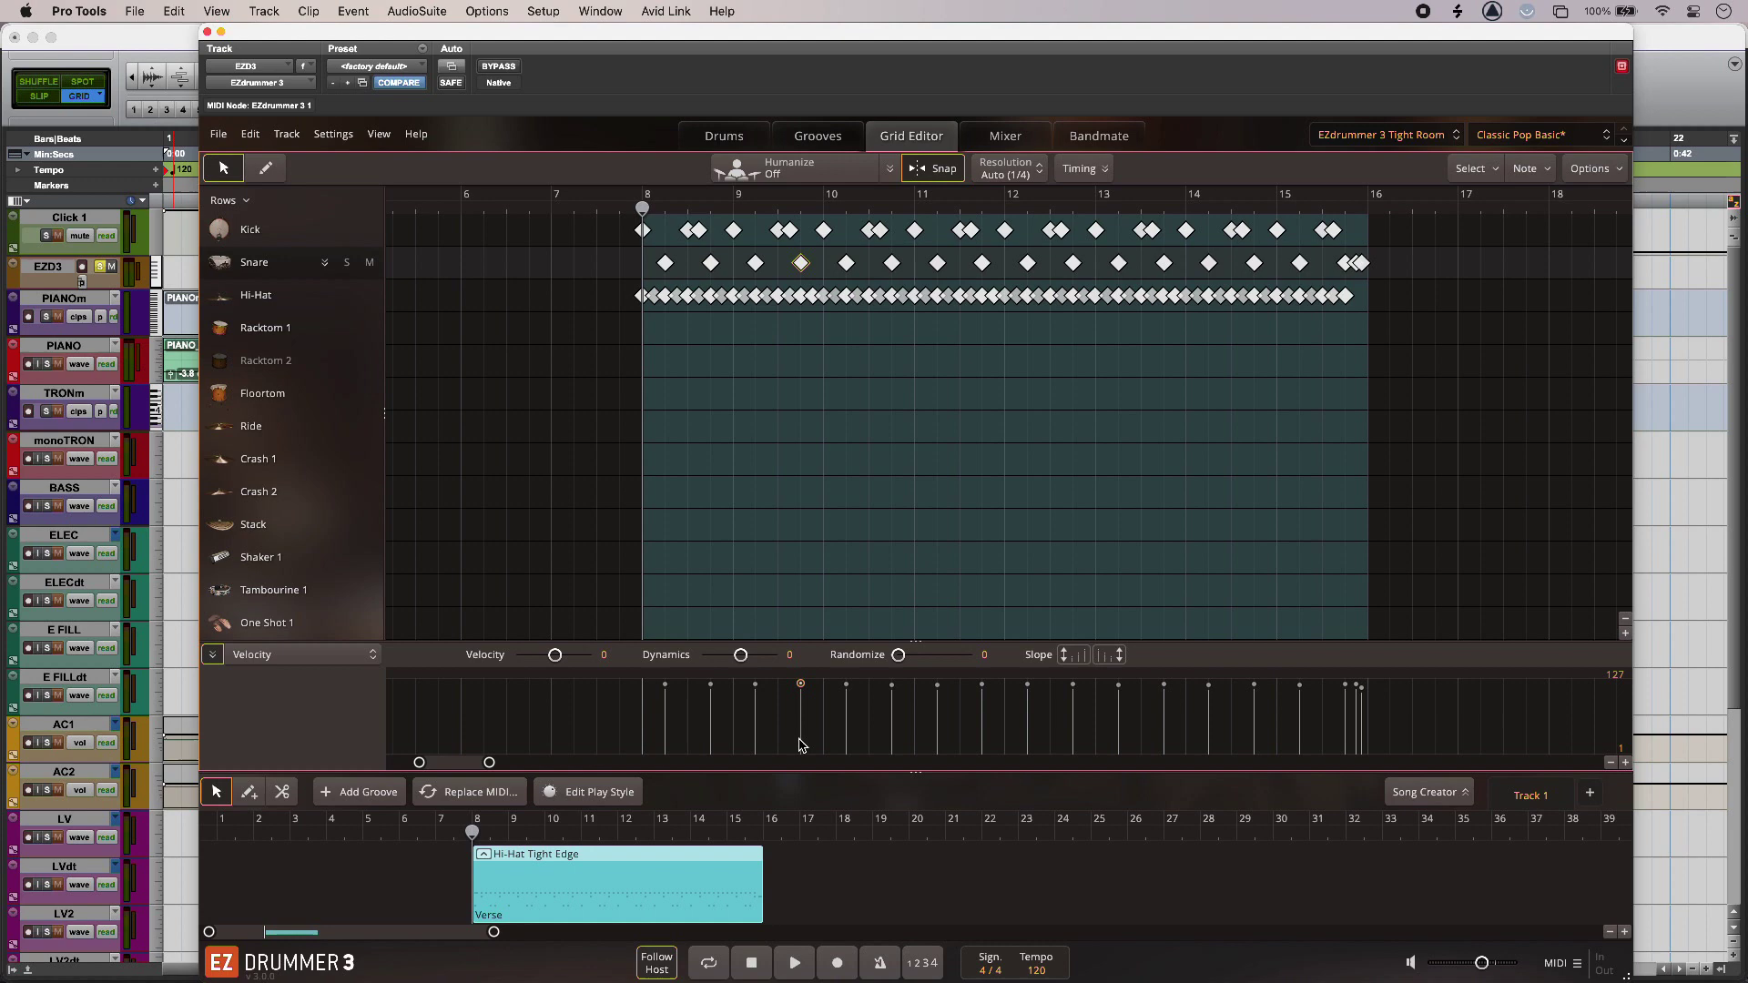
Check the Bandmate page, then start song playback with the Main Room Studio Basic kit.
left_click(1098, 136)
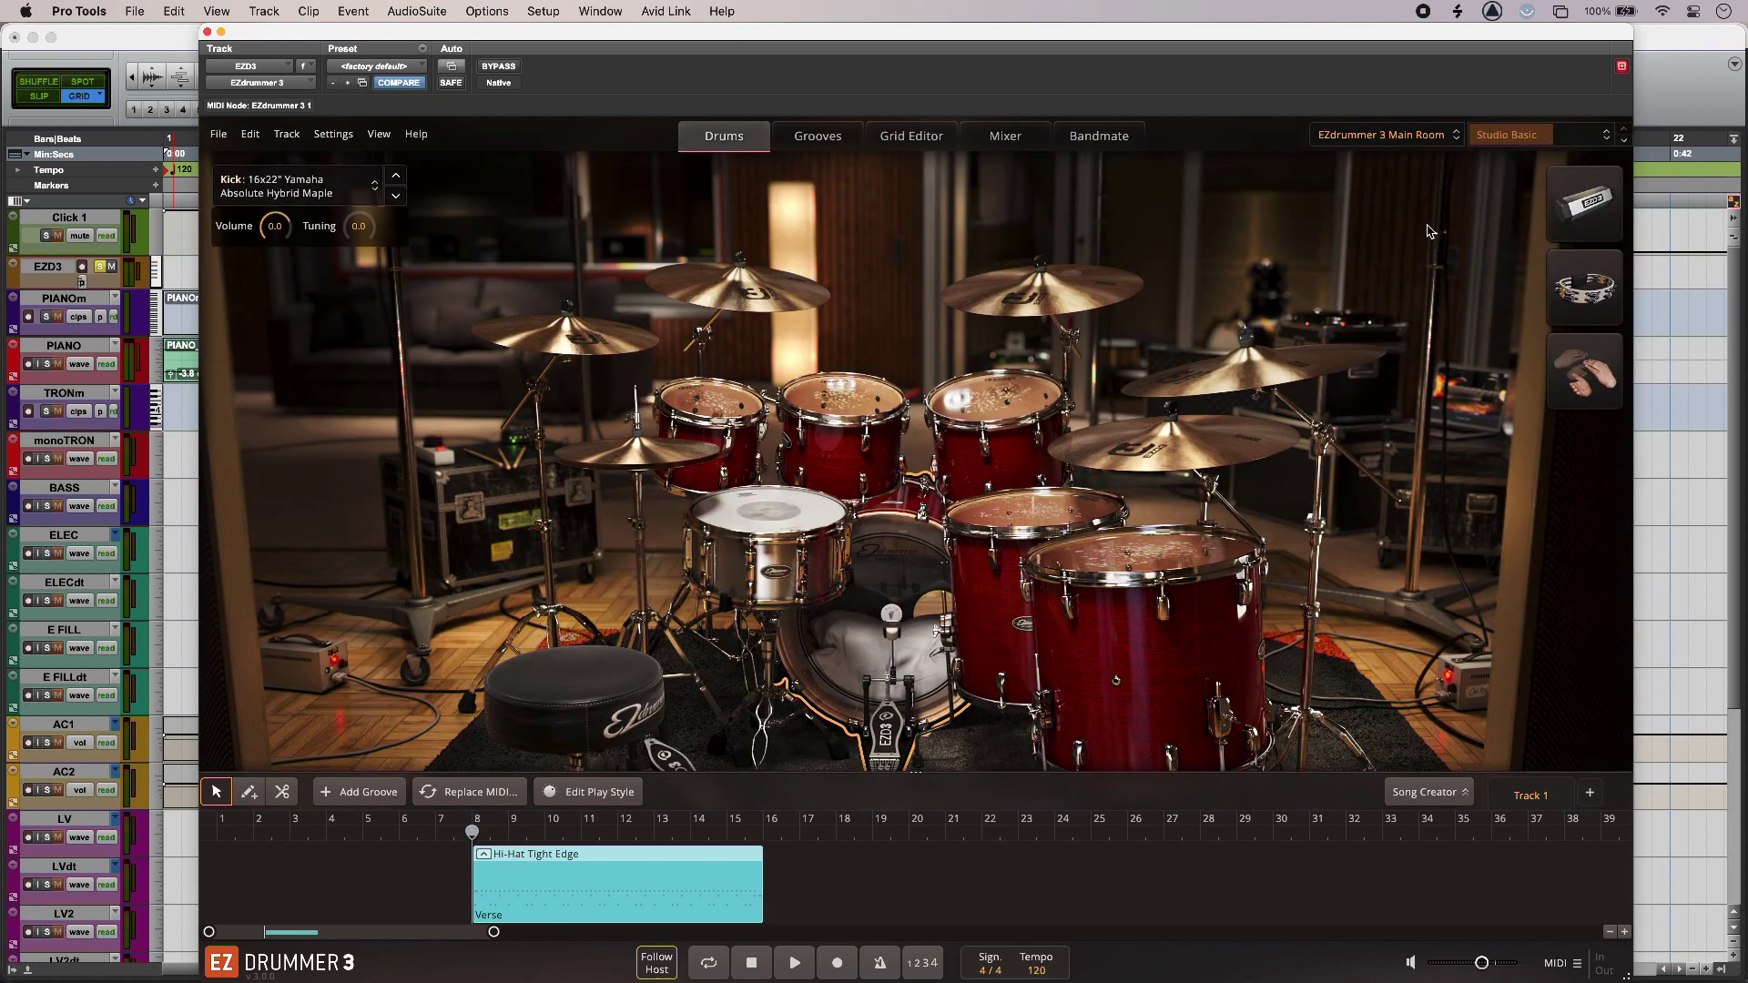
key("space")
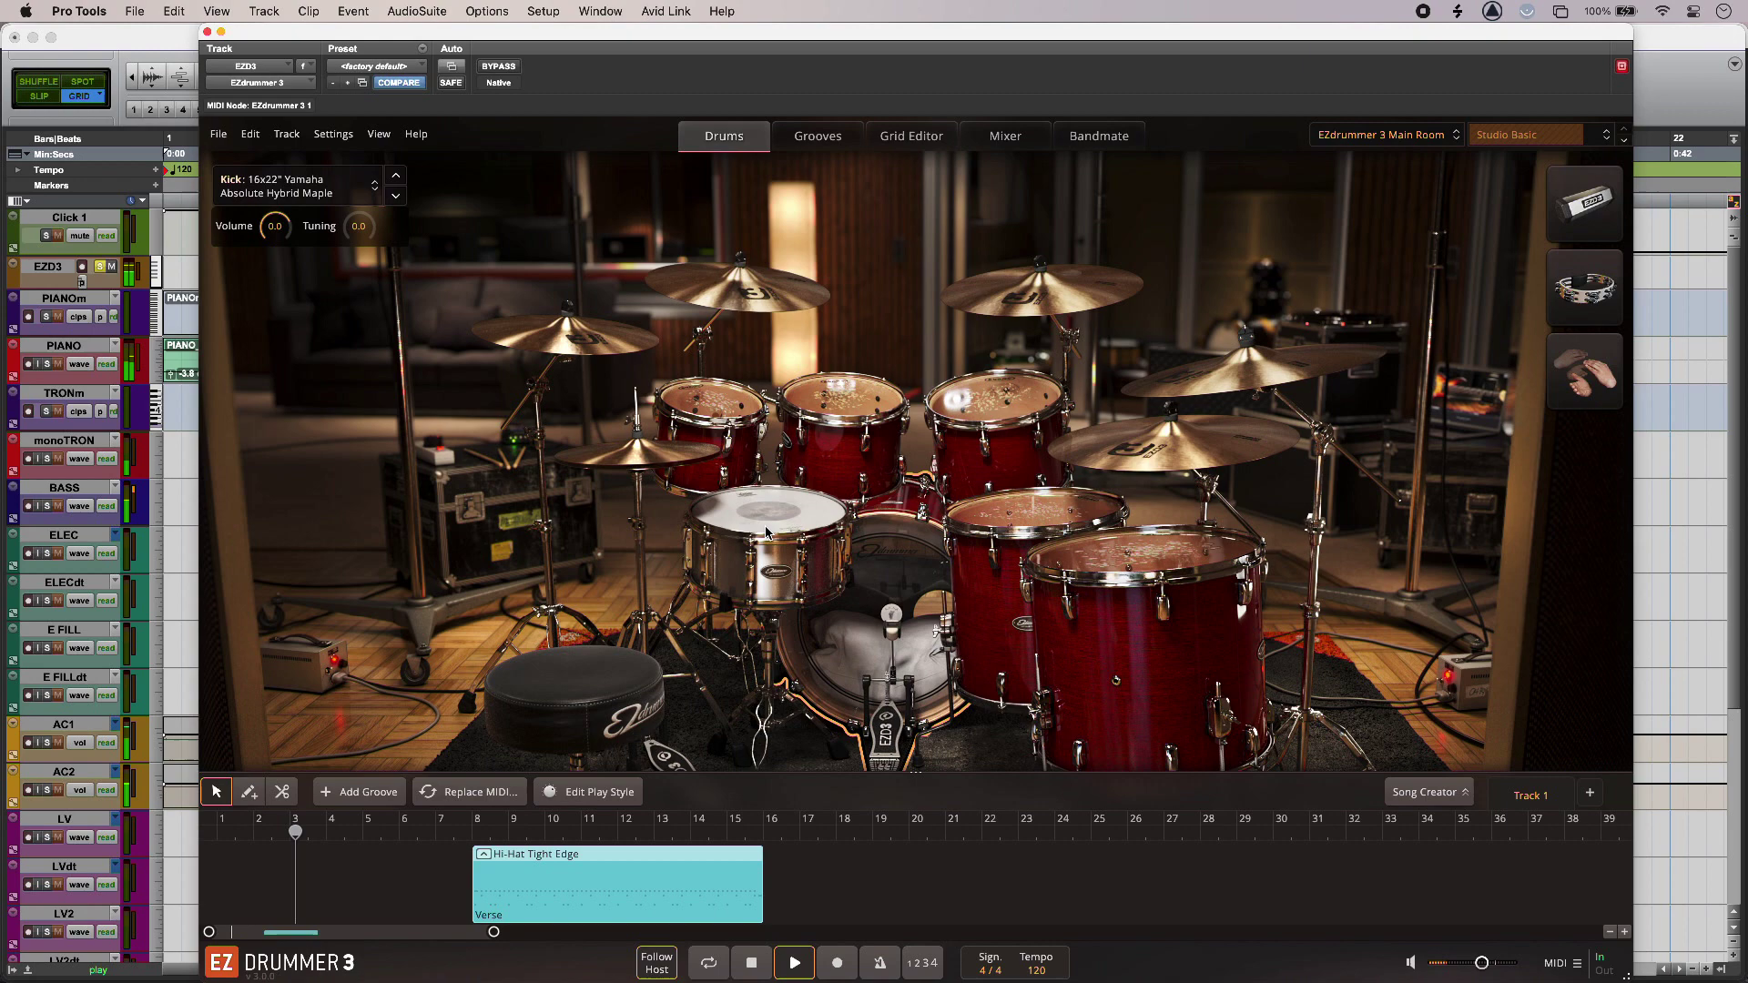
Swap the snare to the 5x14" C&C Player Date and audition it at harder hits.
left_click(739, 522)
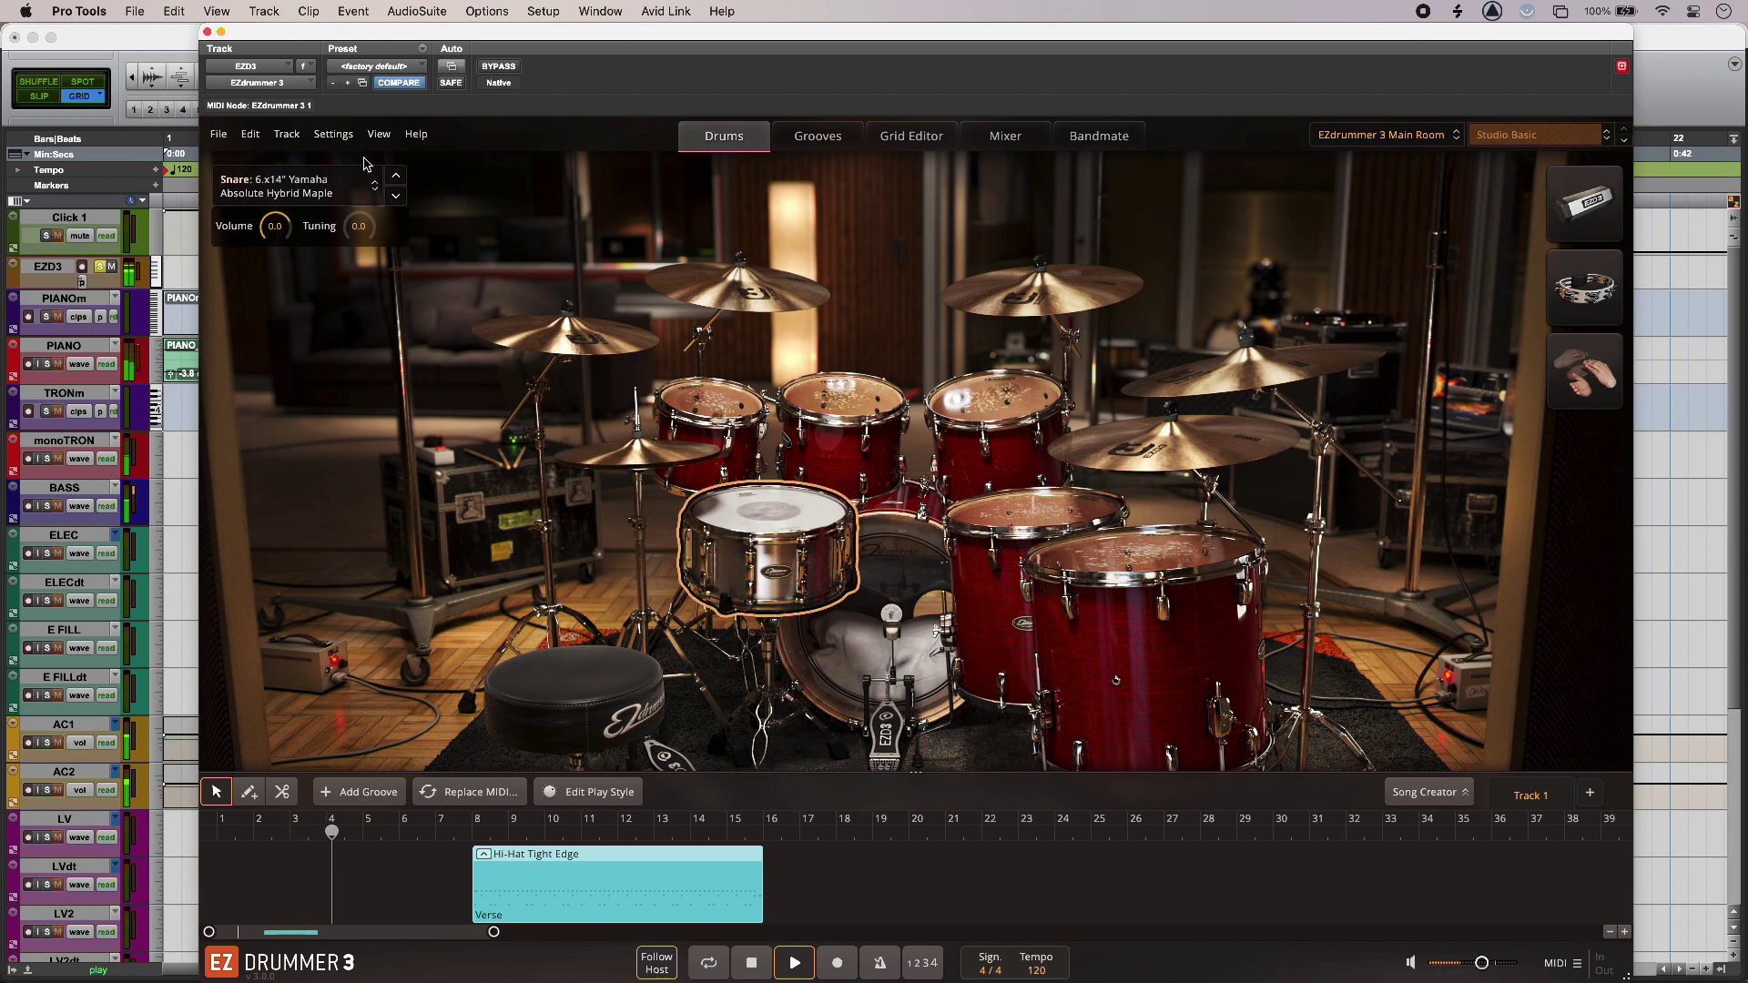
left_click(369, 190)
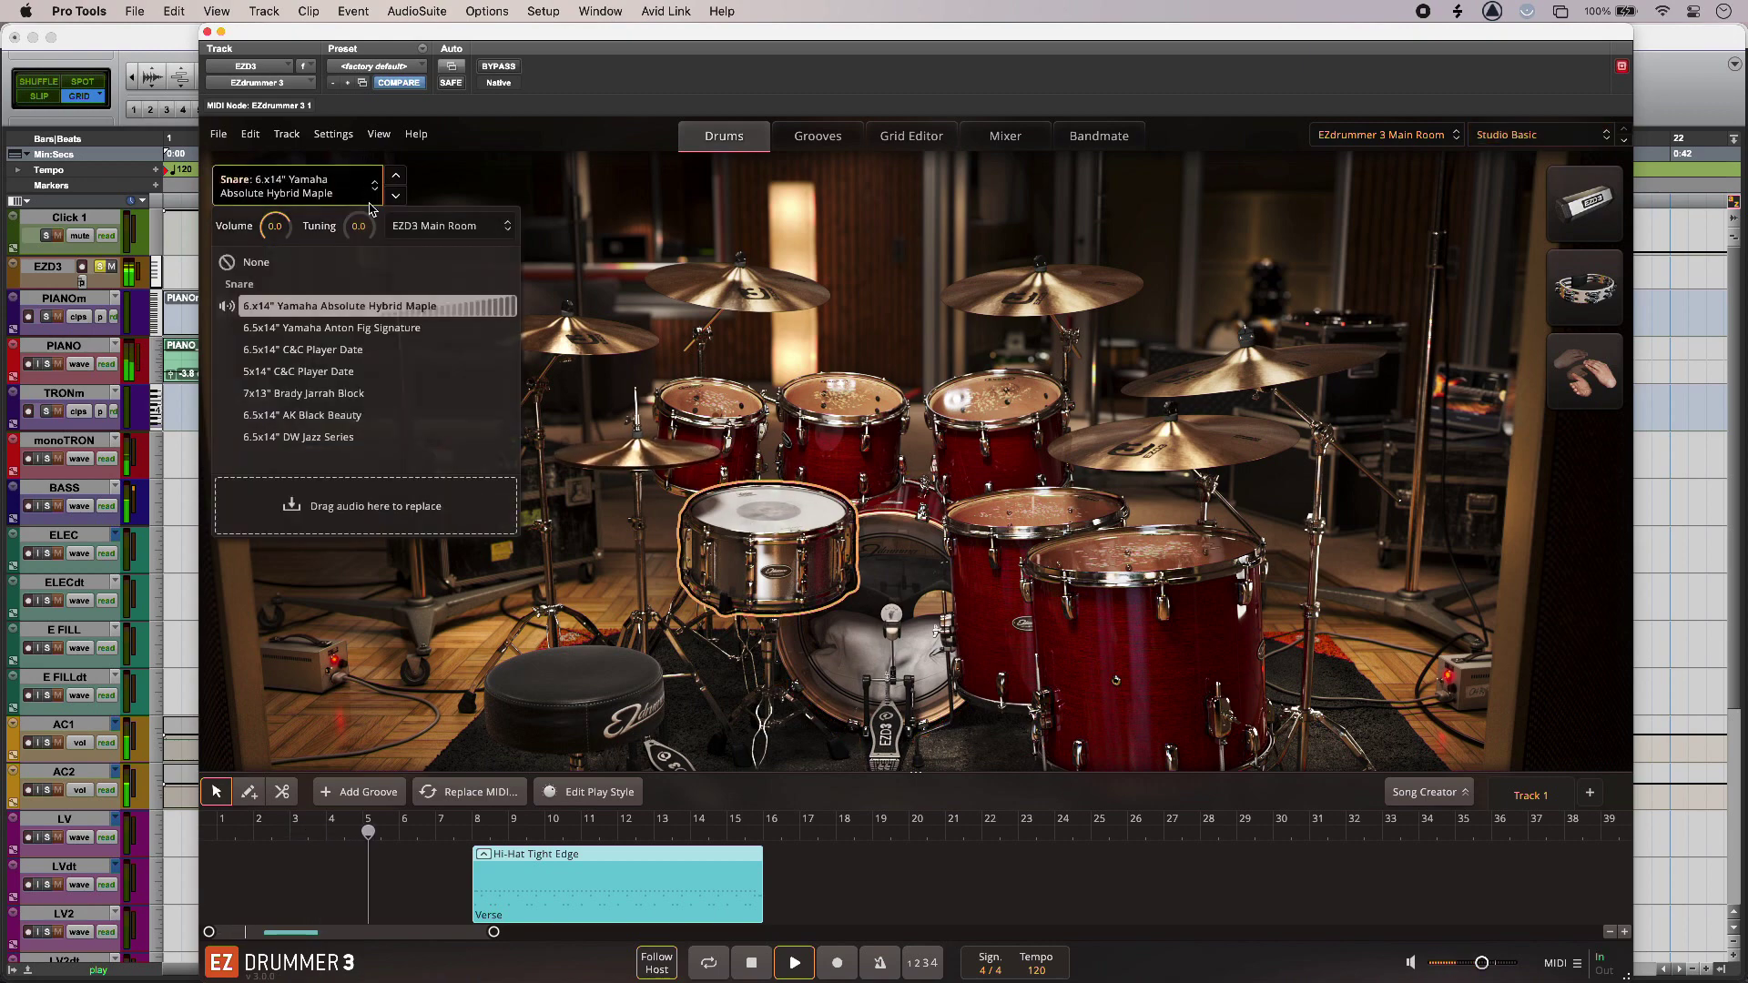
left_click(389, 351)
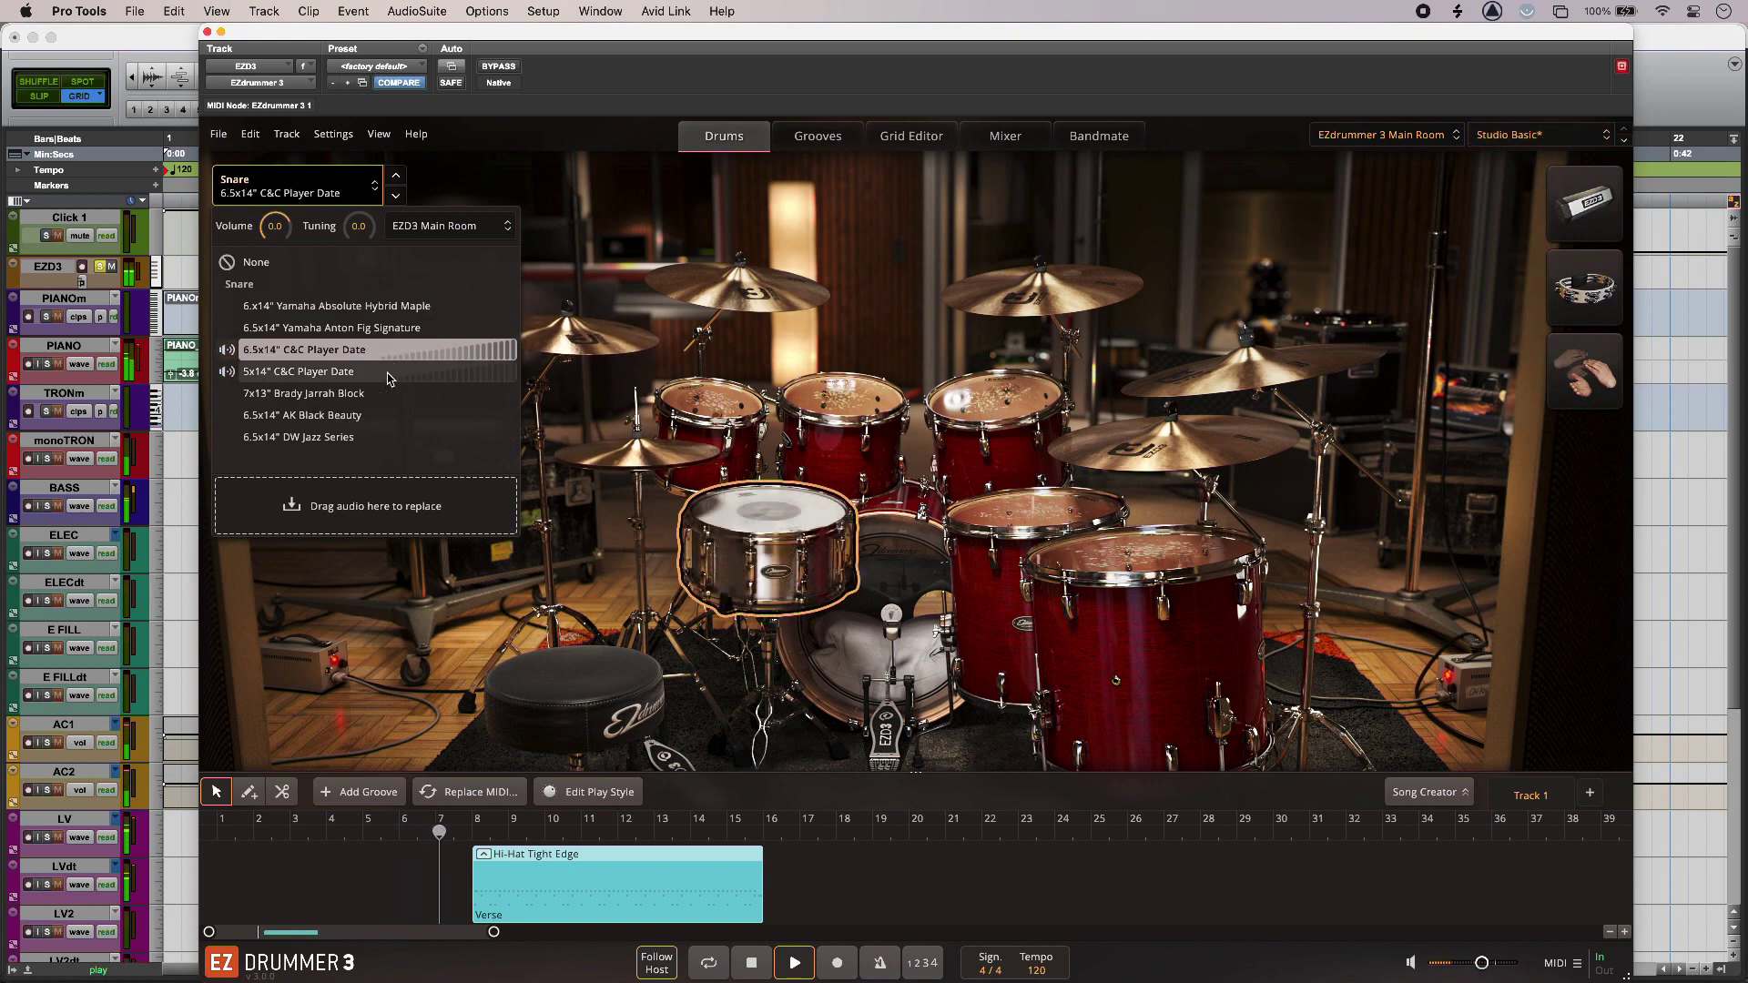
left_click(390, 375)
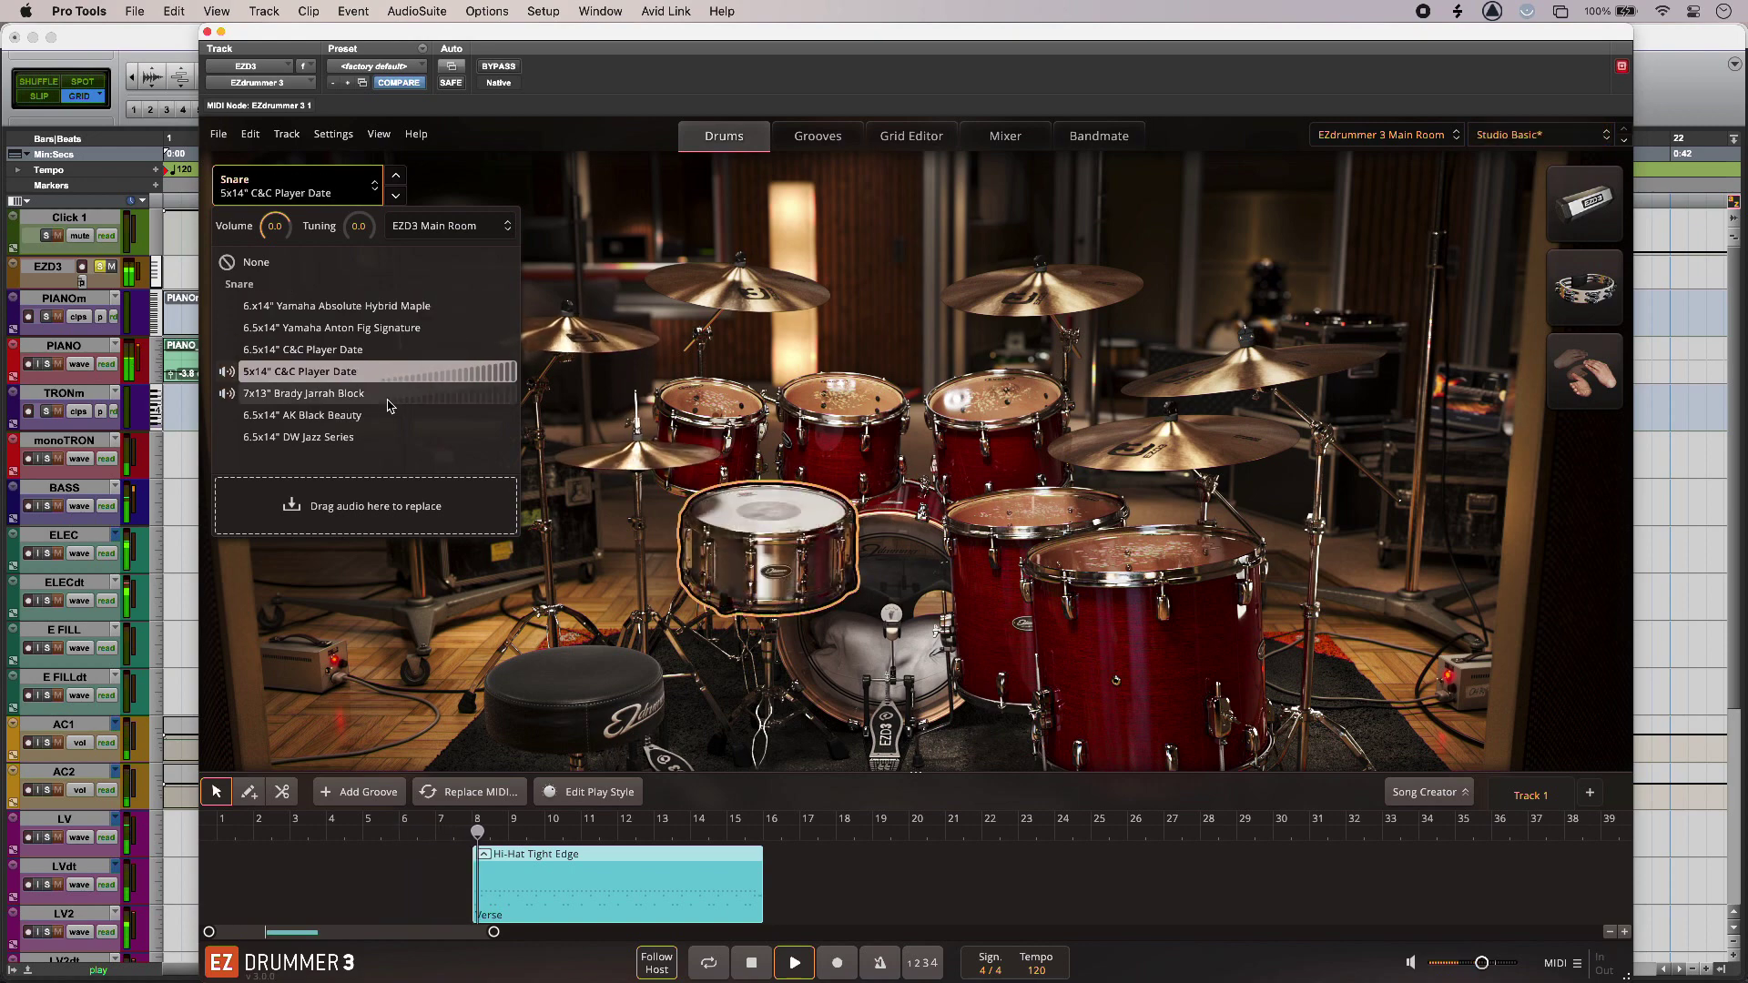
left_click(459, 378)
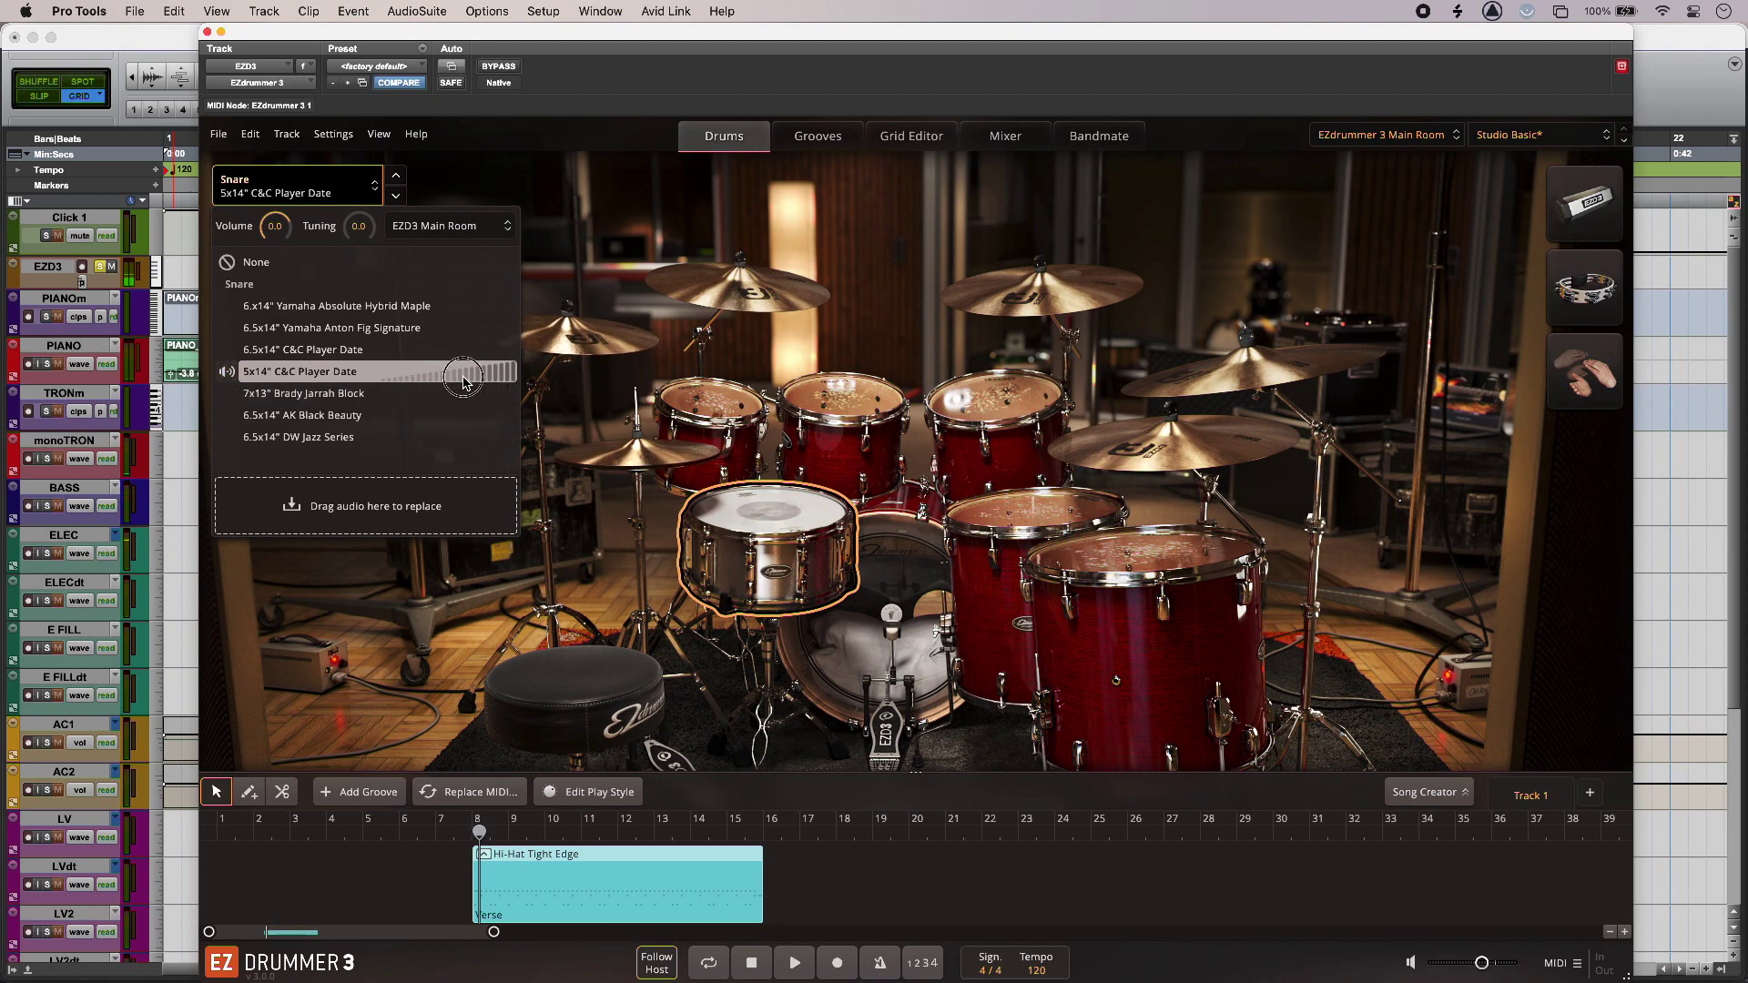
left_click(483, 380)
left_click(496, 380)
left_click(501, 380)
Try snare tunings of -7.1 and +4.7, then reset the tuning to 0.0.
left_click_drag(359, 231, 359, 291)
left_click(469, 379)
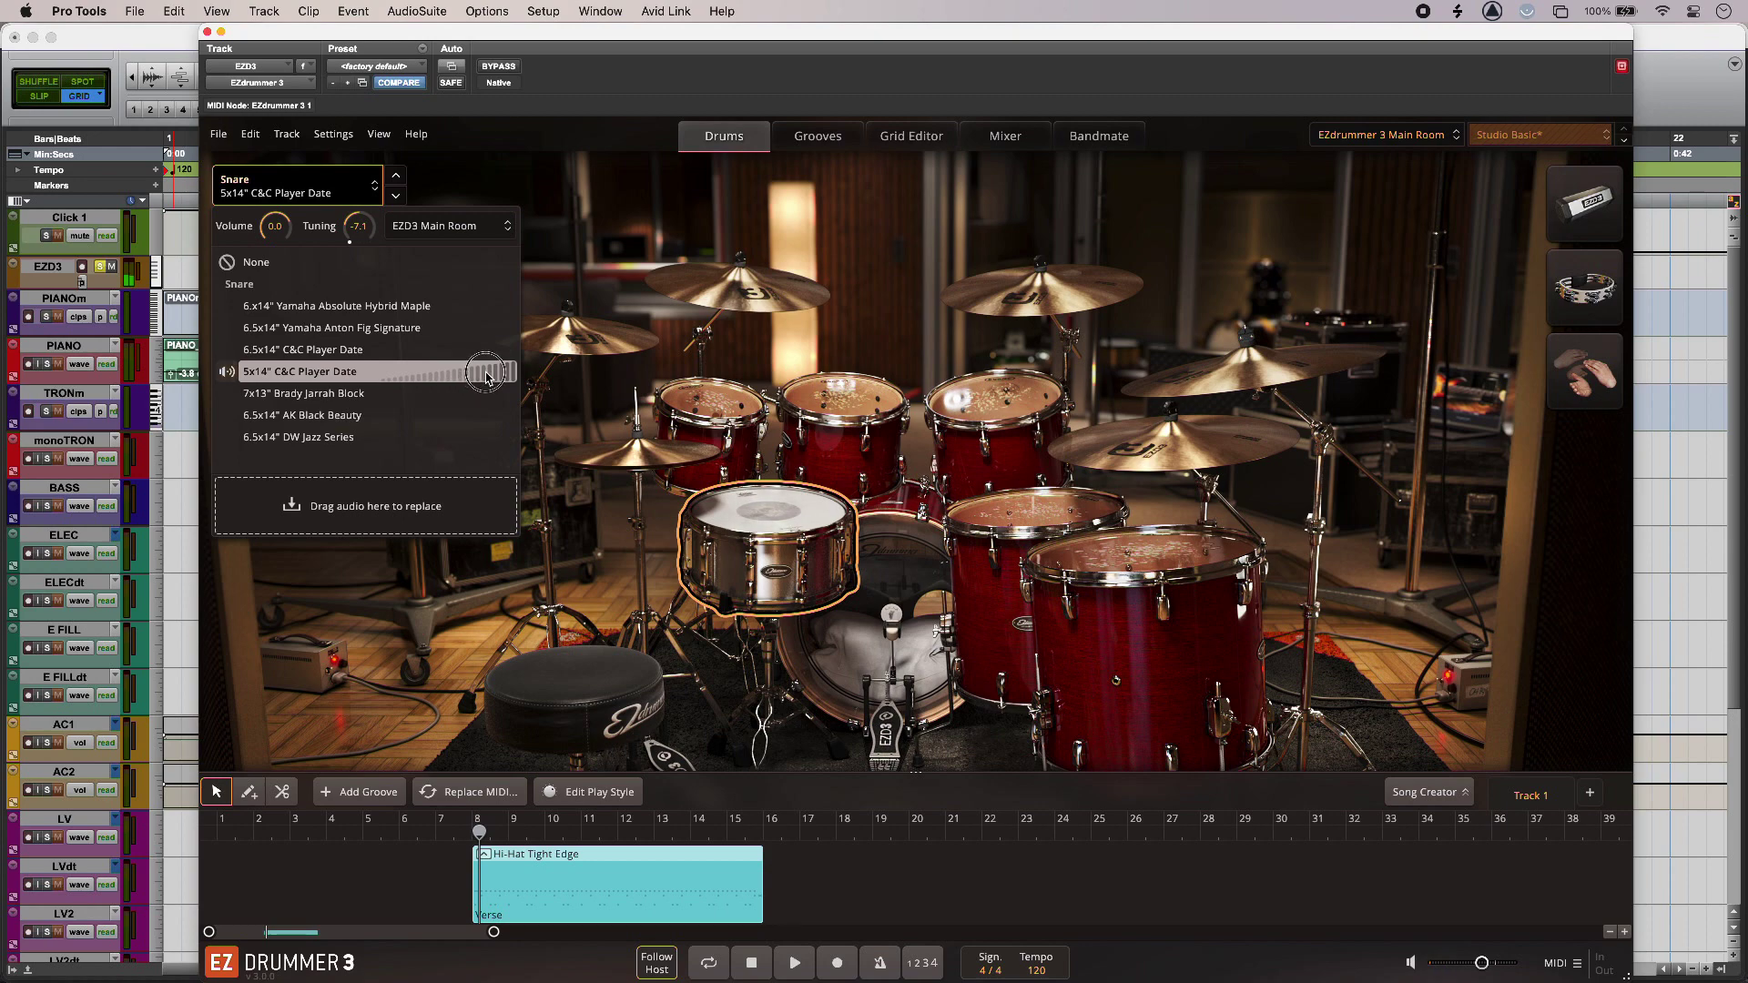
left_click(499, 375)
left_click_drag(358, 234, 364, 150)
left_click(498, 375)
left_click(507, 377)
double_click(365, 230)
Step through the kick options, settle on the 14x24" C&C Player Date, and play the song.
left_click(906, 557)
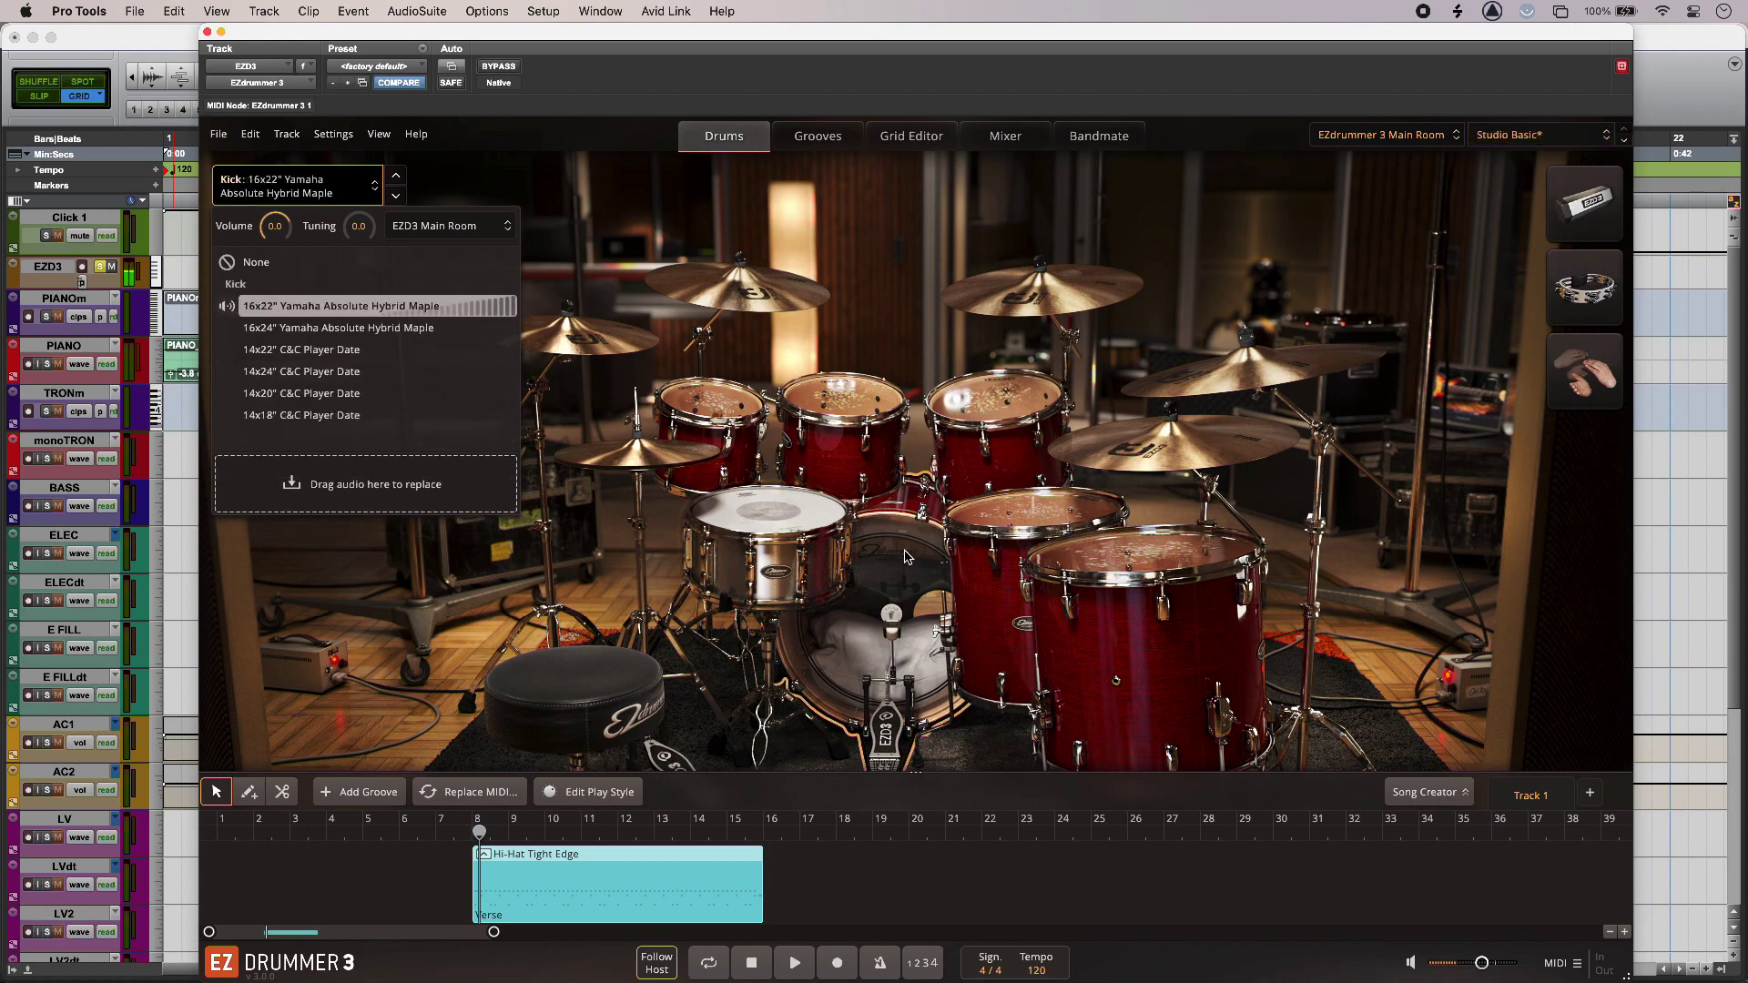
left_click(461, 330)
left_click(458, 352)
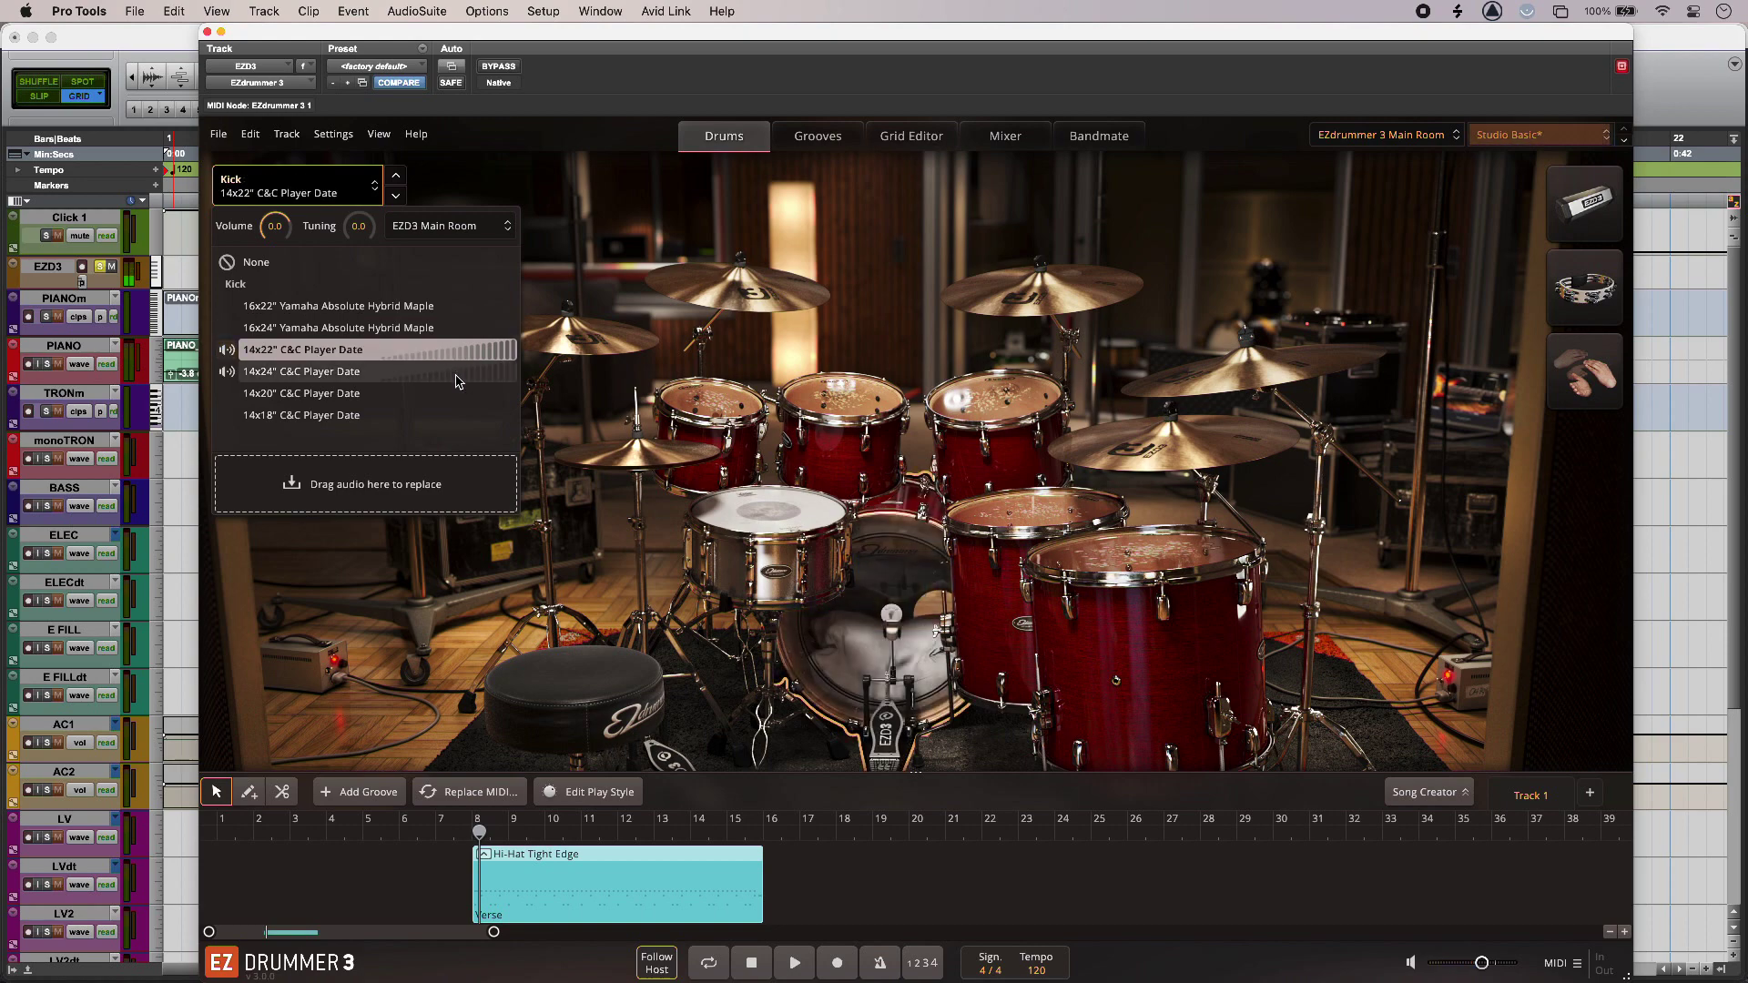
left_click(457, 373)
left_click(456, 395)
left_click(456, 416)
left_click(455, 393)
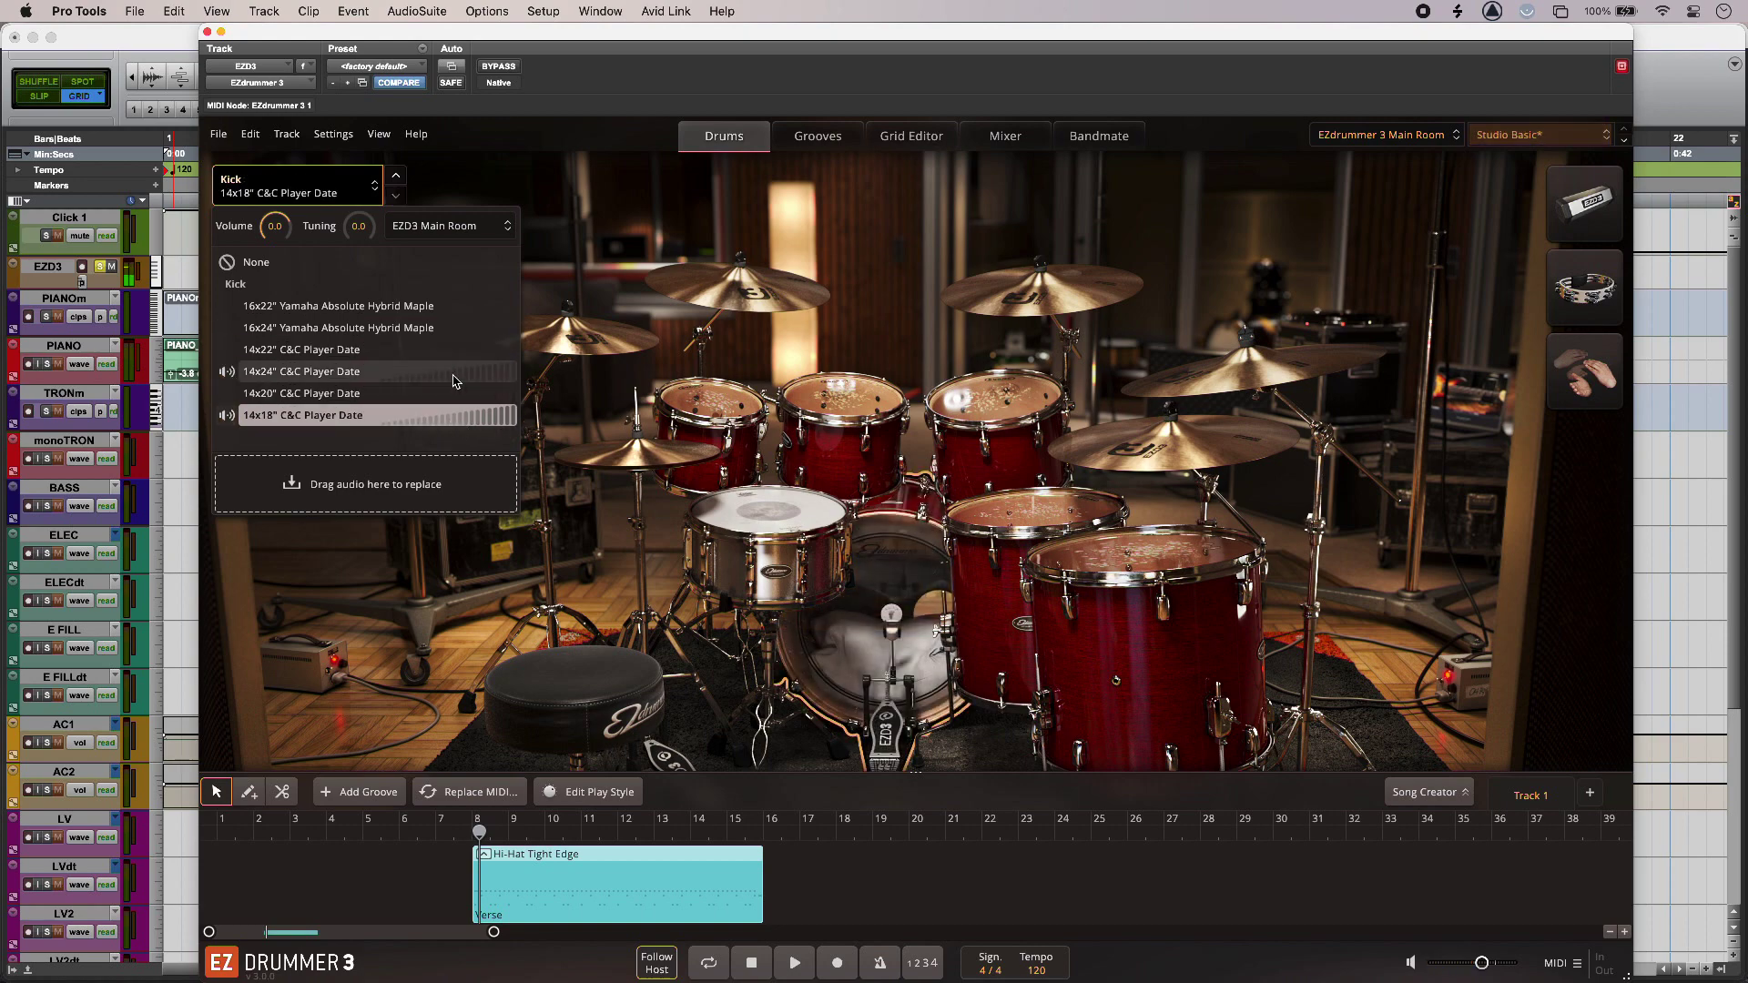
left_click(454, 373)
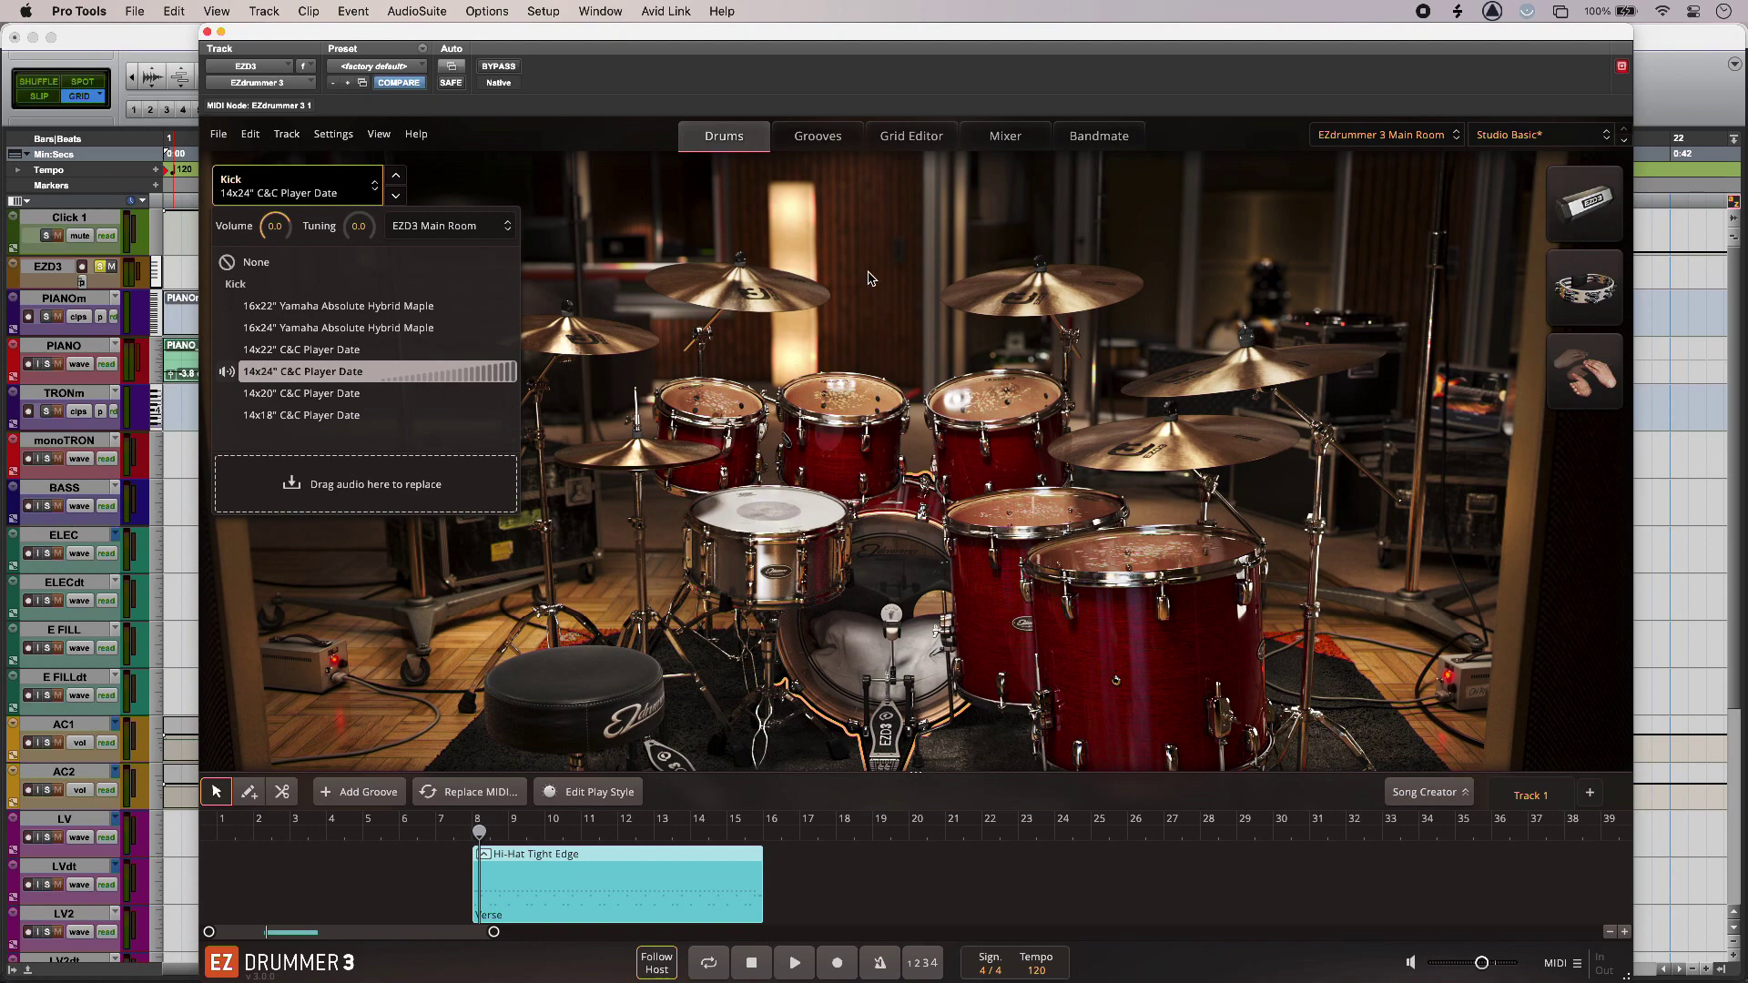
key("space")
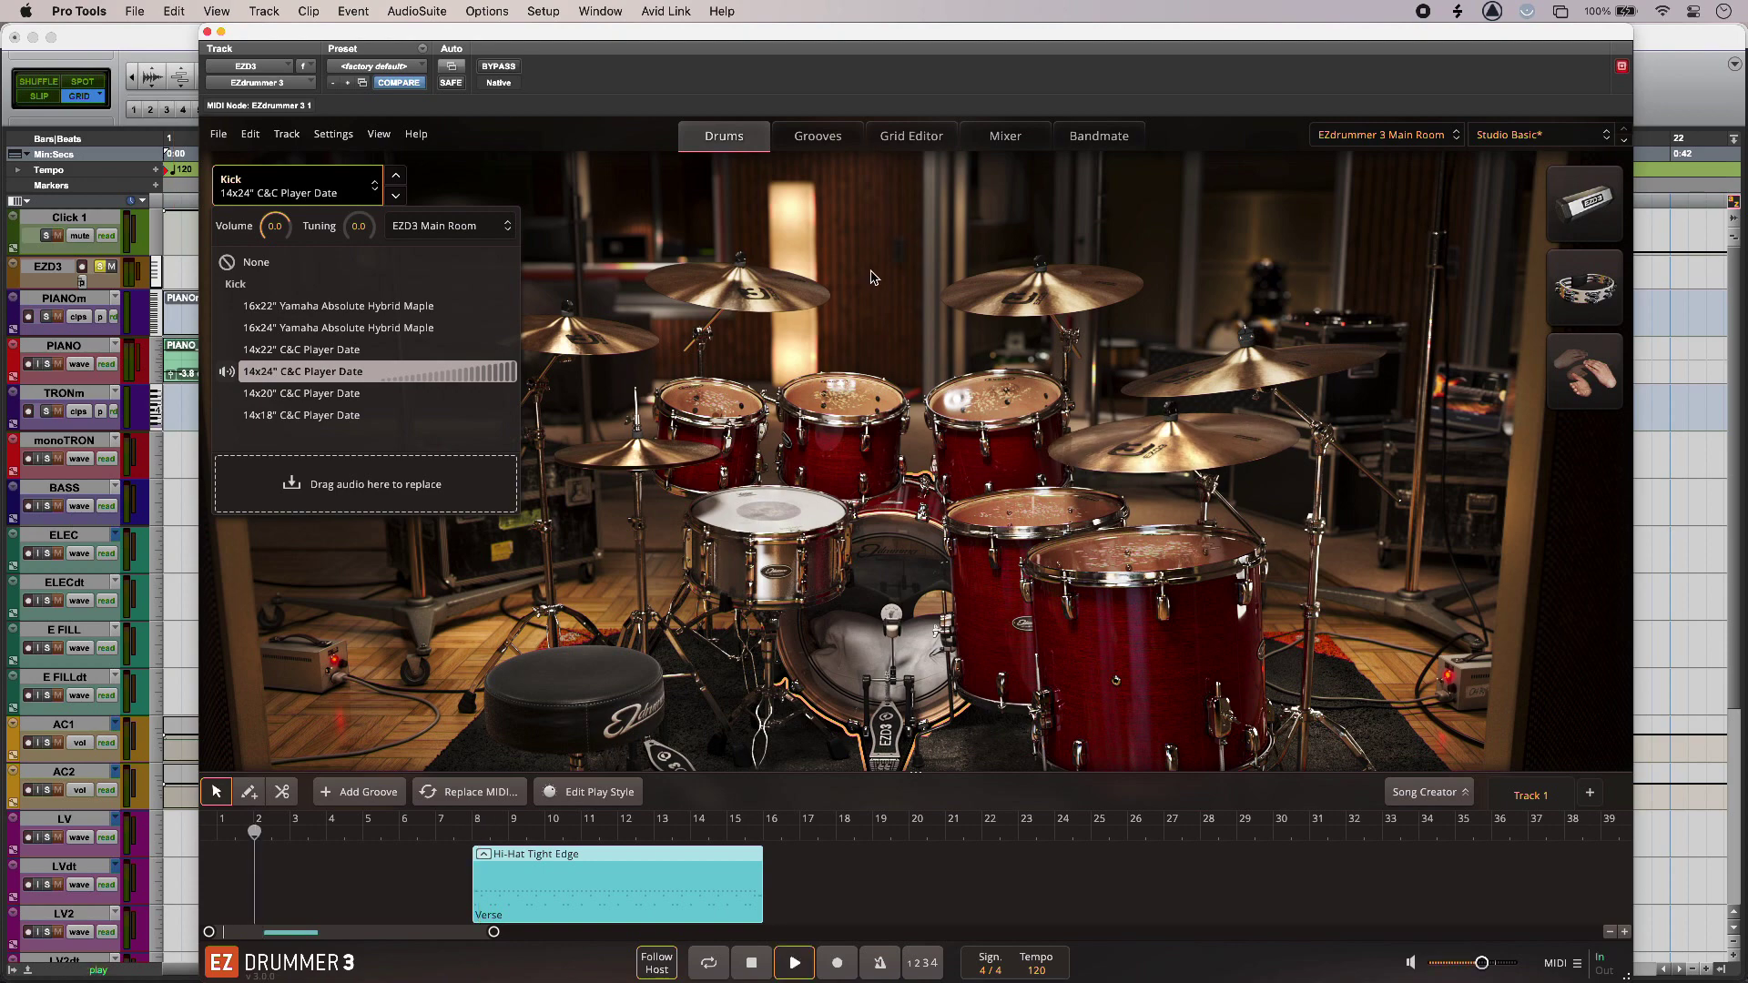
In the Mixer, briefly solo the OH channel and set its fader to 1.2 dB.
left_click(1006, 138)
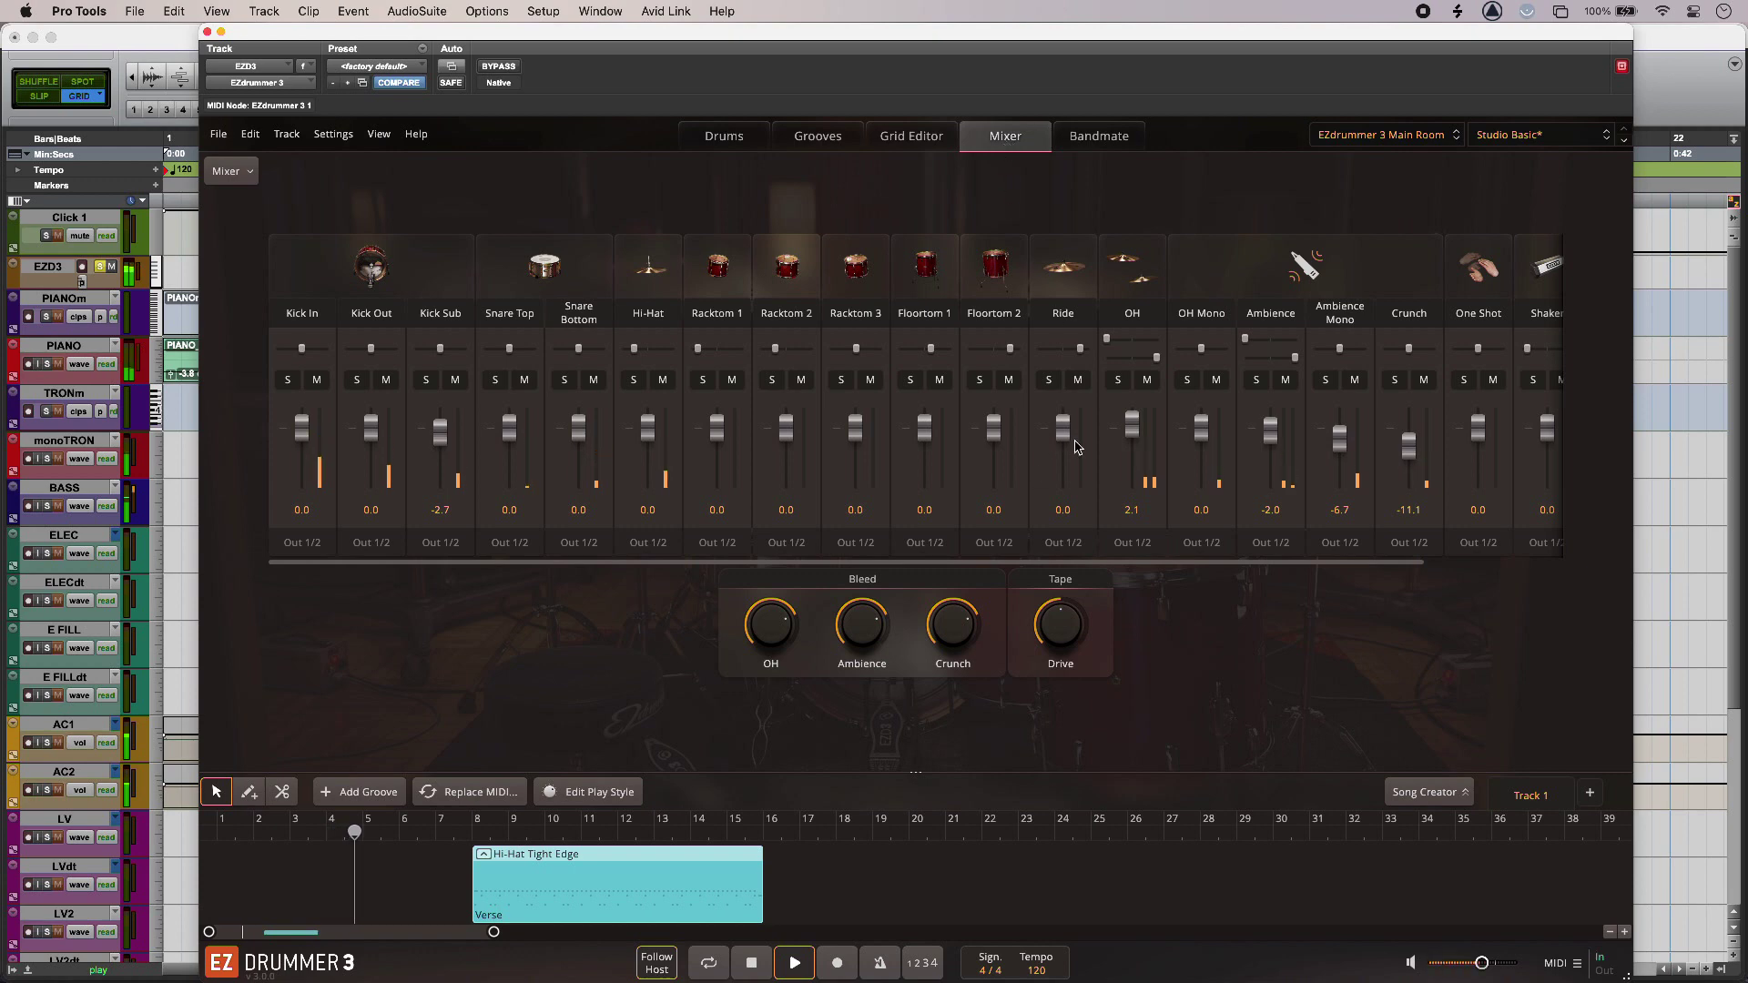
left_click_drag(1131, 424, 1133, 407)
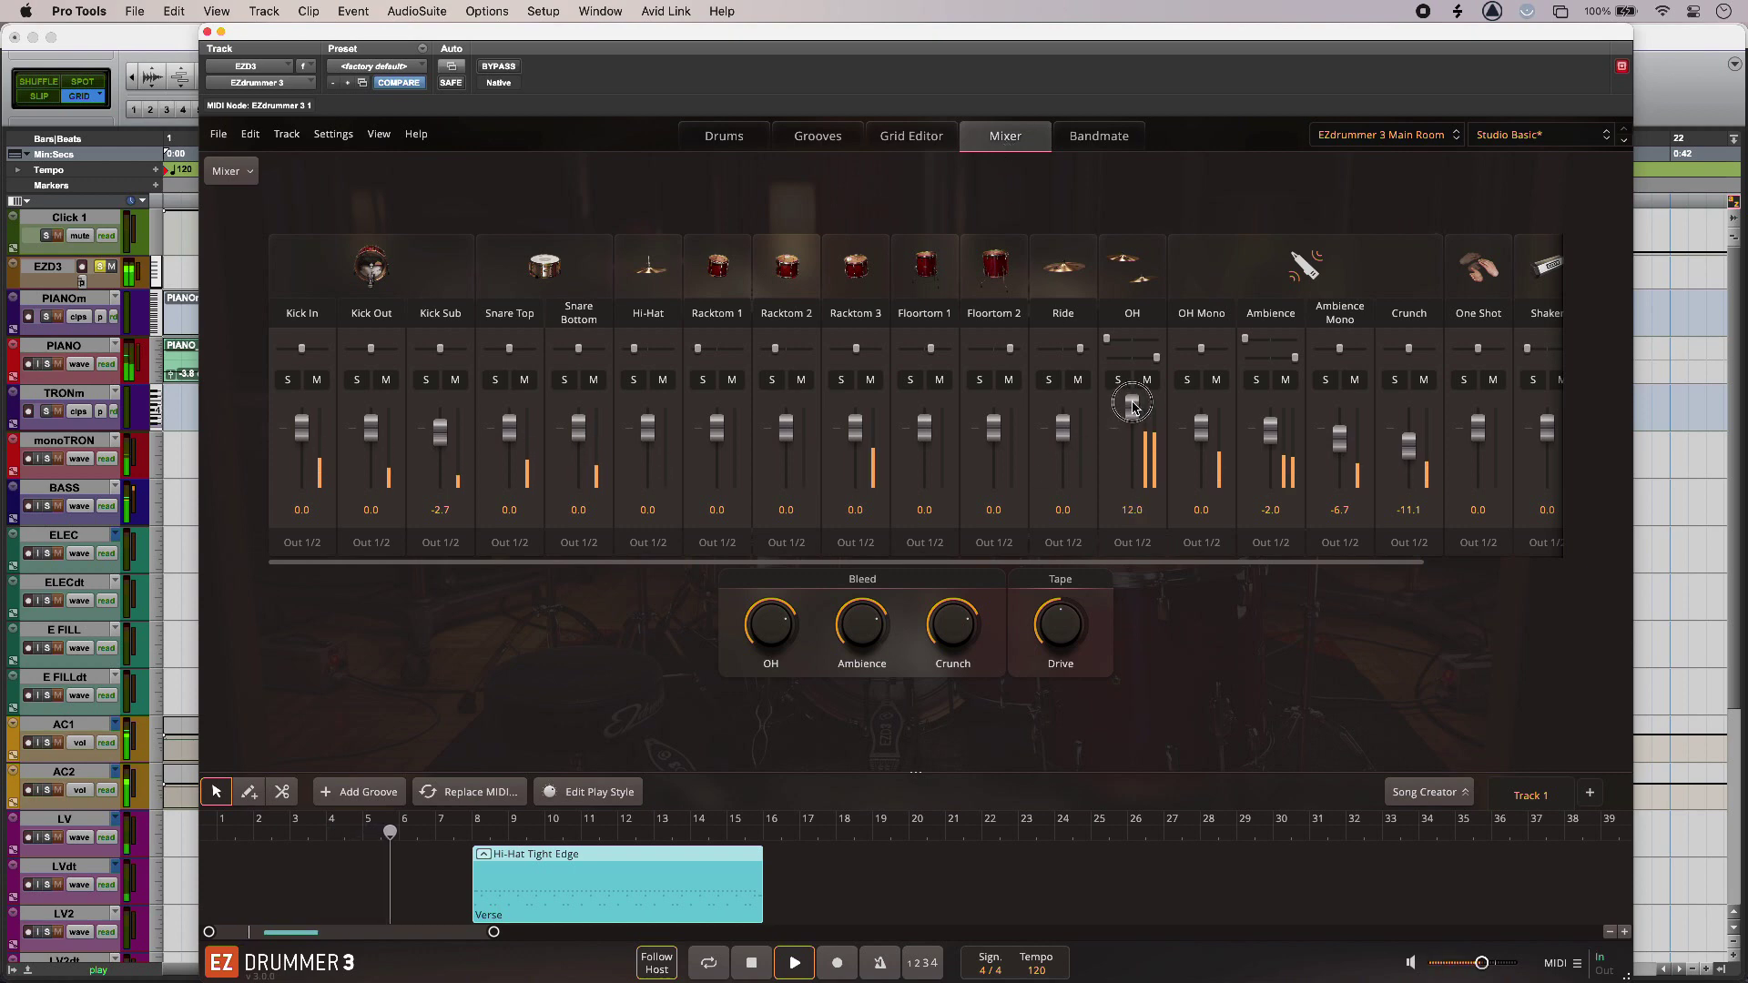
left_click(1119, 380)
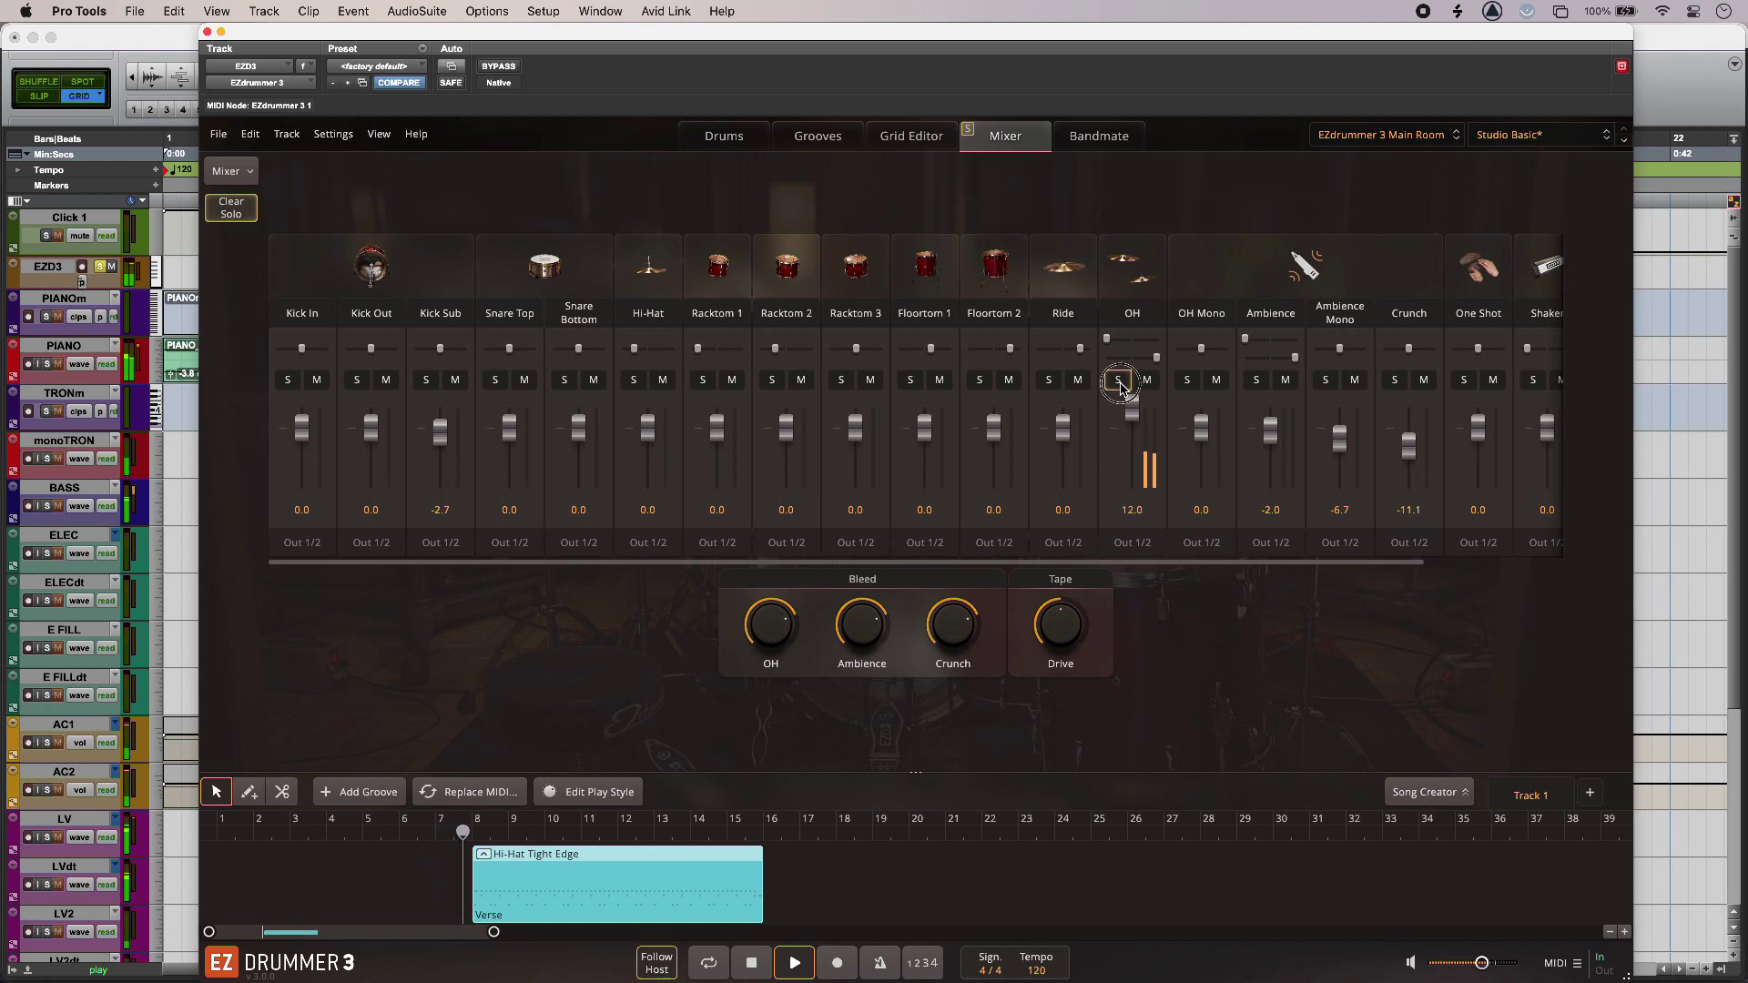
left_click(1118, 380)
mouse_move(1131, 409)
left_mouse_down()
mouse_move(1129, 448)
mouse_move(1129, 433)
left_mouse_up()
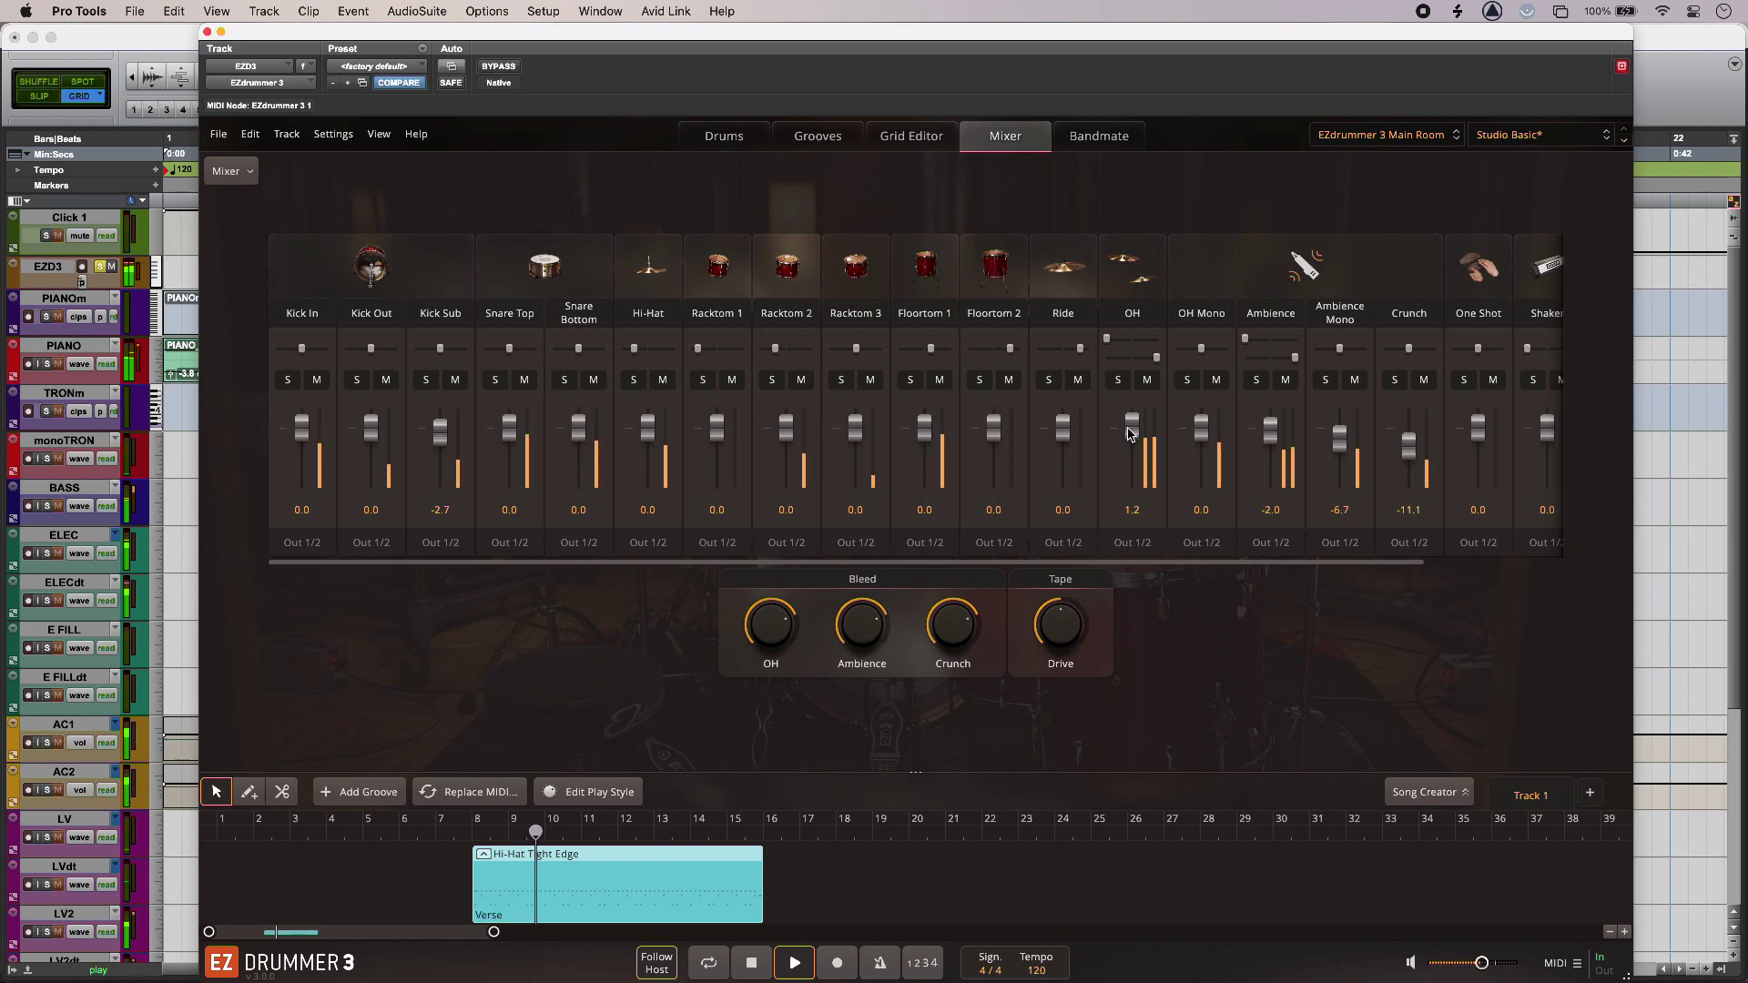
left_click(1127, 543)
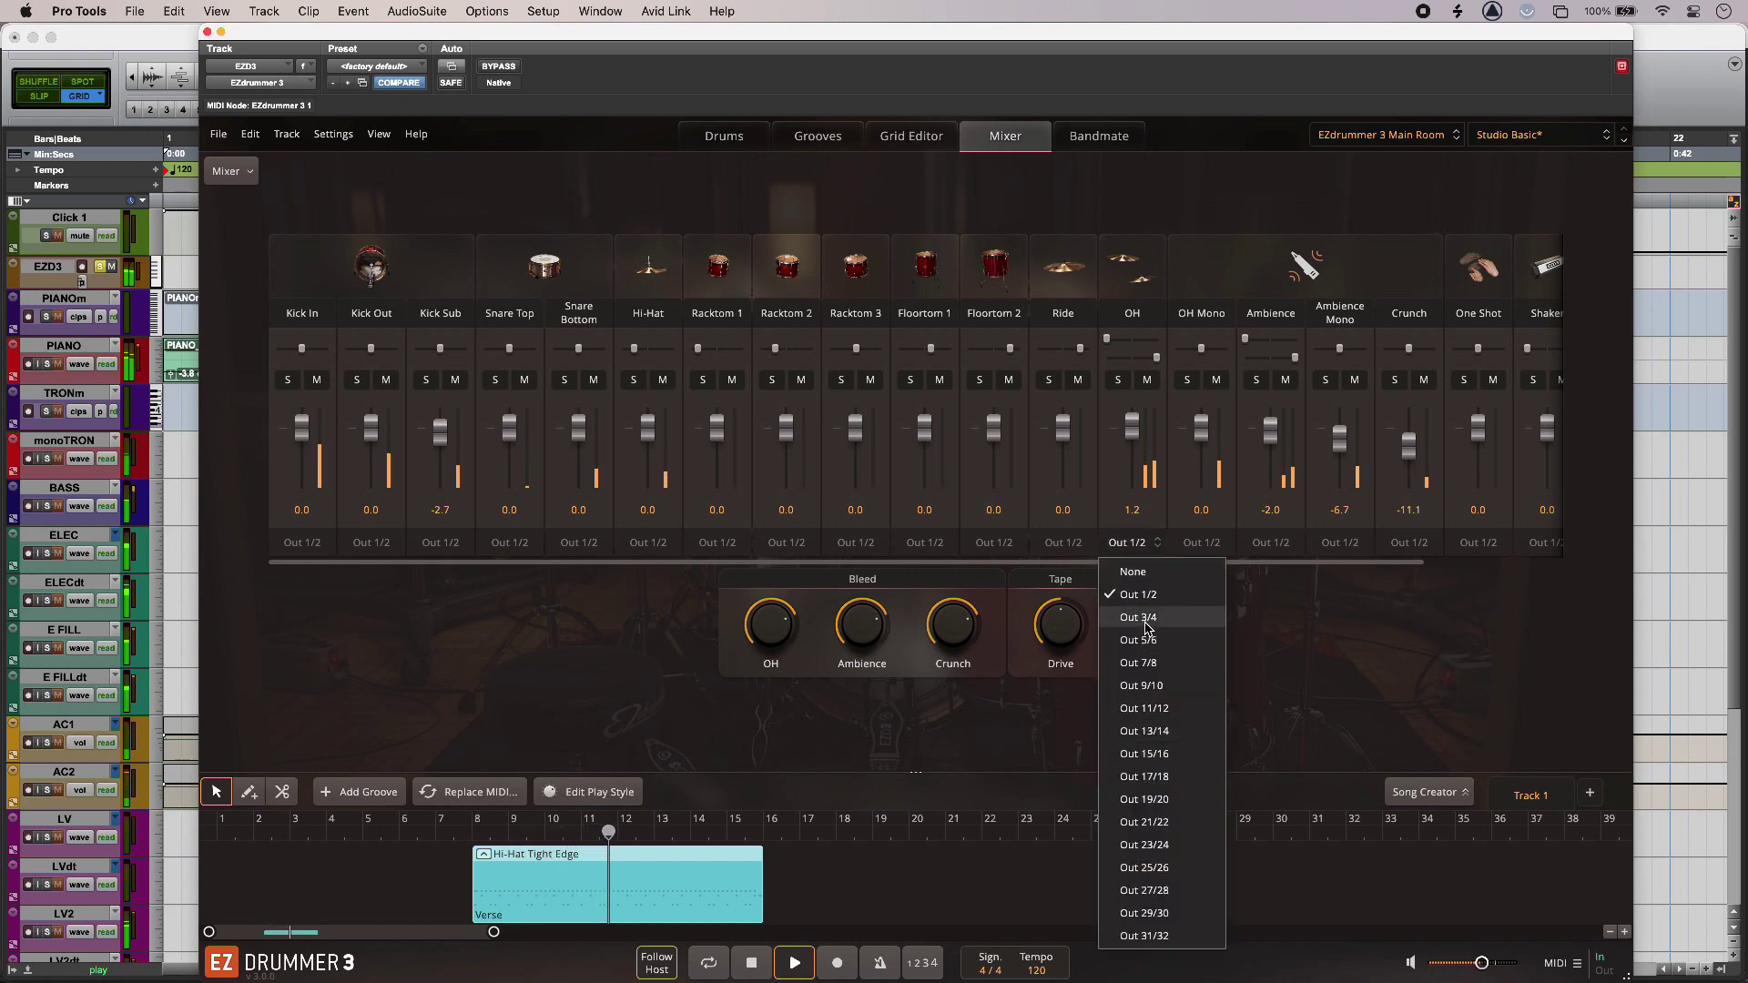
Leave the OH output on Out 1/2 and stop playback.
left_click(1306, 624)
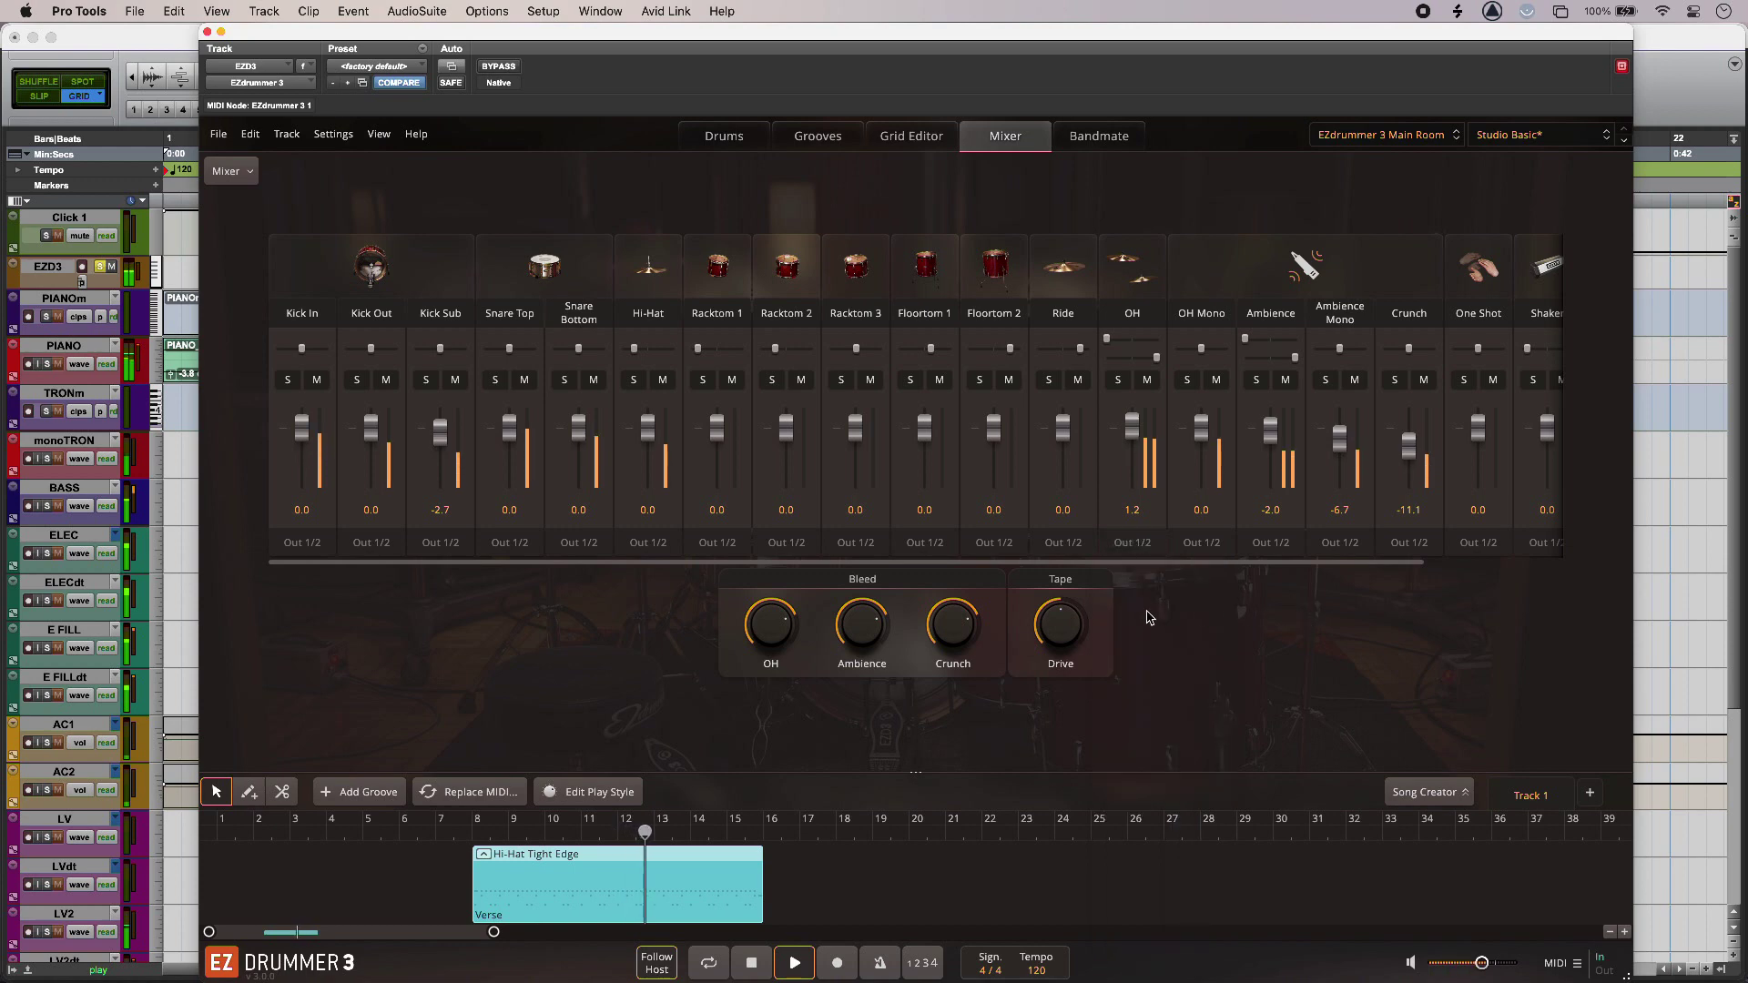
key("space")
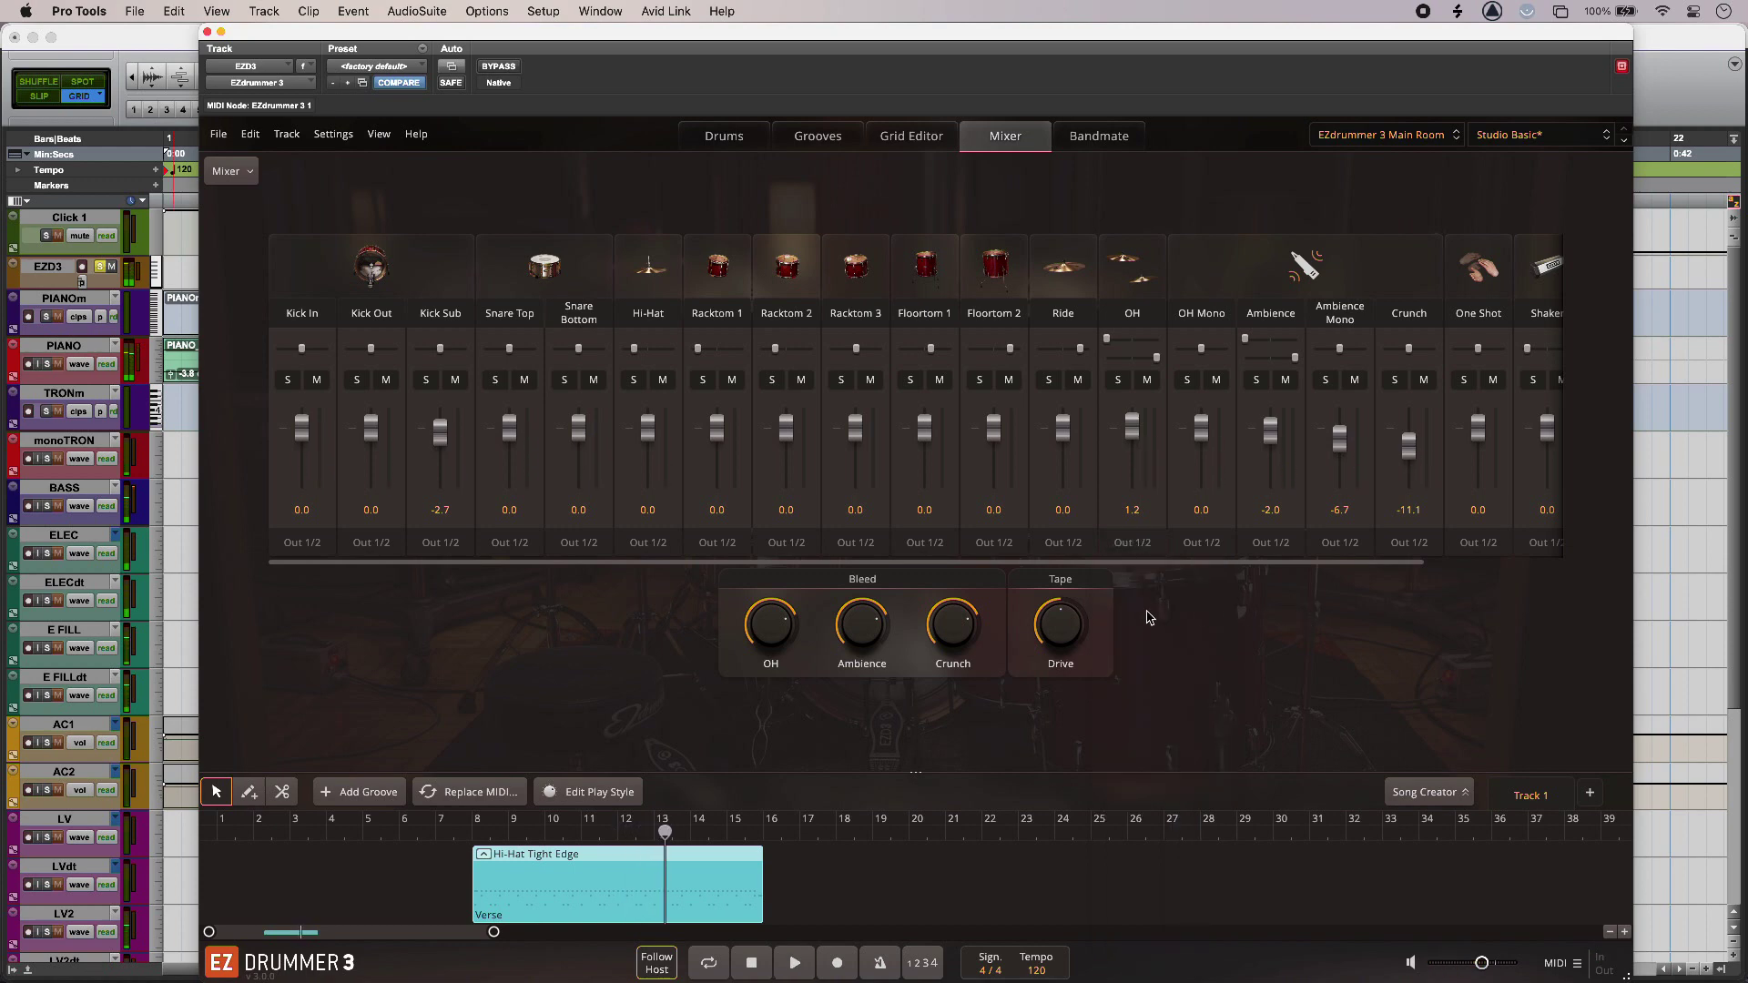